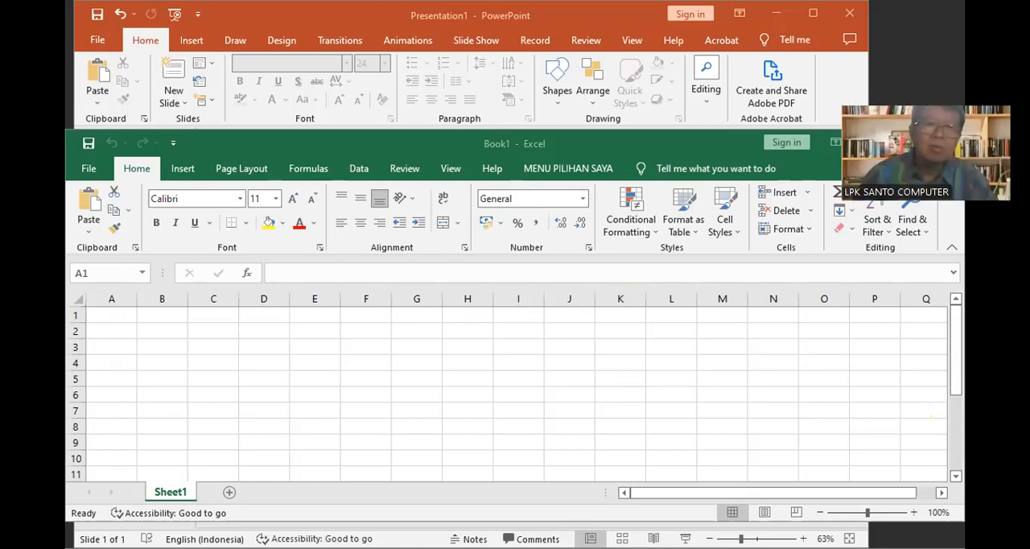
Maximize the Book1 workbook window and switch to the ZOOM 1 document in Word
key("alt+Tab")
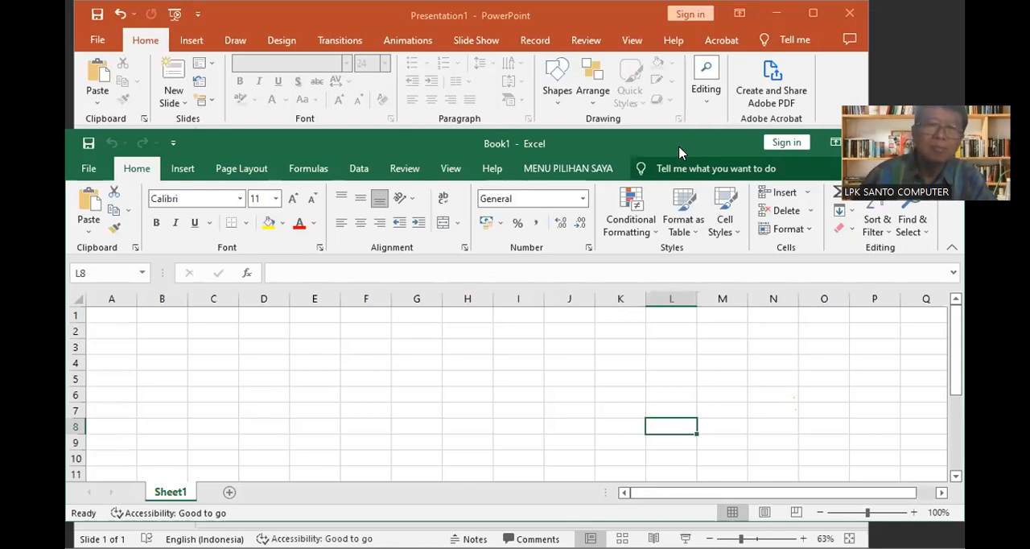
double_click(814, 155)
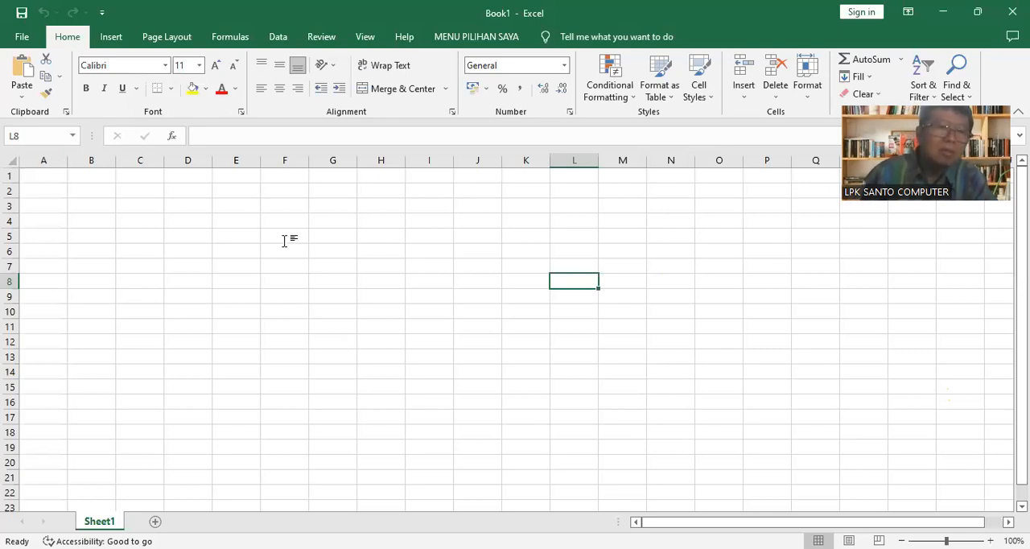
key("alt+Tab")
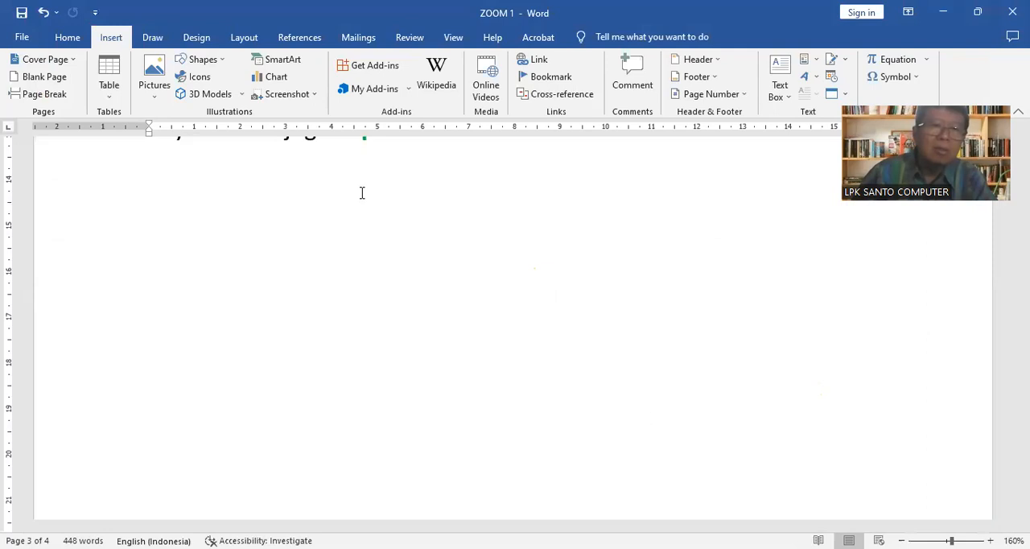
key("alt+Tab")
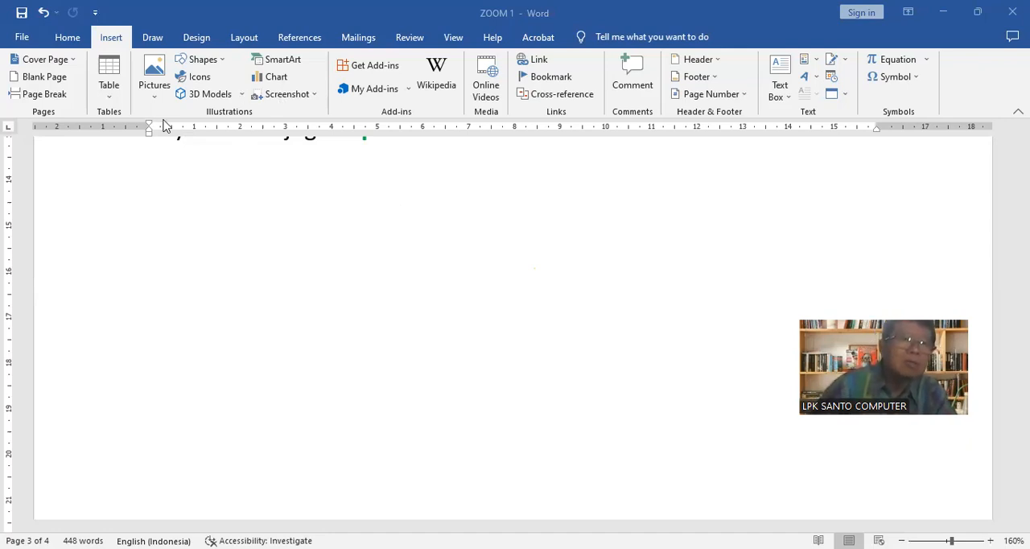
left_click(66, 38)
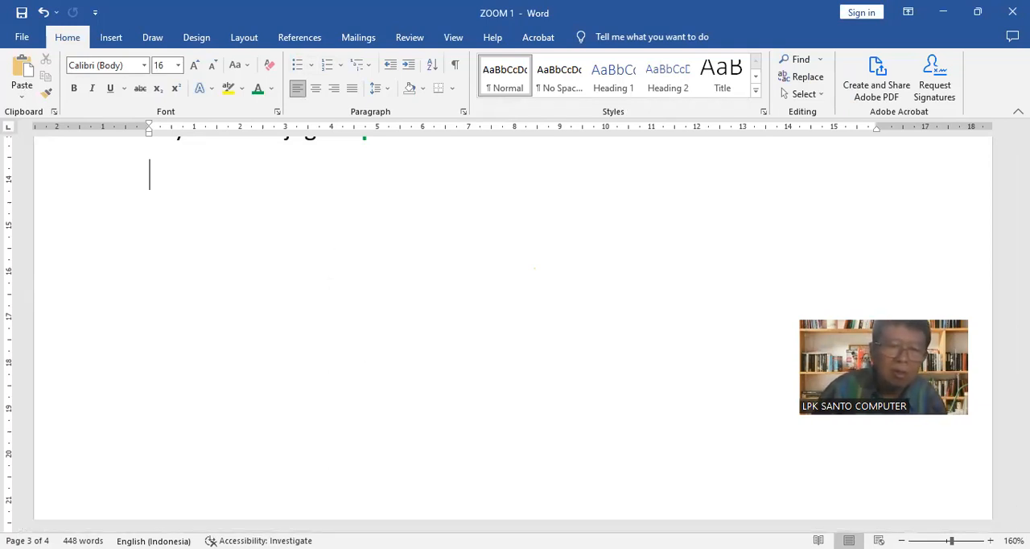
Switch to the Edge browser, open the "Sejarah Singkat Candi Borobudur" search result from idsejarah.net, and dismiss its YouTube subscription pop-up
key("alt+Tab")
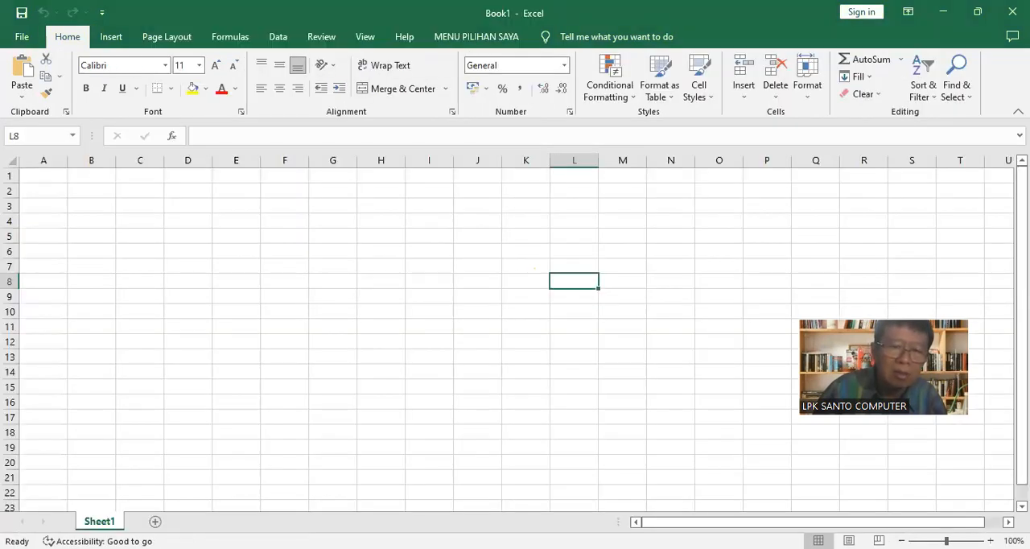
key("alt+Tab")
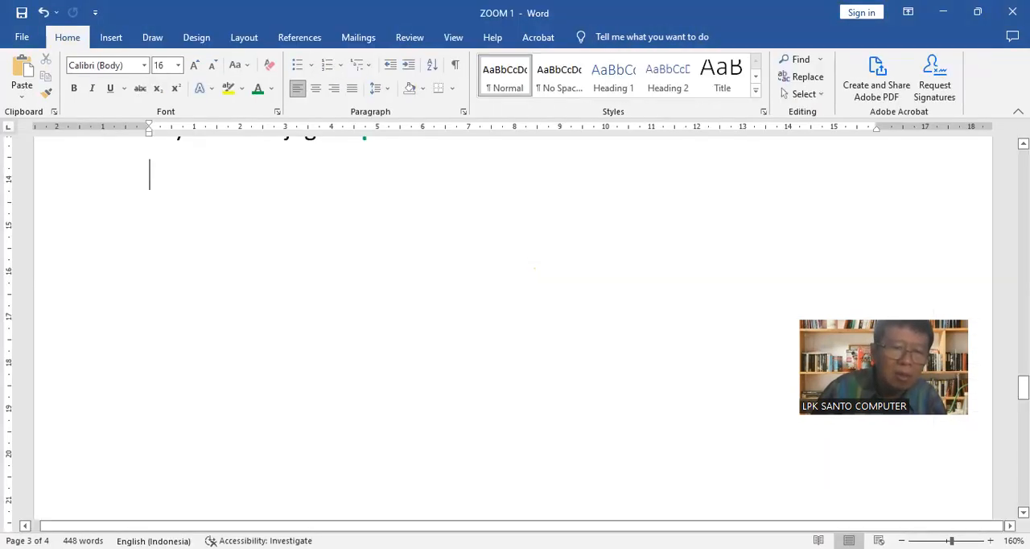
key("alt+Tab")
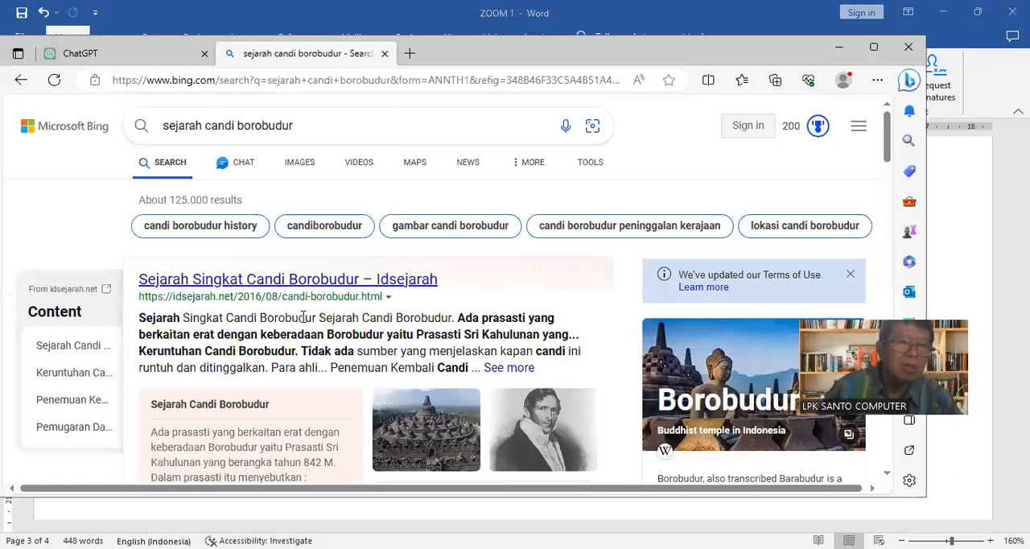
left_click(300, 282)
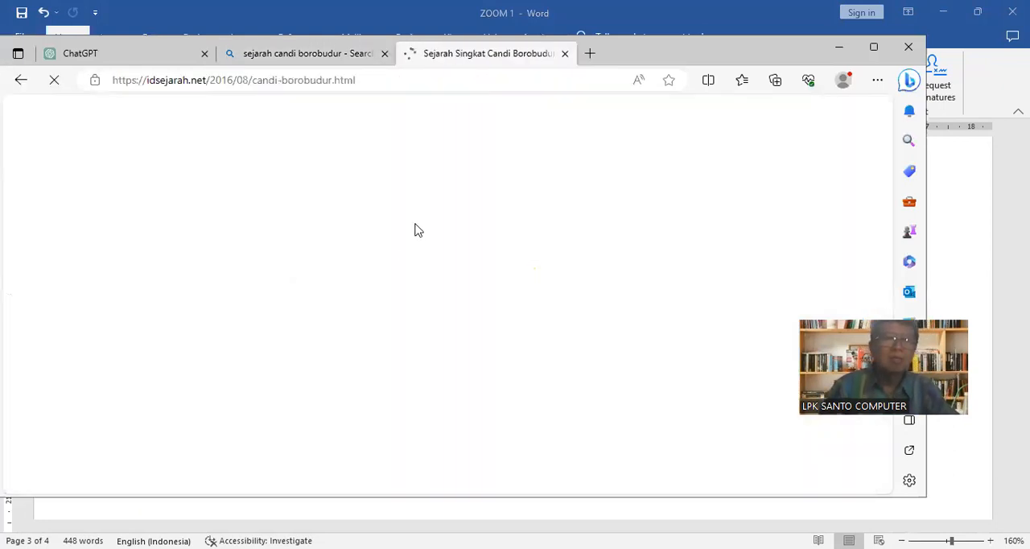
scroll(434, 230, "down", 5)
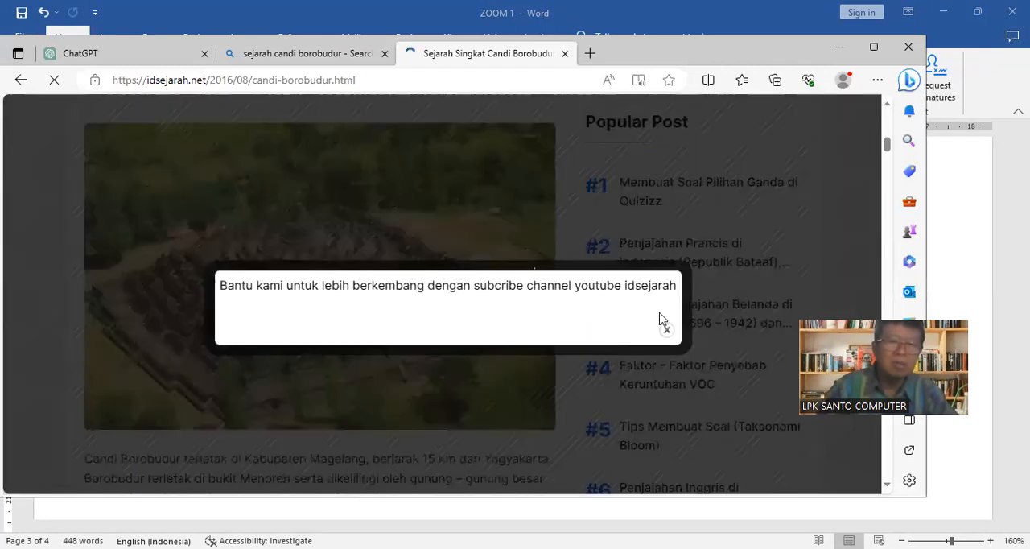
scroll(667, 331, "down", 2)
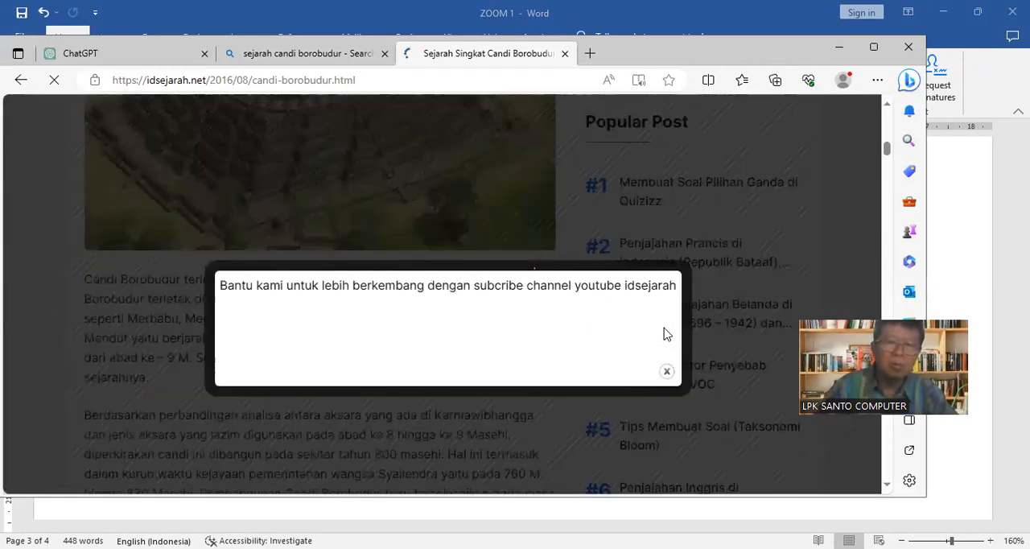
left_click(666, 371)
Copy the article text from "Candi Borobudur terletak di Kabupaten Magelang" through the sentence ending "mengenai keberadaan Candi Borobudur."
scroll(459, 334, "down", 2)
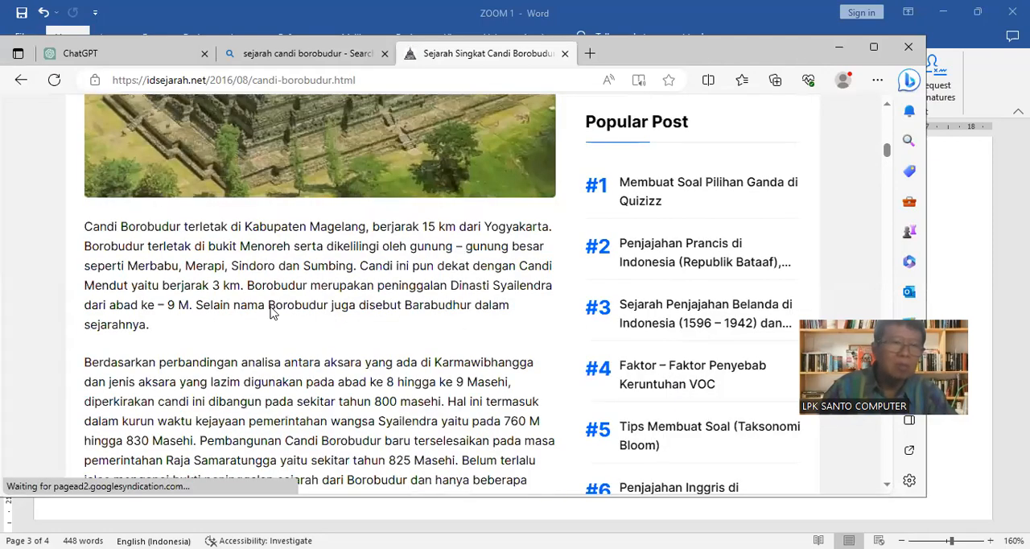
scroll(153, 259, "down", 2)
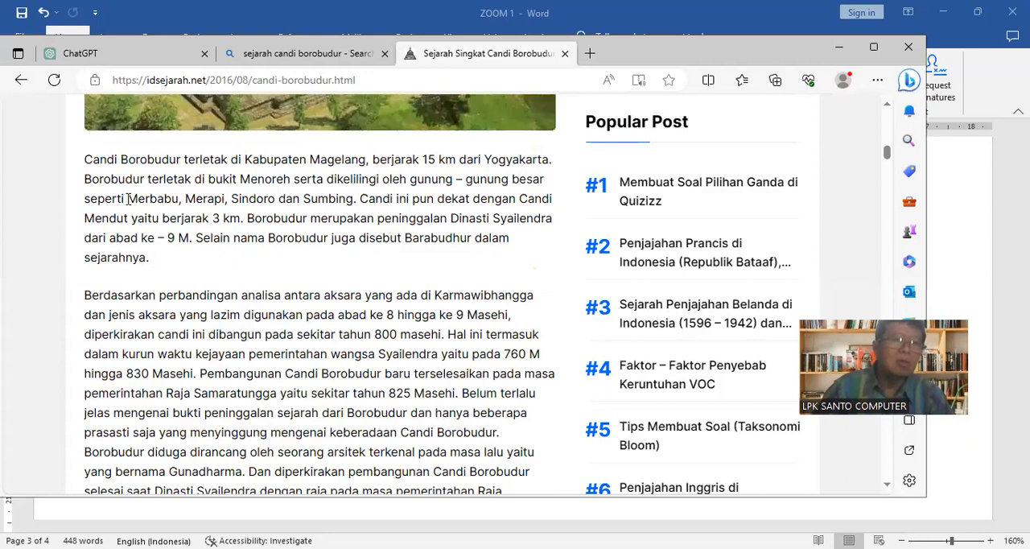
left_click_drag(137, 217, 507, 443)
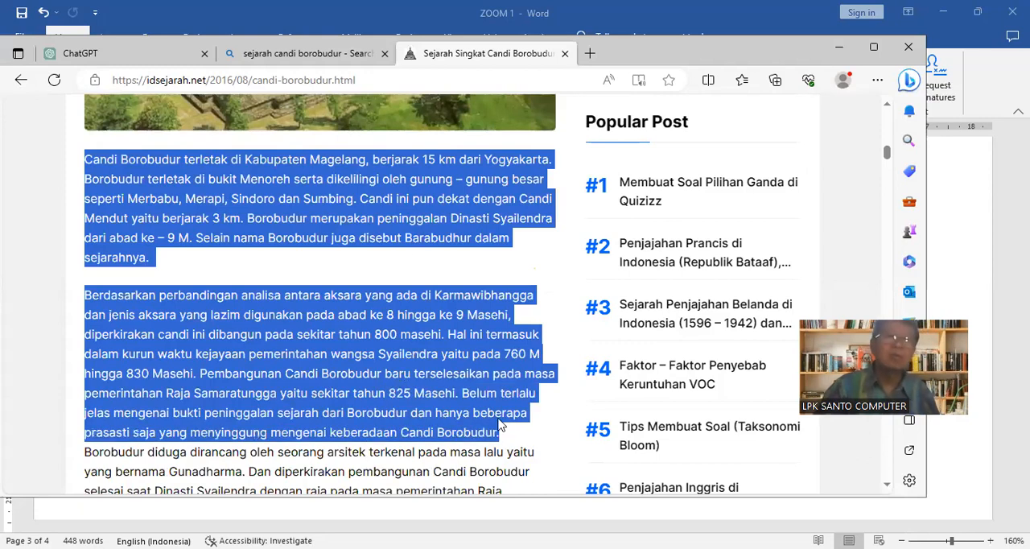
right_click(369, 197)
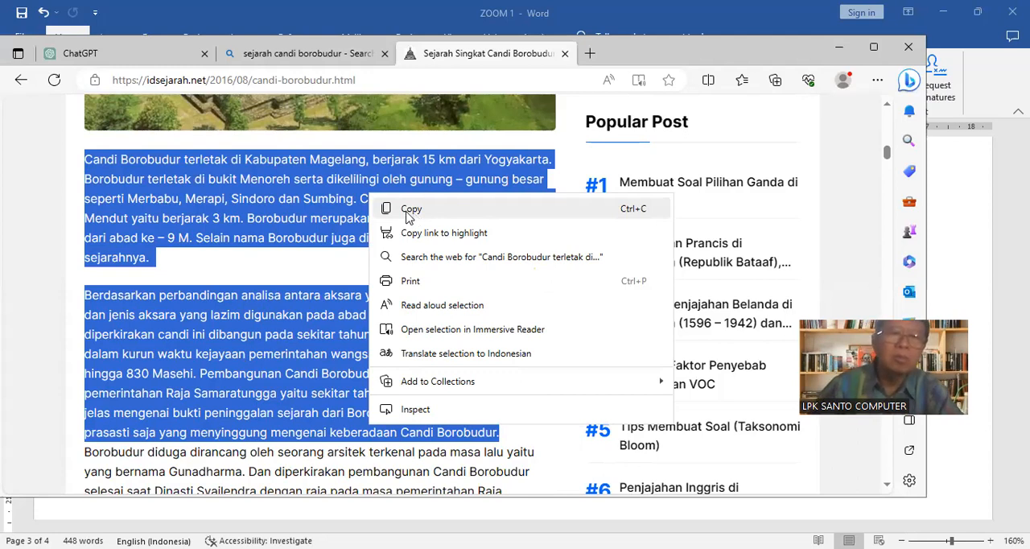
left_click(410, 210)
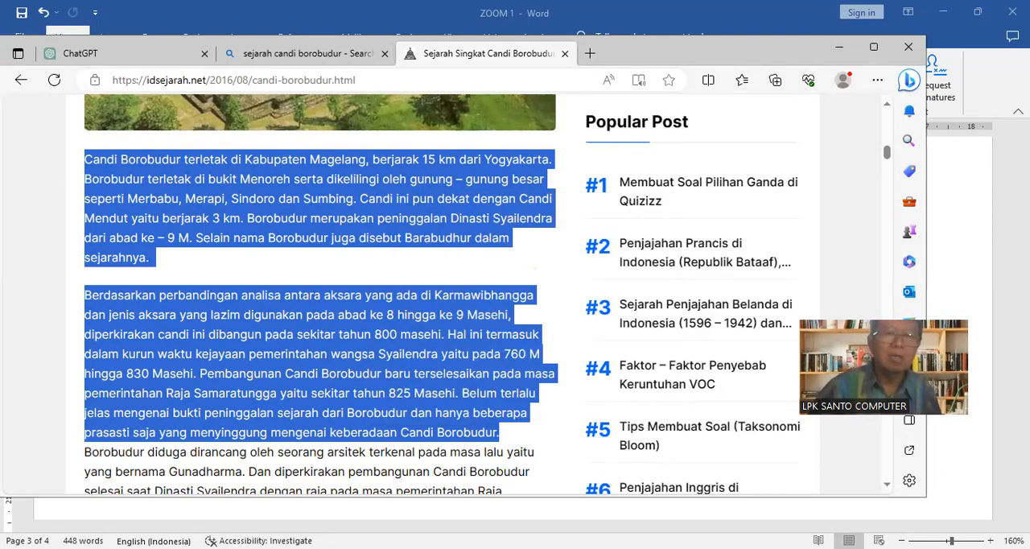
Switch to the ZOOM 1 Word document, paste the copied text with default formatting on the empty line, and undo the paste
key("alt+Tab")
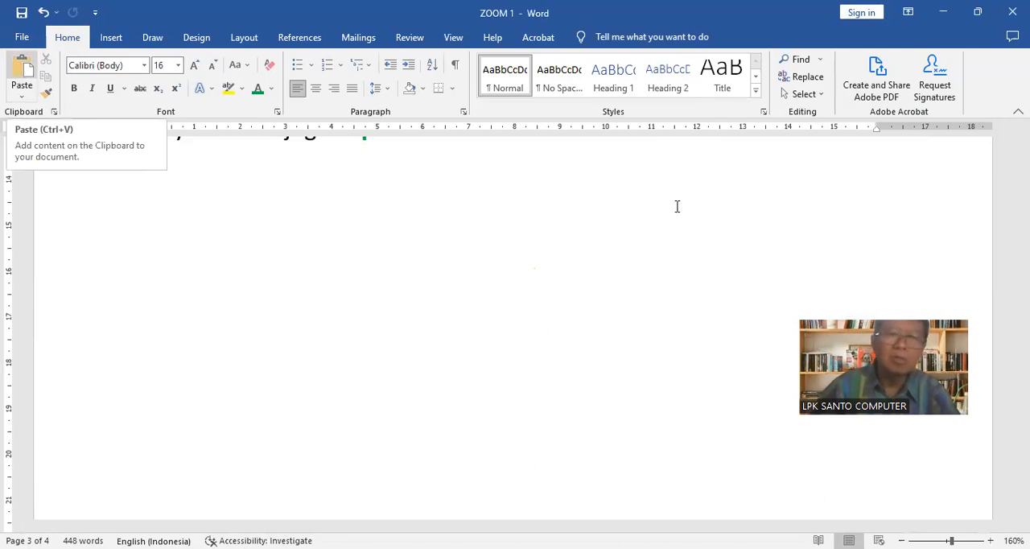
key("ctrl+v")
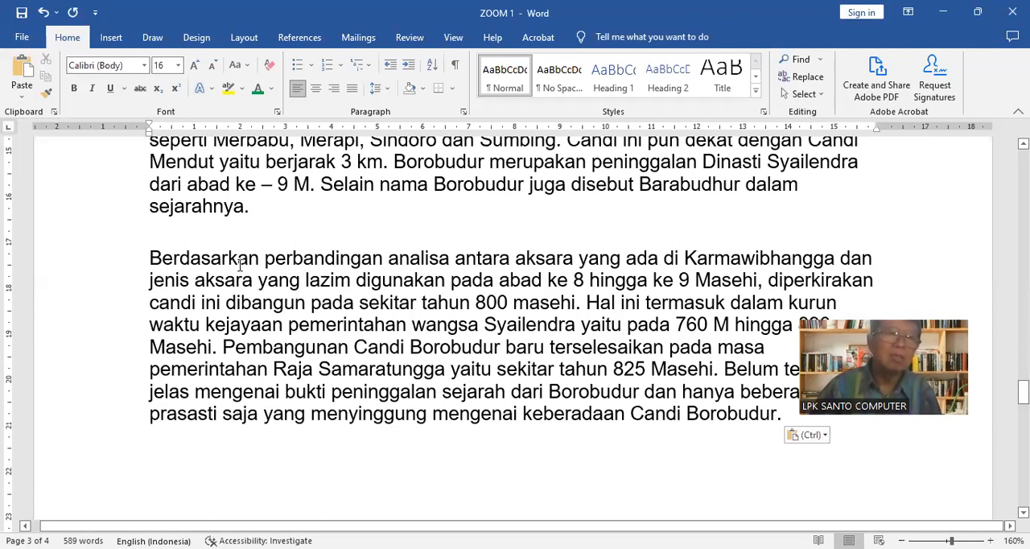
left_click(44, 13)
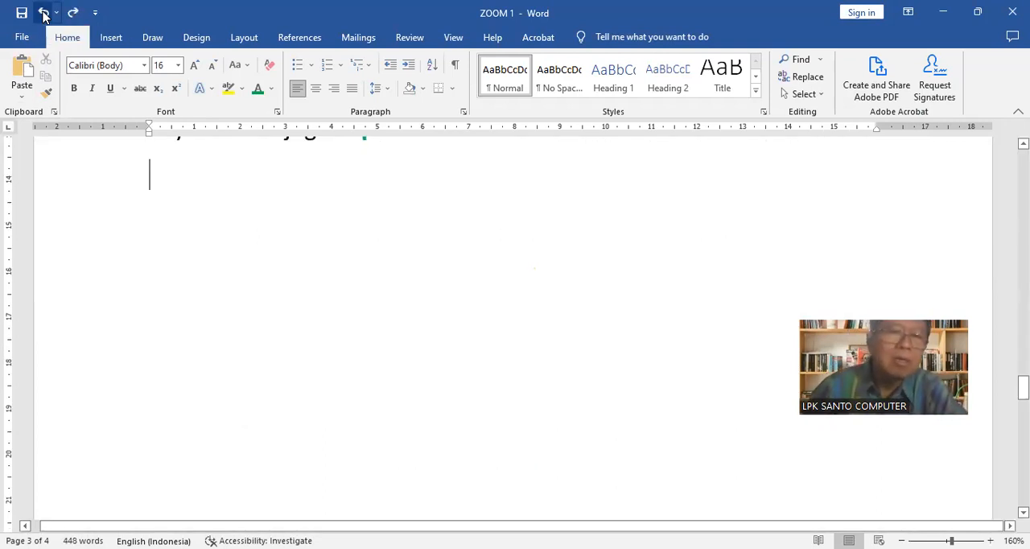
Insert the copied Borobudur text with Paste Special as Unformatted Text and review the pasted paragraphs
left_click(22, 102)
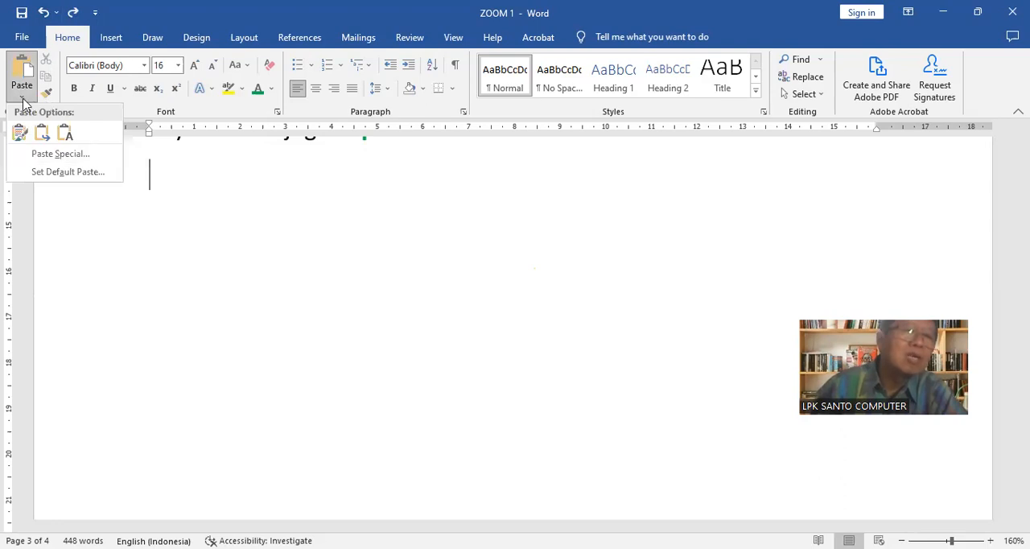
left_click(58, 155)
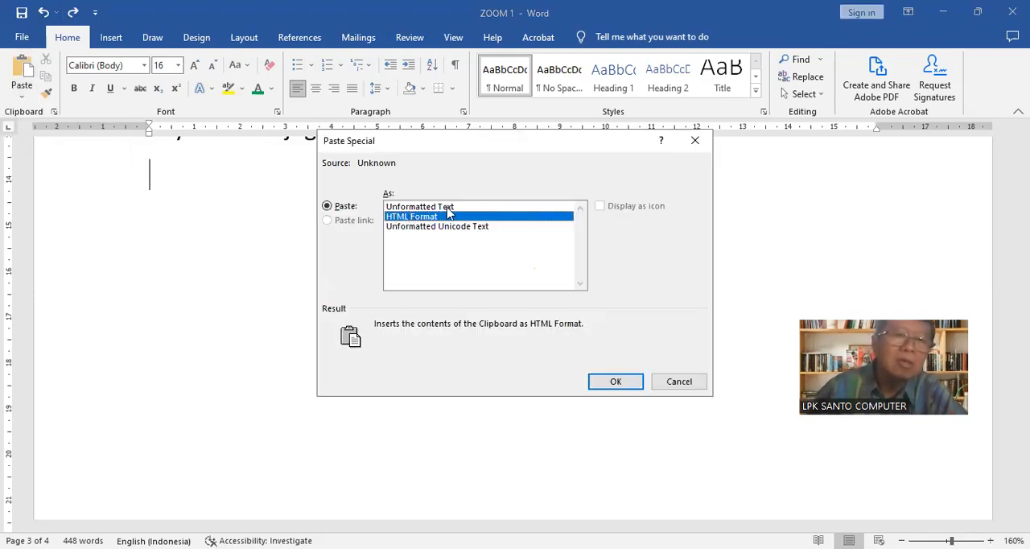
left_click(449, 208)
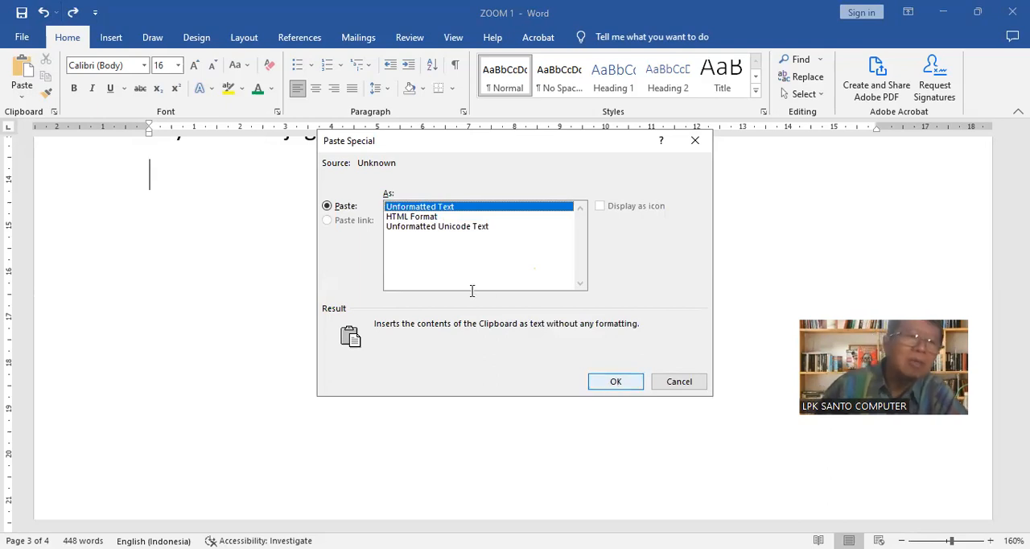
key("Return")
scroll(445, 282, "up", 3)
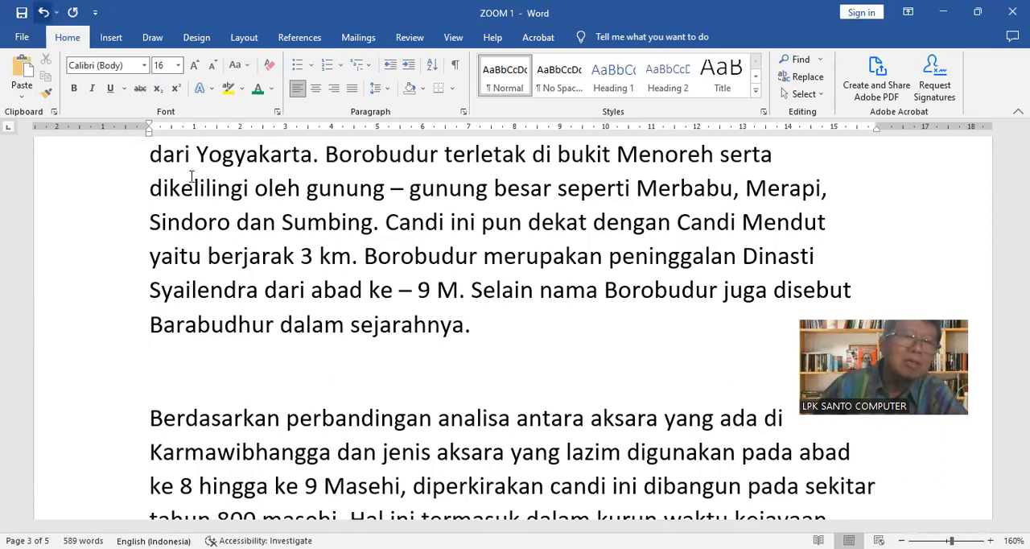
scroll(489, 296, "up", 1)
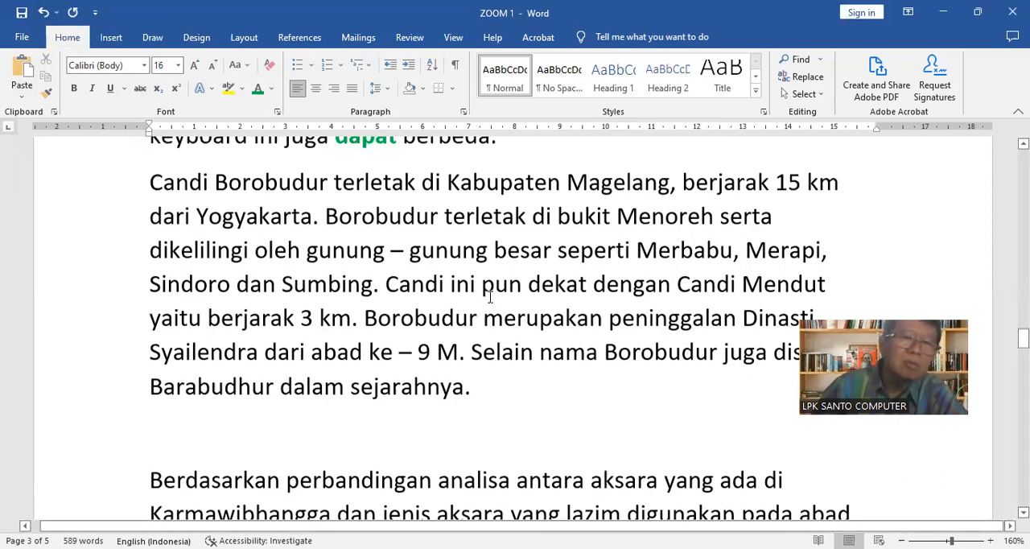
scroll(490, 297, "up", 4)
scroll(490, 296, "down", 4)
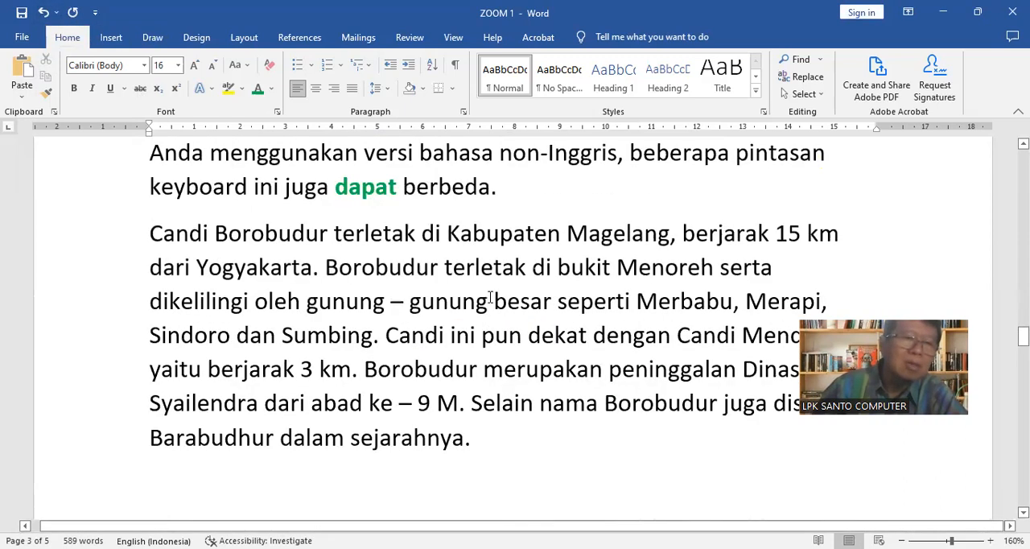
Replace the unformatted paste with a regular paste of the Borobudur text, and undo it
left_click(43, 15)
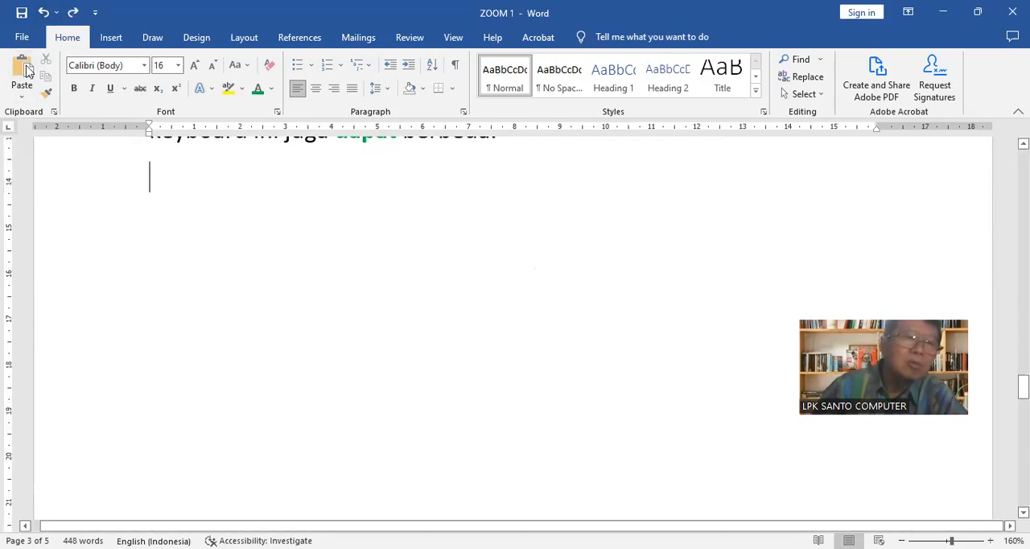
left_click(29, 71)
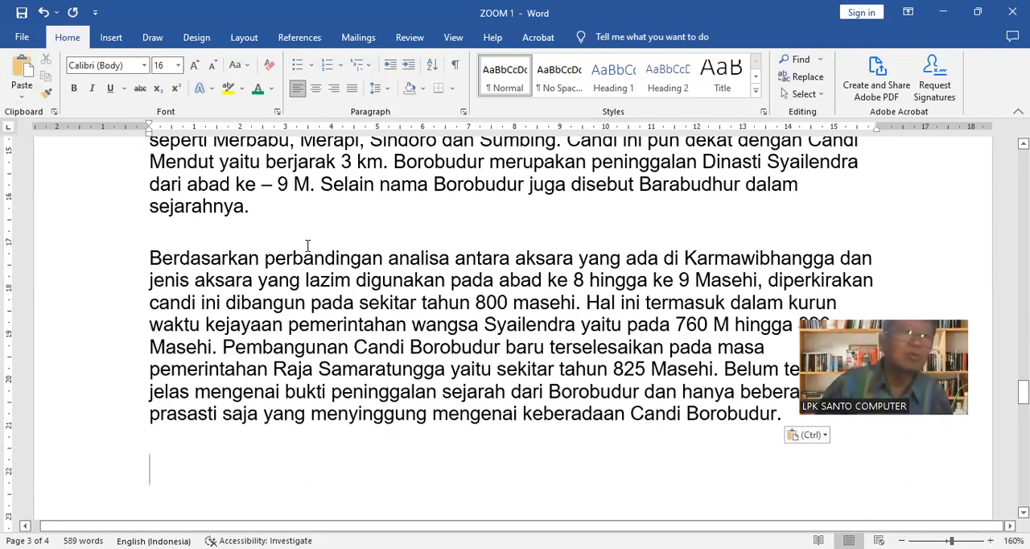
left_click(44, 15)
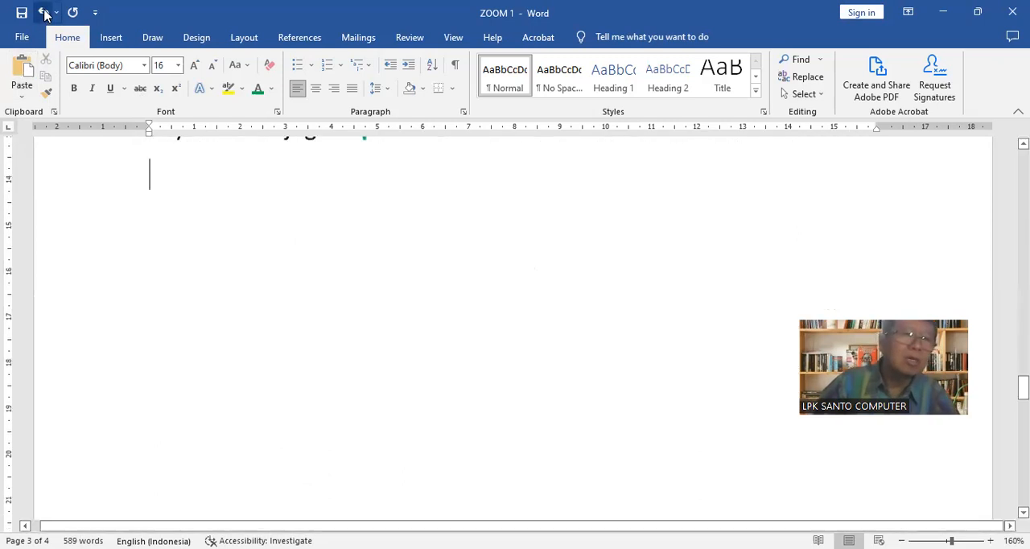
Insert the copied text with Paste Special as Unformatted Unicode Text, and undo that paste
left_click(23, 97)
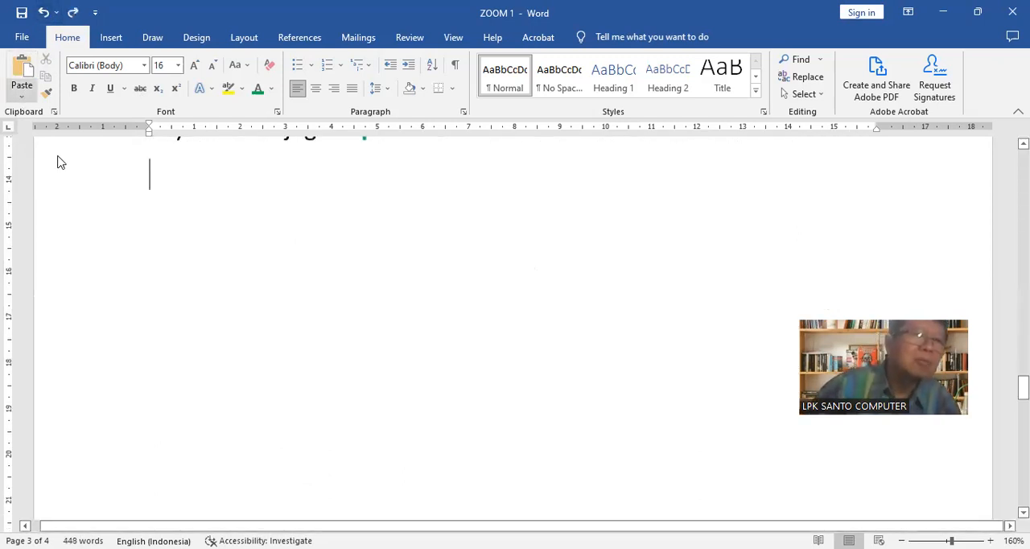
left_click(59, 155)
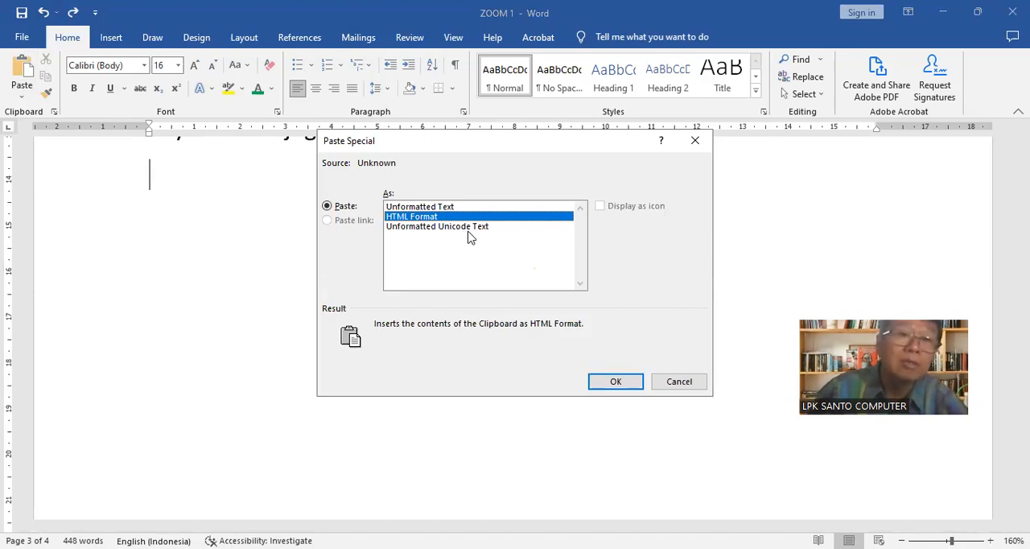
left_click(468, 227)
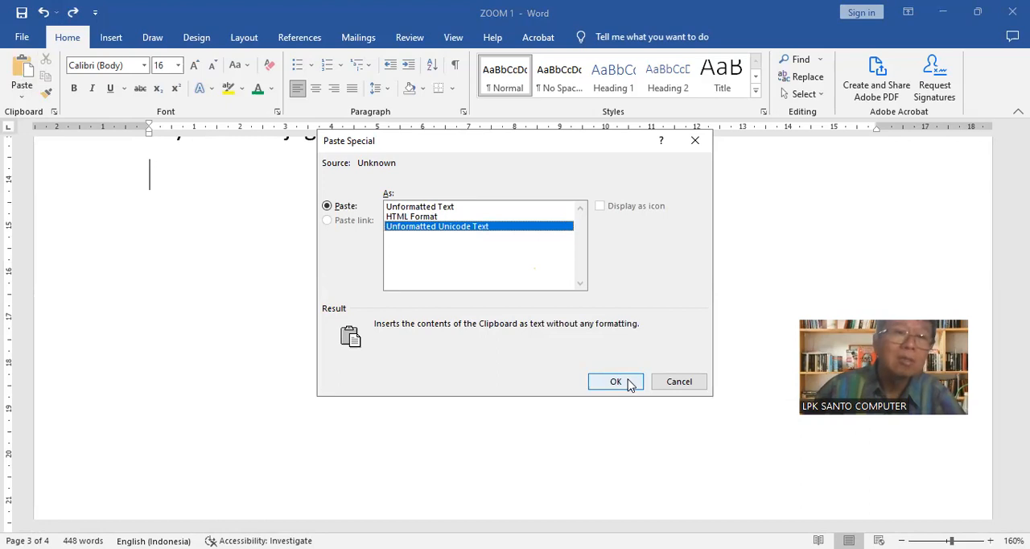
key("Return")
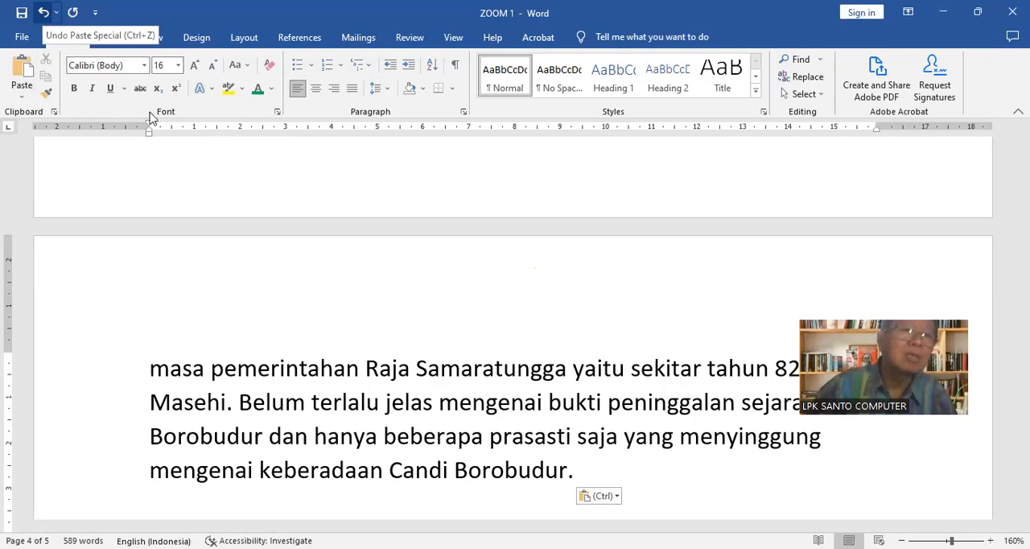
left_click(45, 12)
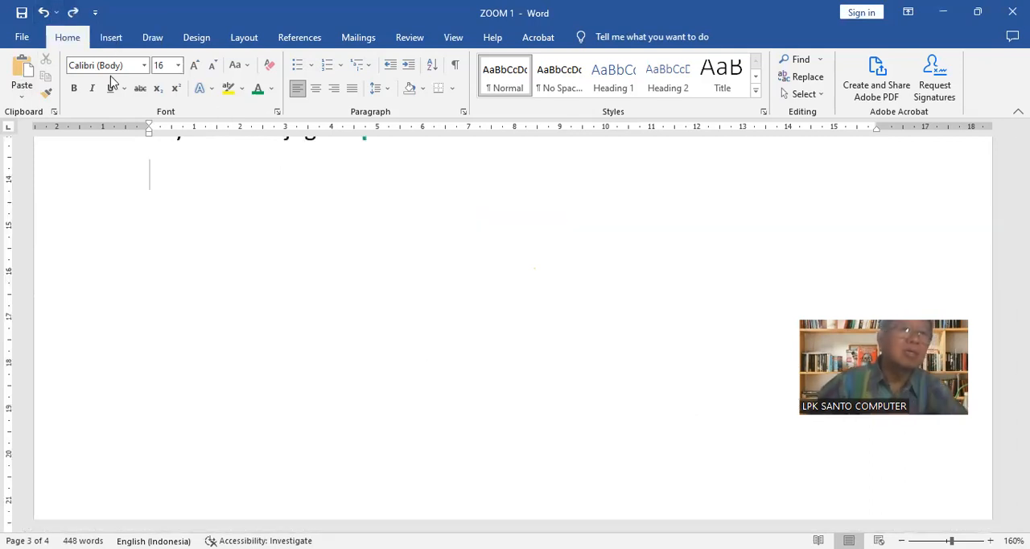
Set the font size to 11 on the empty line below the existing text
left_click(179, 66)
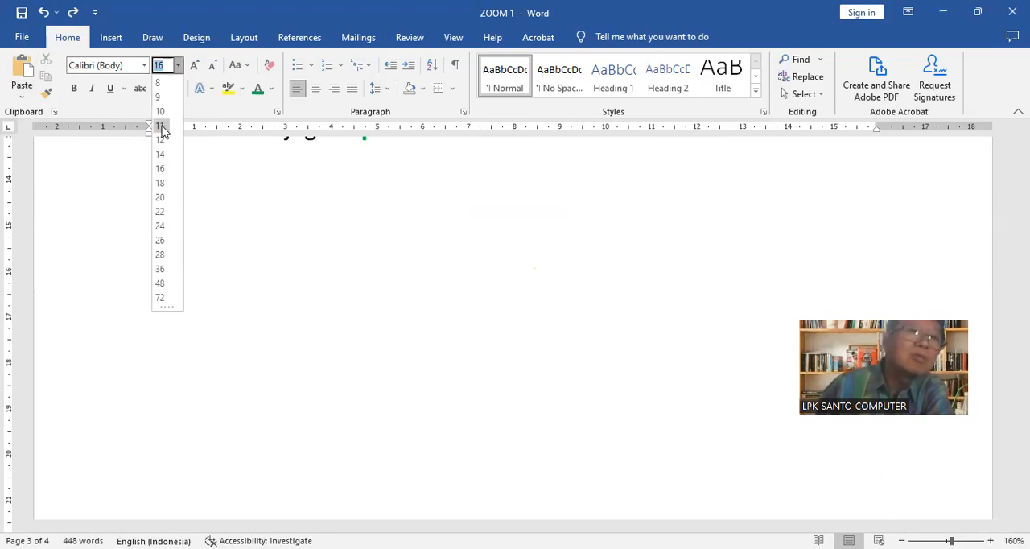
left_click(195, 183)
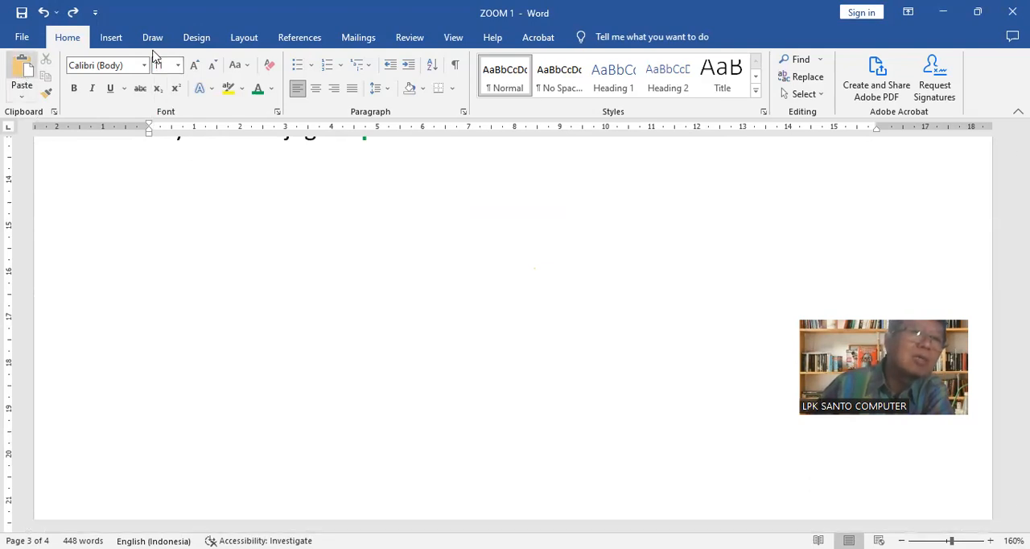
Insert the copied Borobudur text with a regular paste, undo it, and redo the edit that was undone too far
left_click(24, 69)
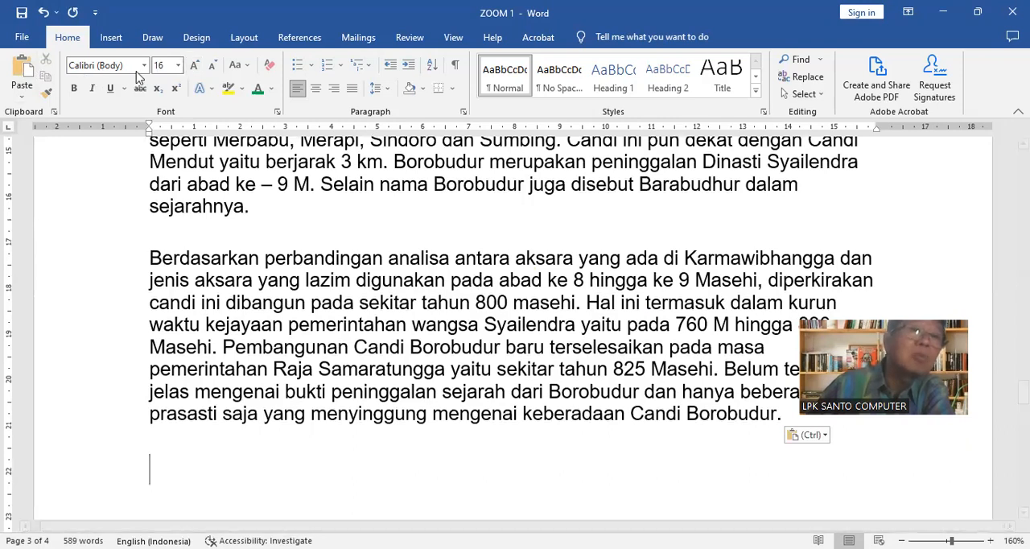
left_click(44, 12)
left_click(44, 12)
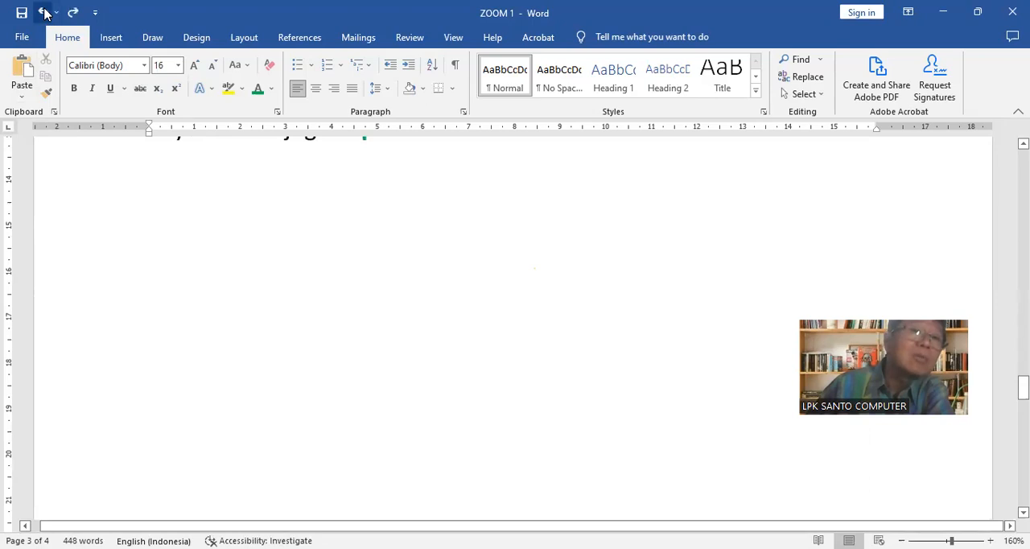
left_click(45, 12)
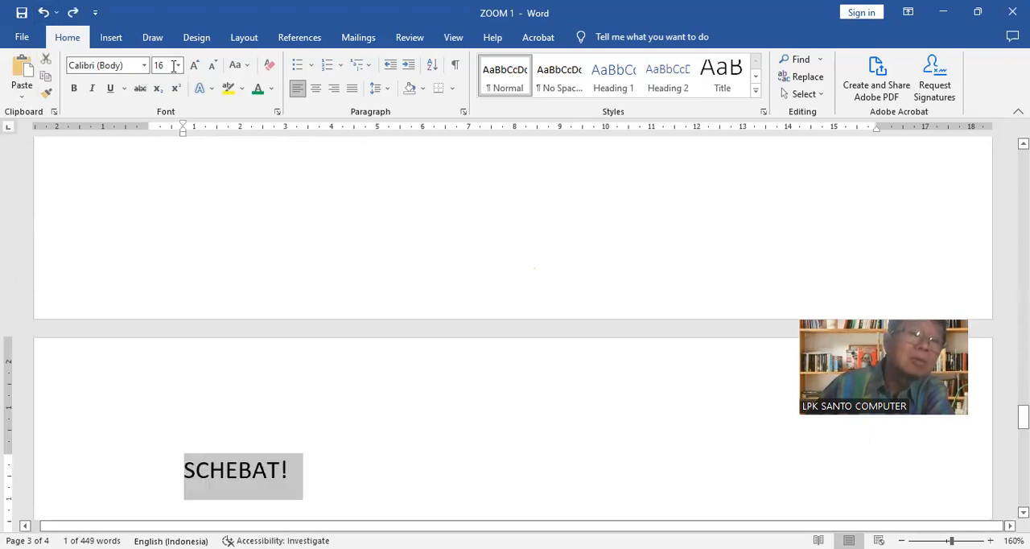
left_click(76, 14)
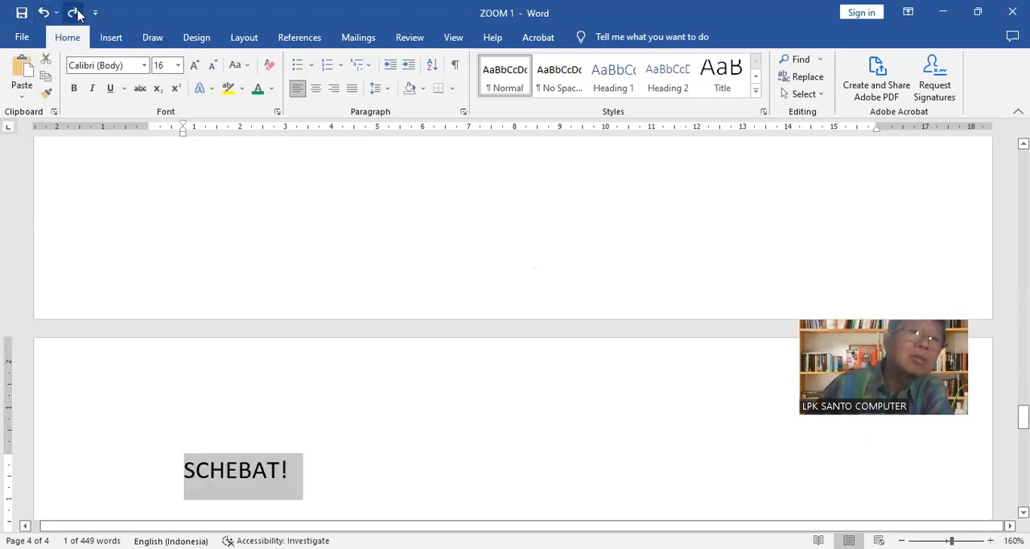
Set the font size to 11 on the empty line and insert the copied text with Paste Special as Unformatted Text
left_click(180, 67)
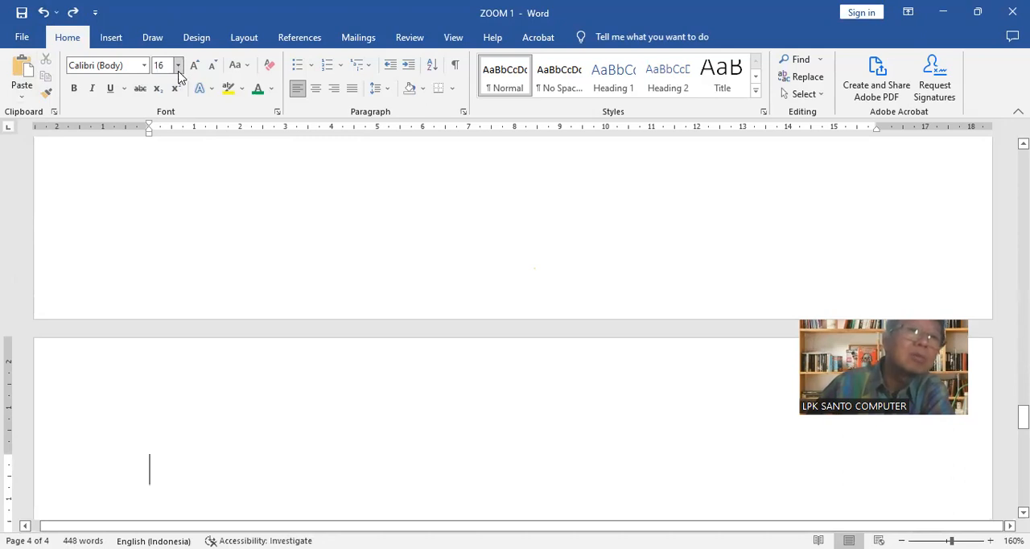
left_click(162, 126)
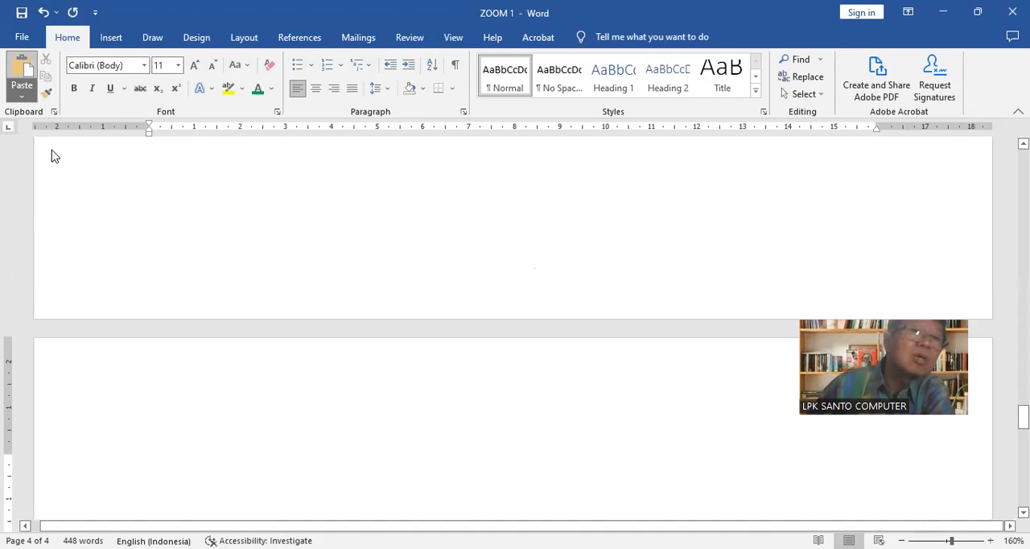
key("ctrl+alt+v")
left_click(400, 207)
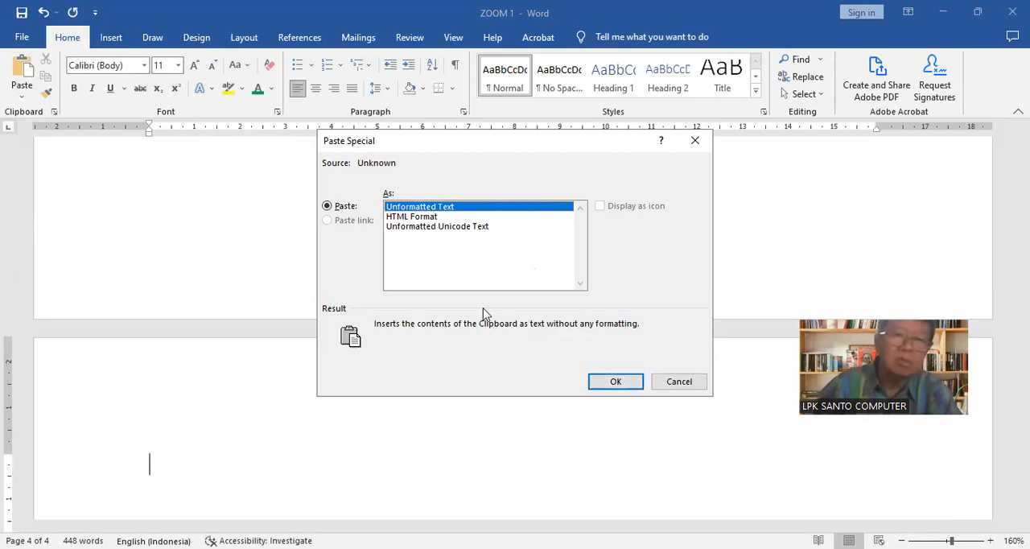
left_click(613, 383)
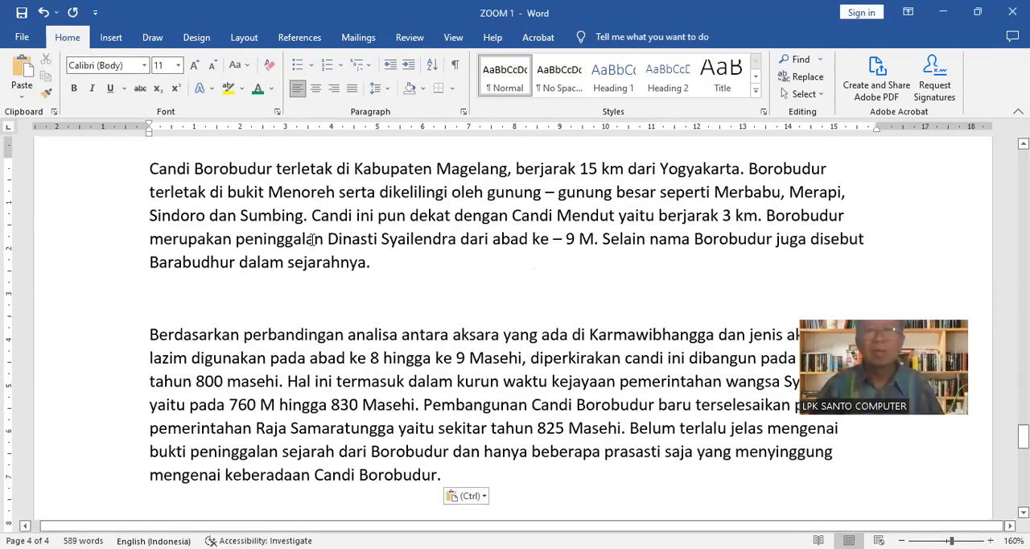
Remove the blank line between the two pasted paragraphs and start a new paragraph at "Hal ini termasuk"
left_click(216, 294)
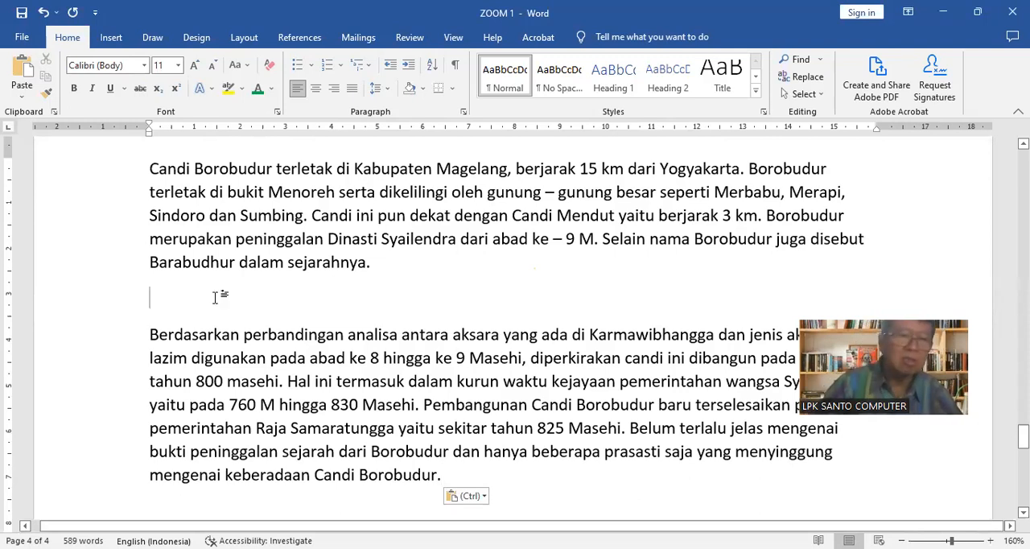
key("Delete")
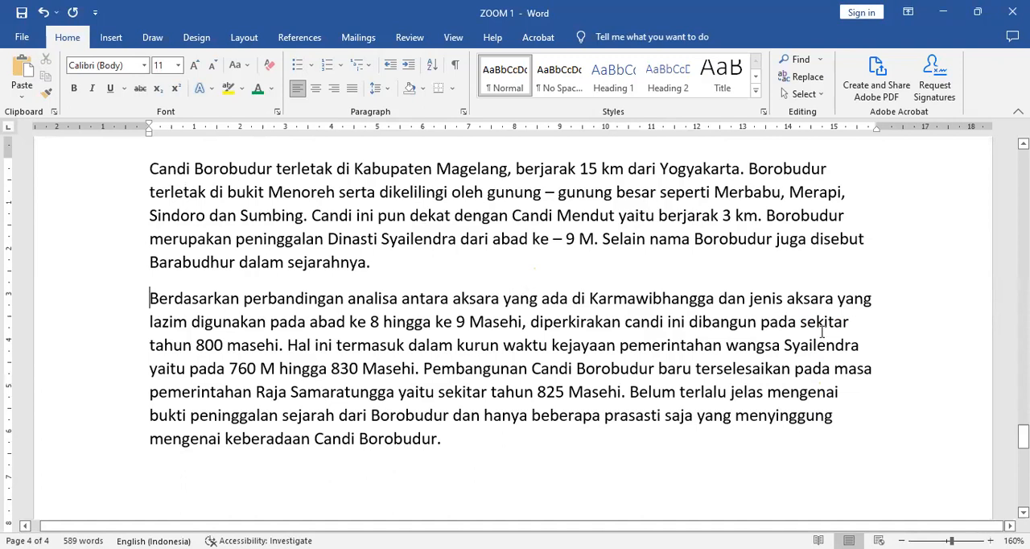
left_click(289, 344)
key("Return")
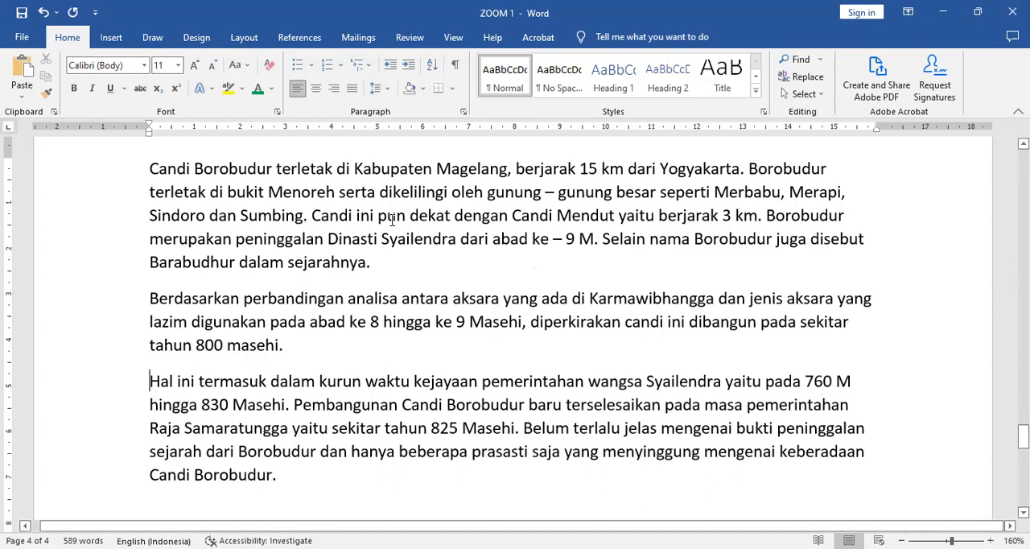
Select the single words "Candi", "Syailendra" and "Dinasti" in the first paragraph one after another, and clear the selection
left_click_drag(313, 215, 355, 218)
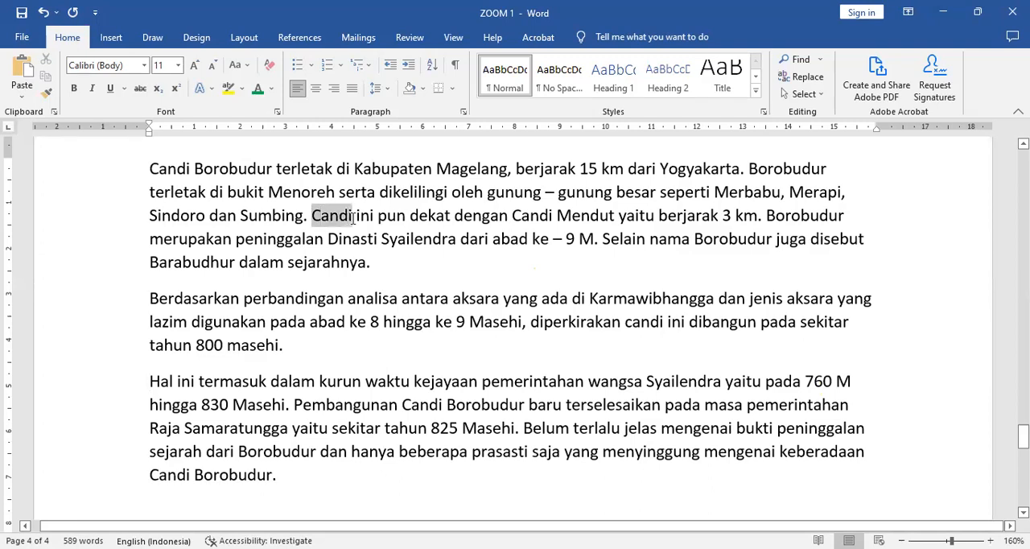
left_click(426, 277)
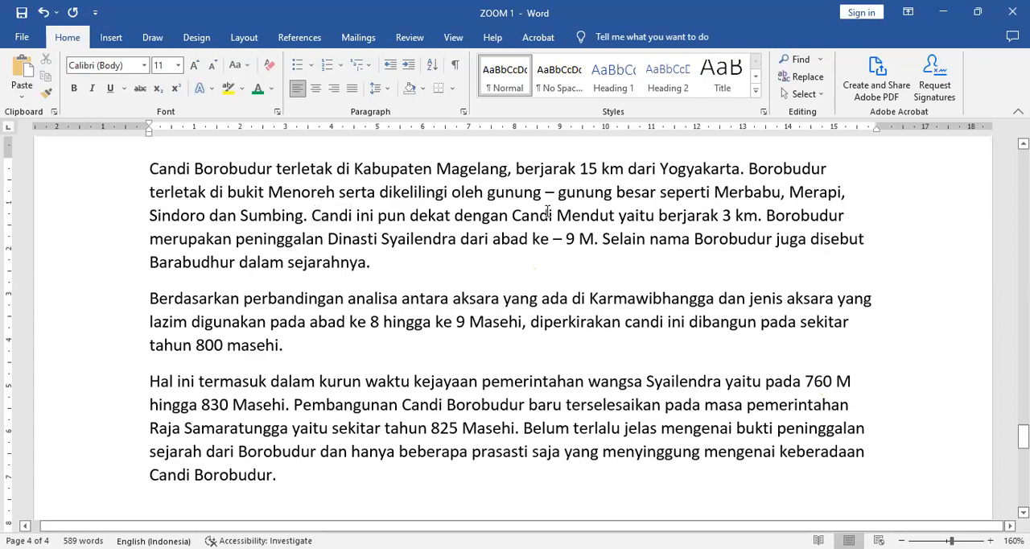
double_click(334, 216)
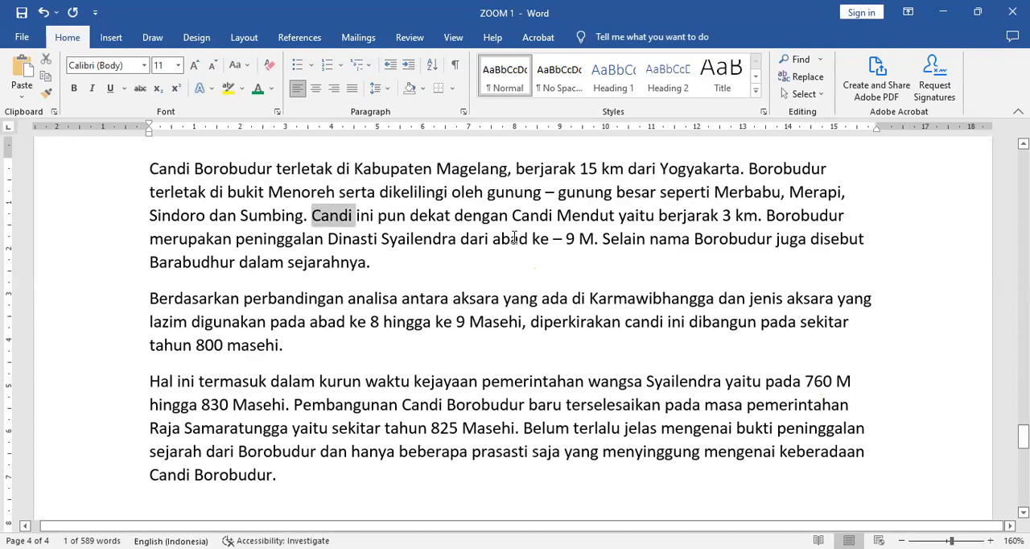
double_click(422, 240)
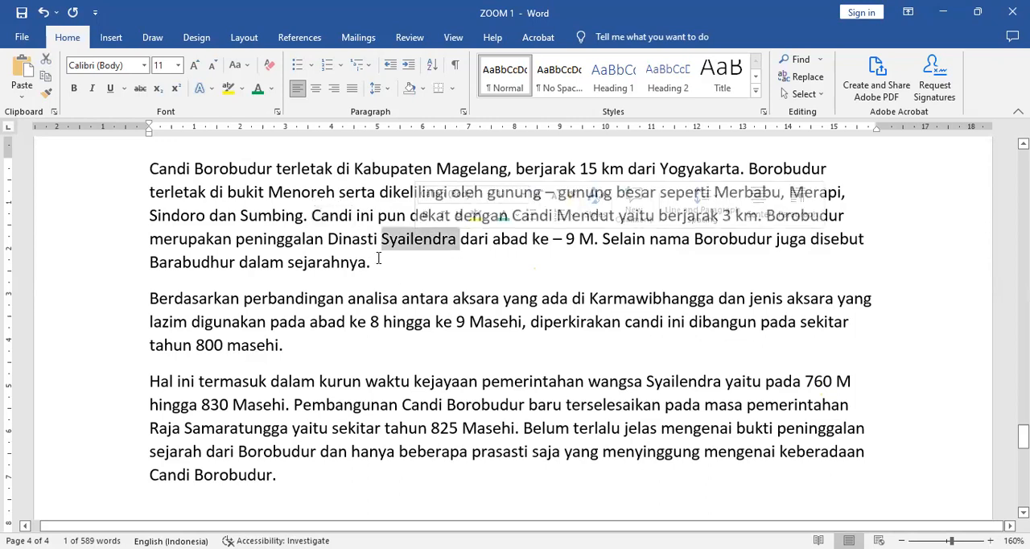
double_click(355, 239)
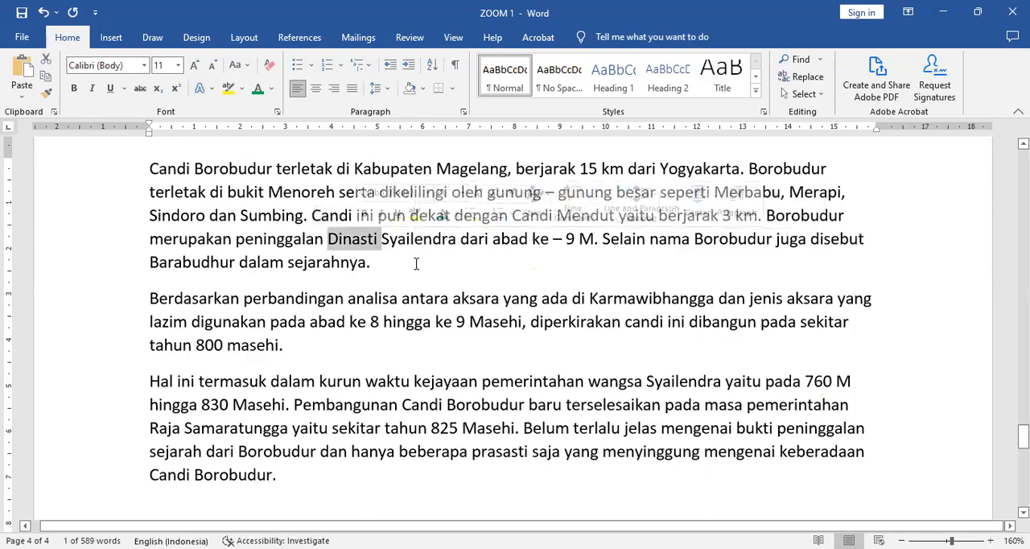
left_click(375, 260)
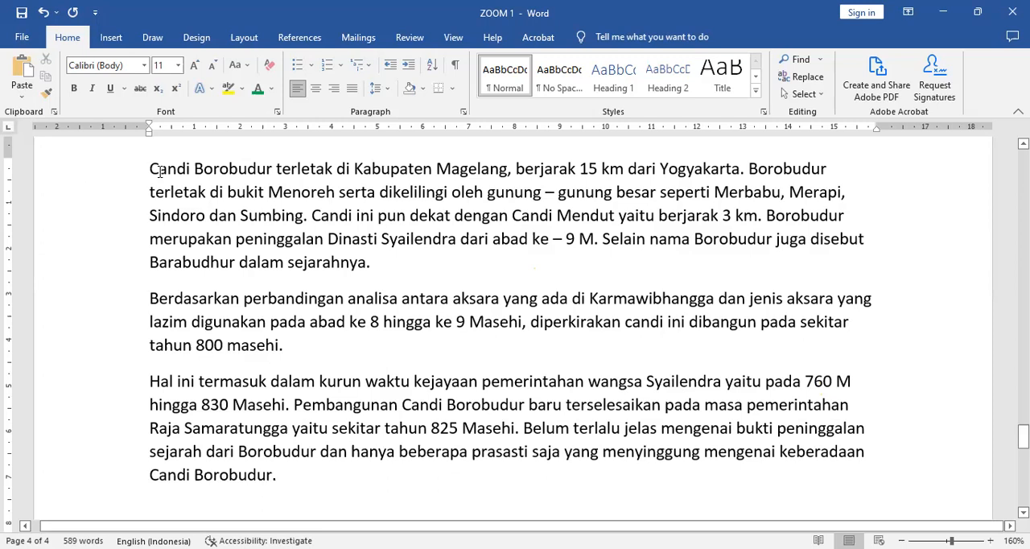
Select individual whole lines of the first paragraph, including its first and third lines, and clear the selection
left_click(84, 173)
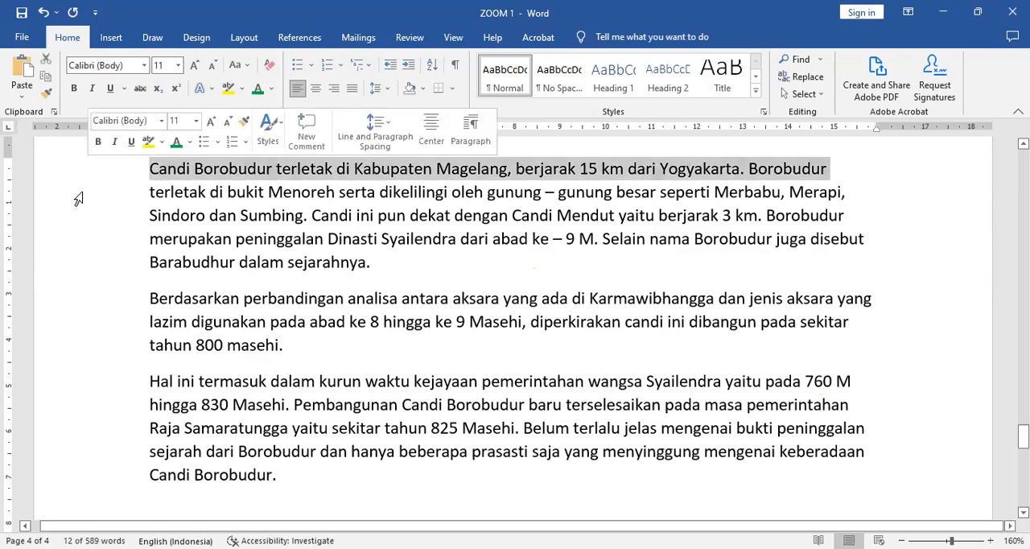
left_click(78, 224)
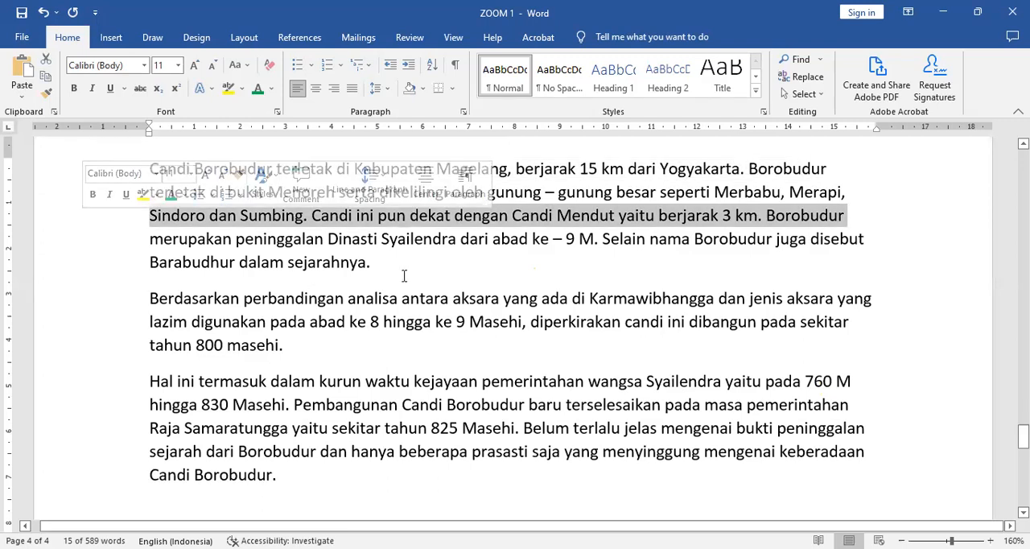
left_click(79, 242)
key("Down")
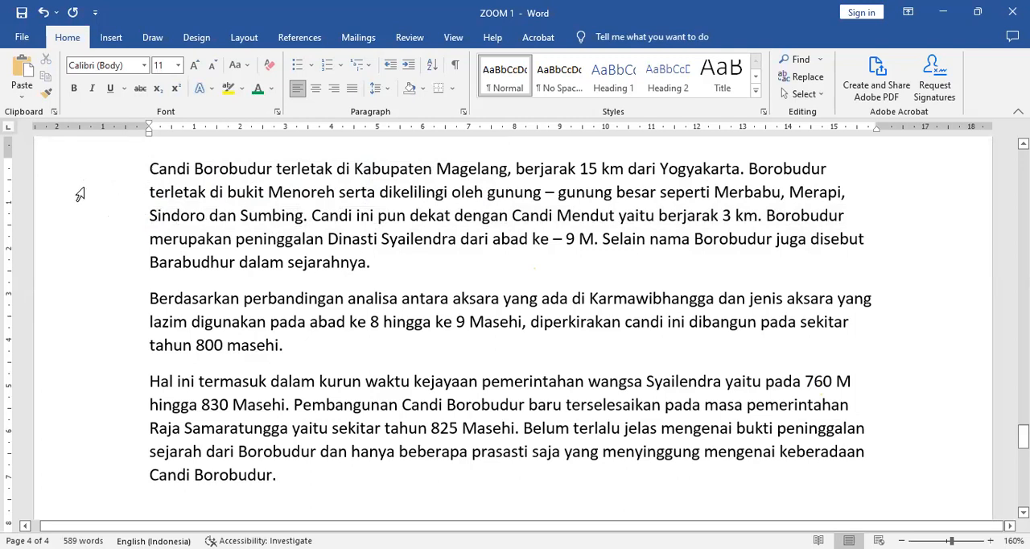
left_click(97, 220)
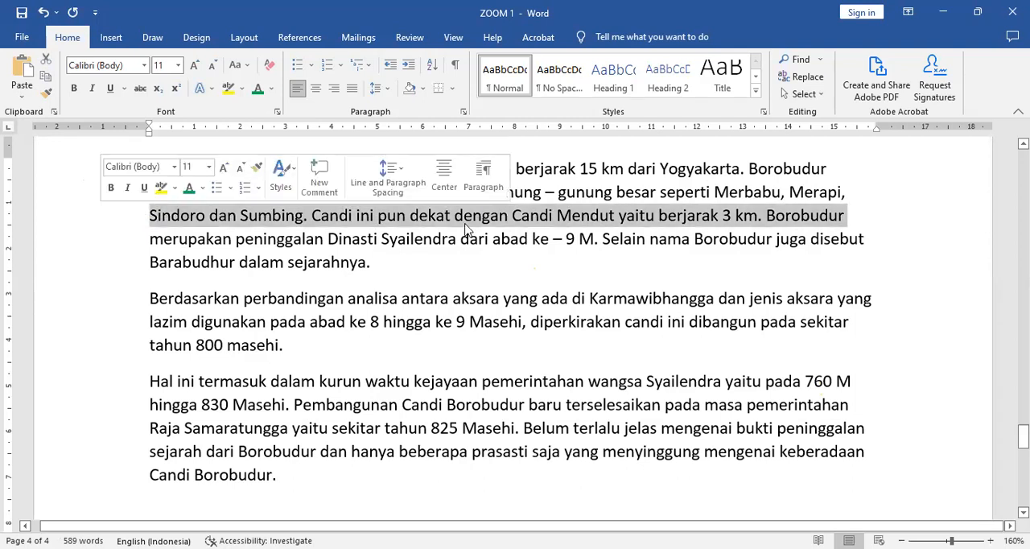
triple_click(457, 278)
left_click(447, 268)
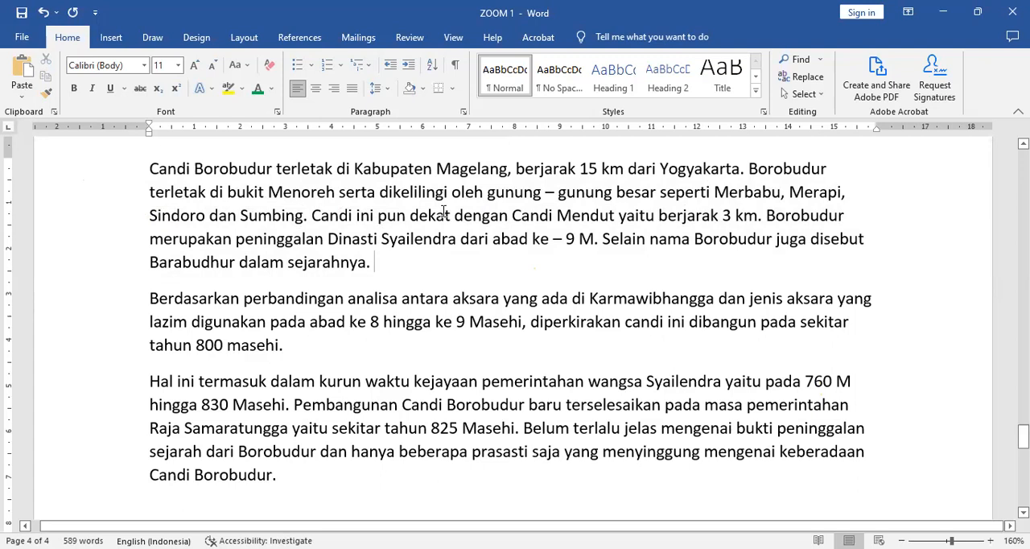
Select the word "Magelang", the second line and the entire first paragraph in turn, and clear the selection
double_click(451, 182)
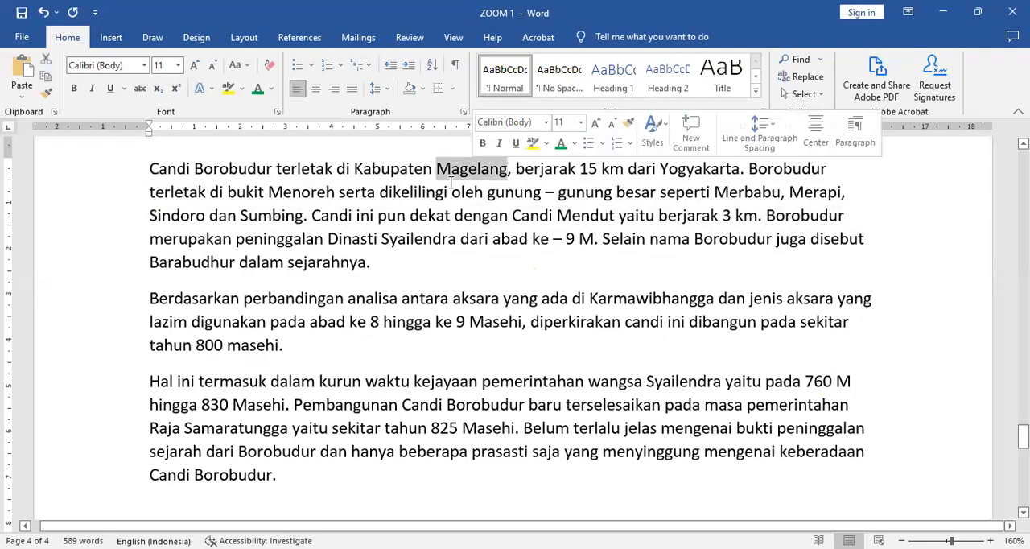
left_click(102, 200)
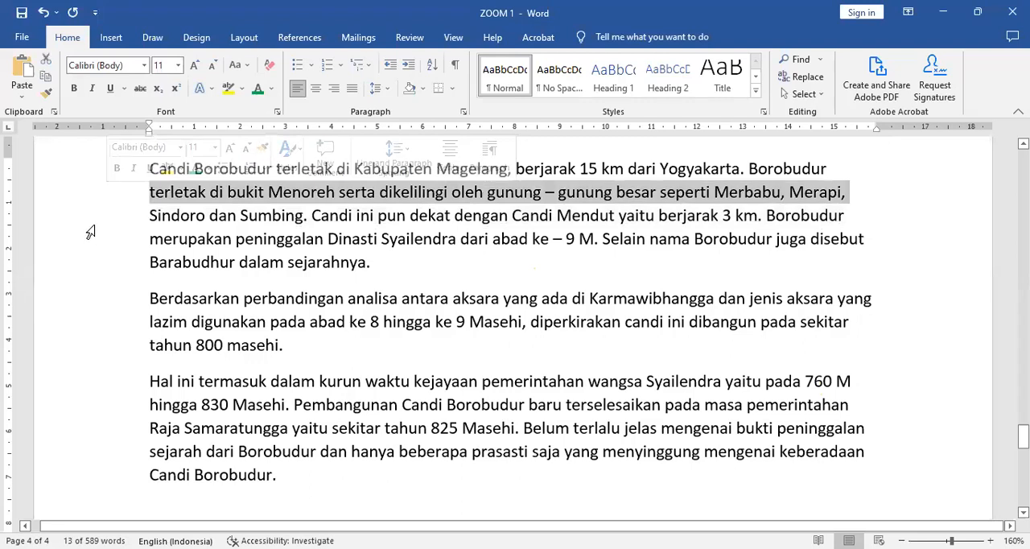
triple_click(394, 269)
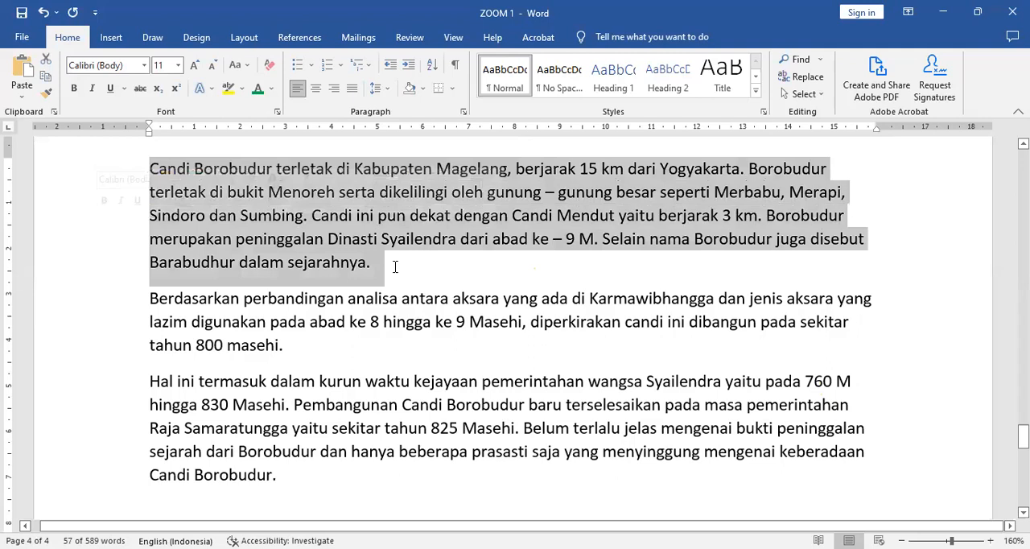
left_click(395, 266)
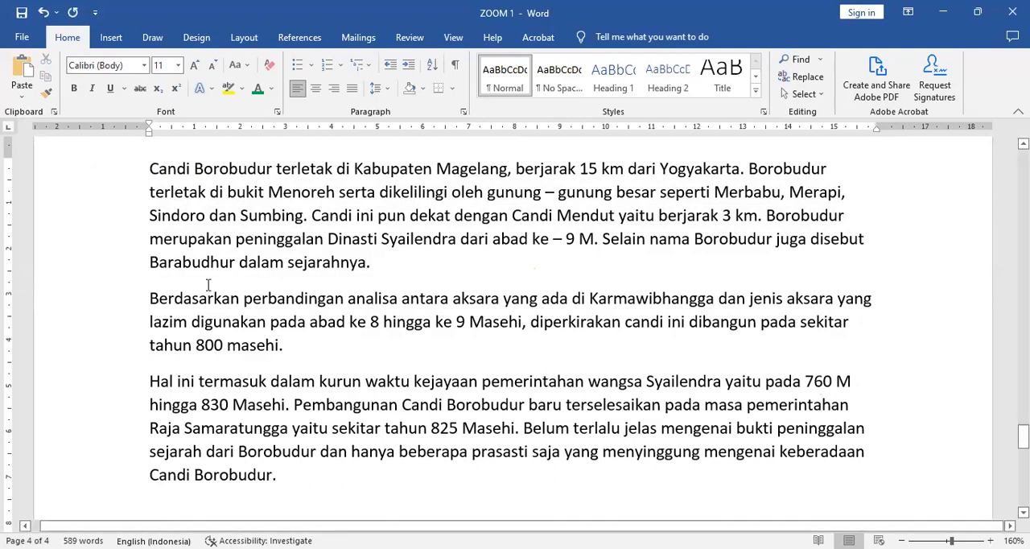
Select the entire document several times, clearing the selection each time
triple_click(98, 233)
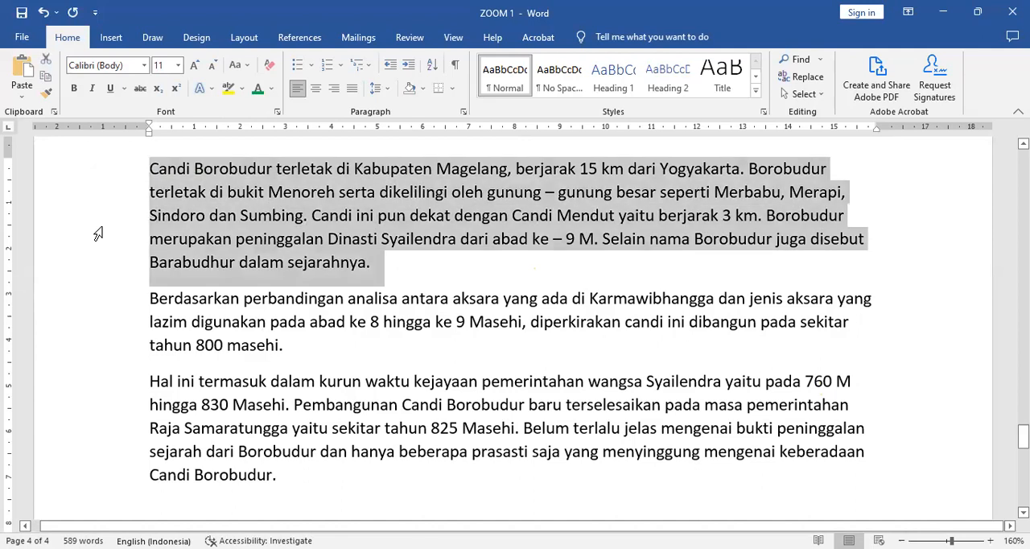
left_click(451, 273)
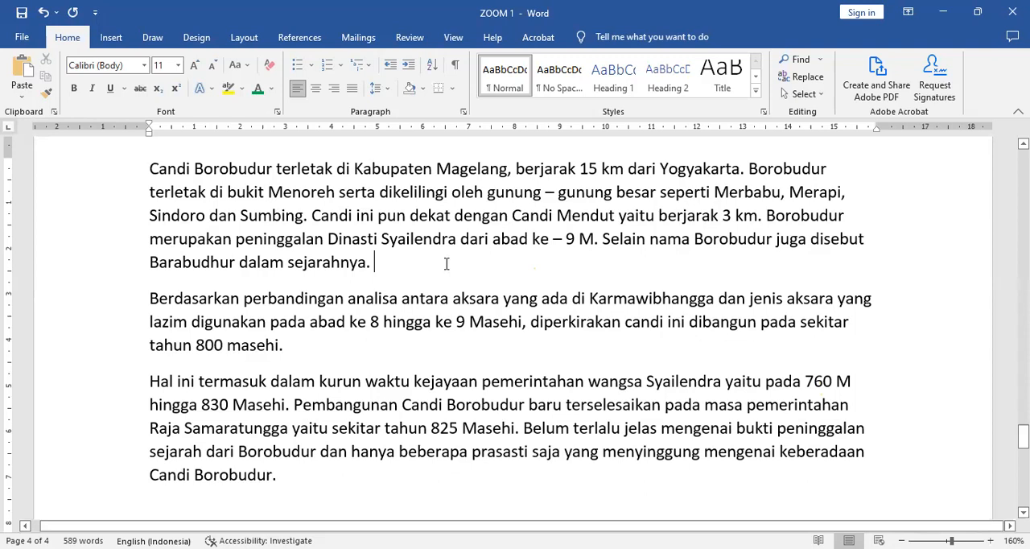
key("ctrl+a")
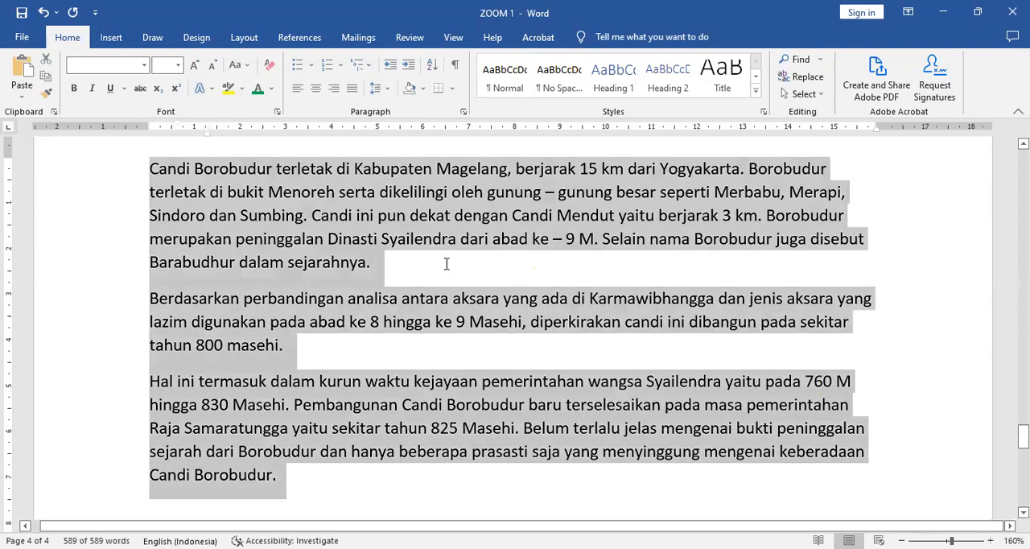
left_click(158, 249)
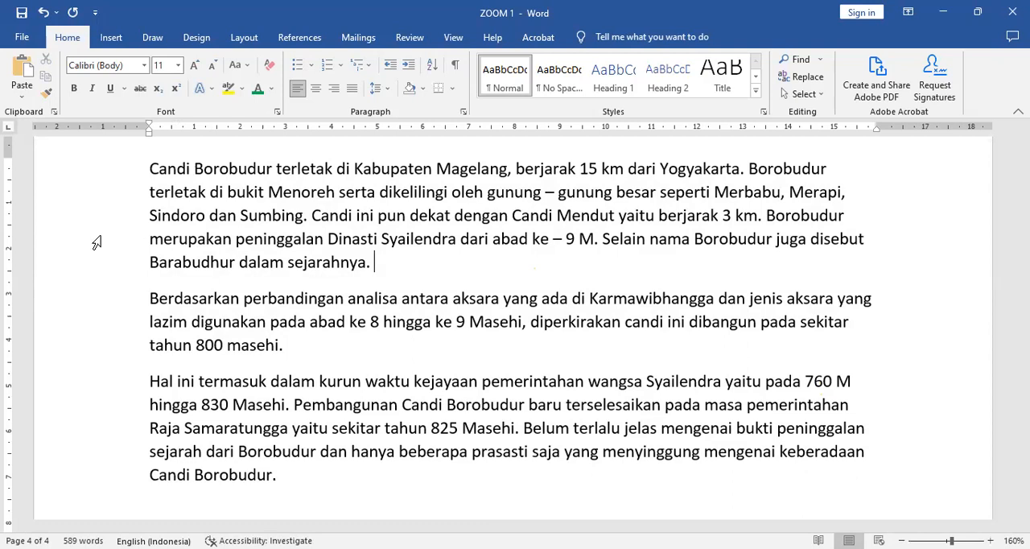
triple_click(97, 242)
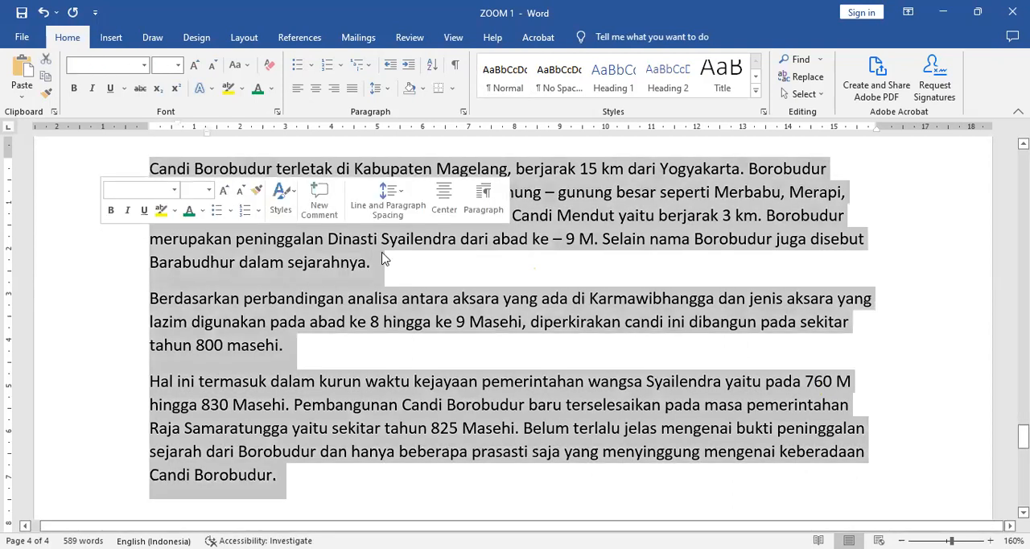
left_click(438, 267)
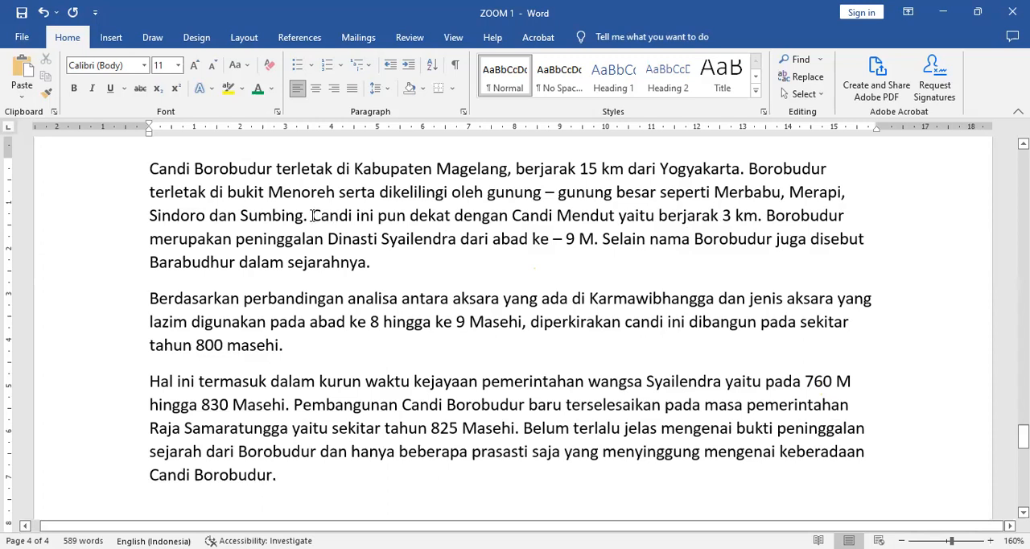
Select the text from "Candi ini pun" through the end of the second paragraph, and clear the selection
left_click_drag(312, 216, 551, 239)
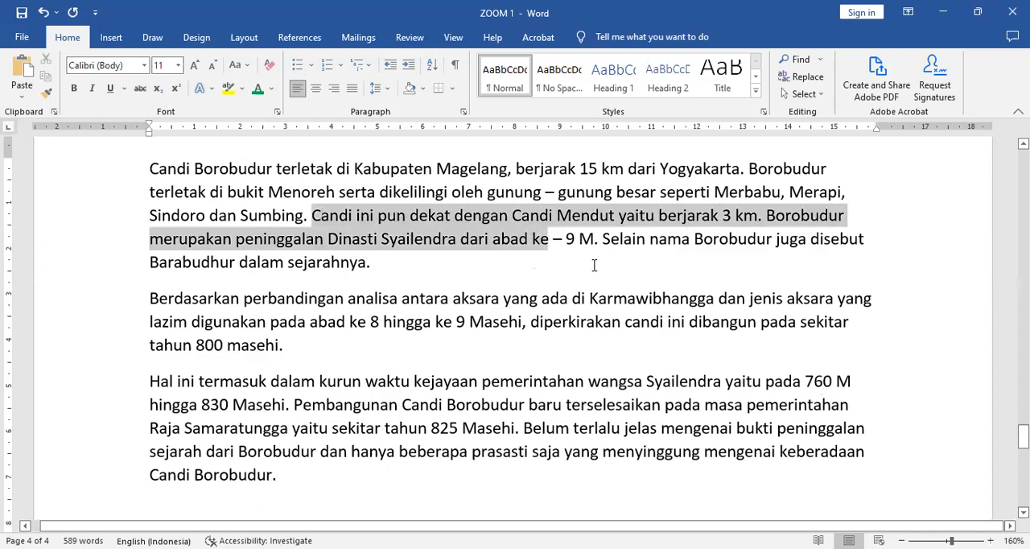
left_click_drag(594, 265, 614, 284)
left_click_drag(549, 355, 550, 354)
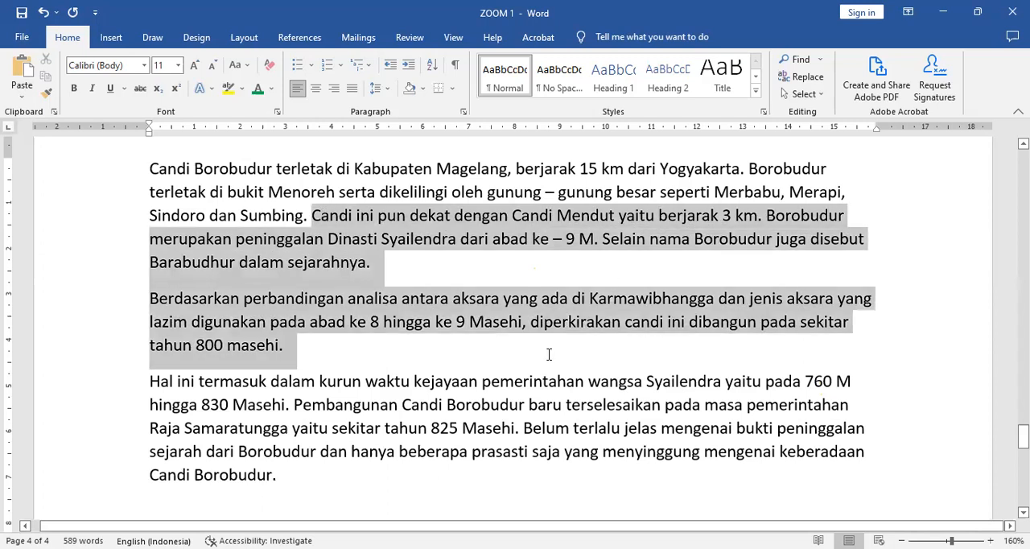
left_click(491, 265)
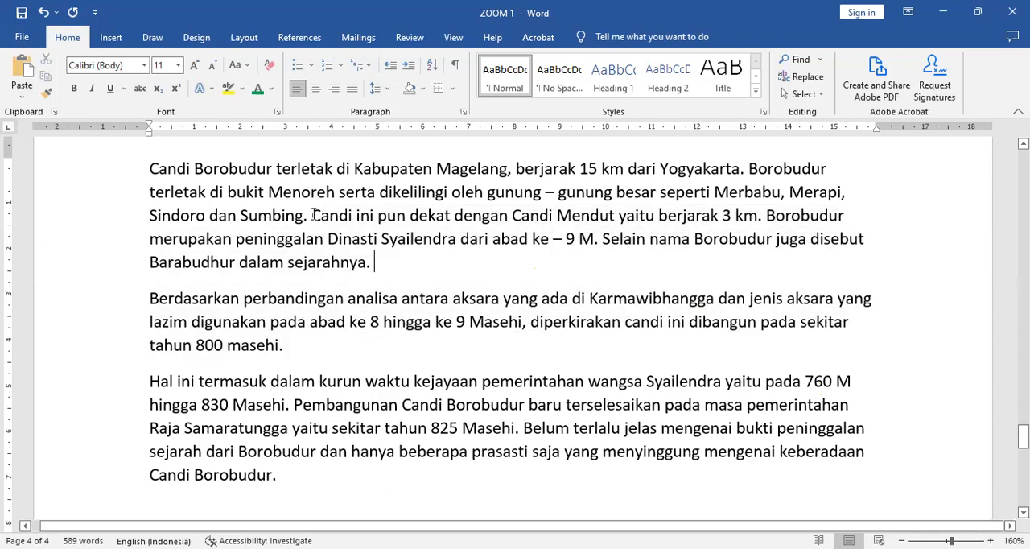
Select the text "Candi ini pun dekat dengan" in the first paragraph and clear the selection
left_click(398, 239)
left_click(313, 215)
left_click(510, 214, "shift")
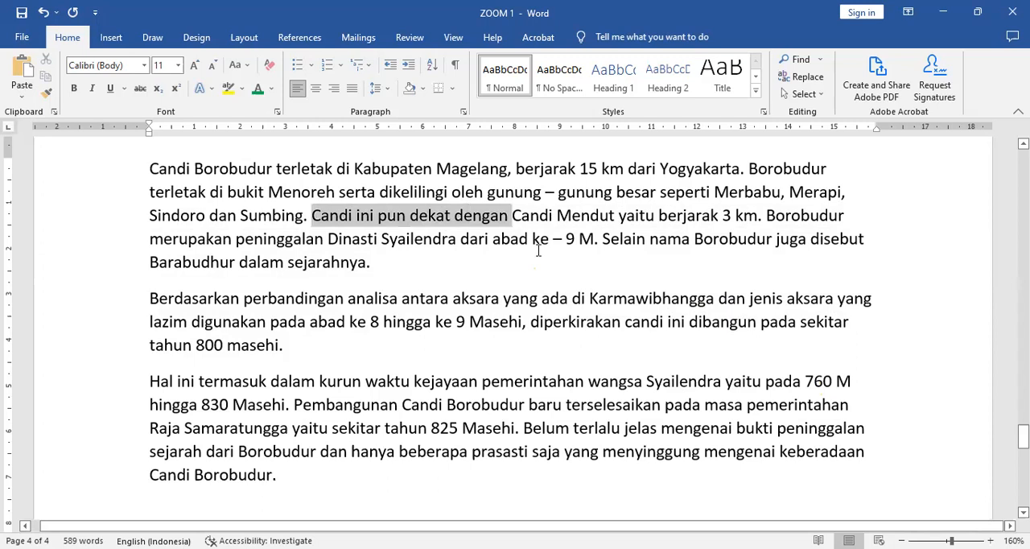
left_click(312, 215)
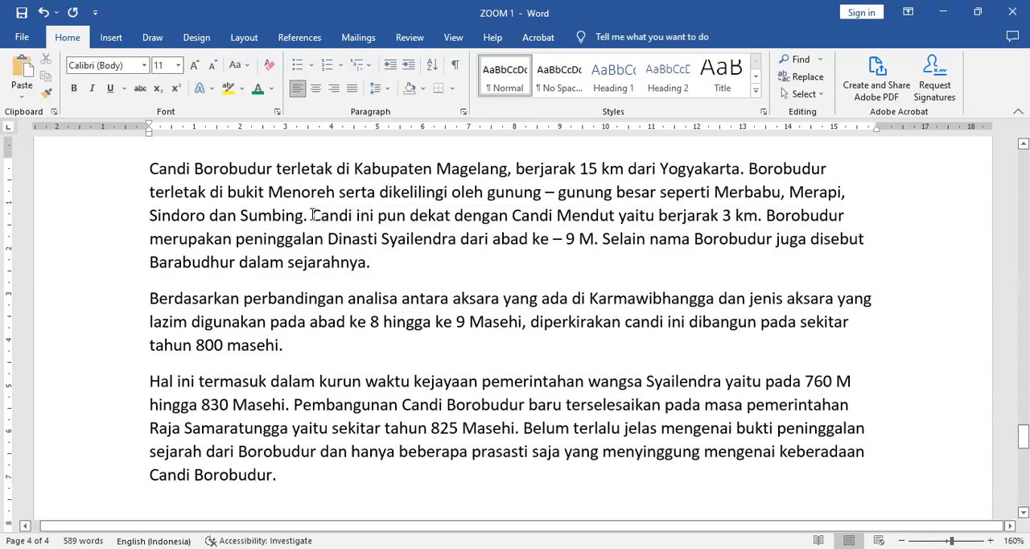
left_click(439, 190, "shift")
left_click(473, 268)
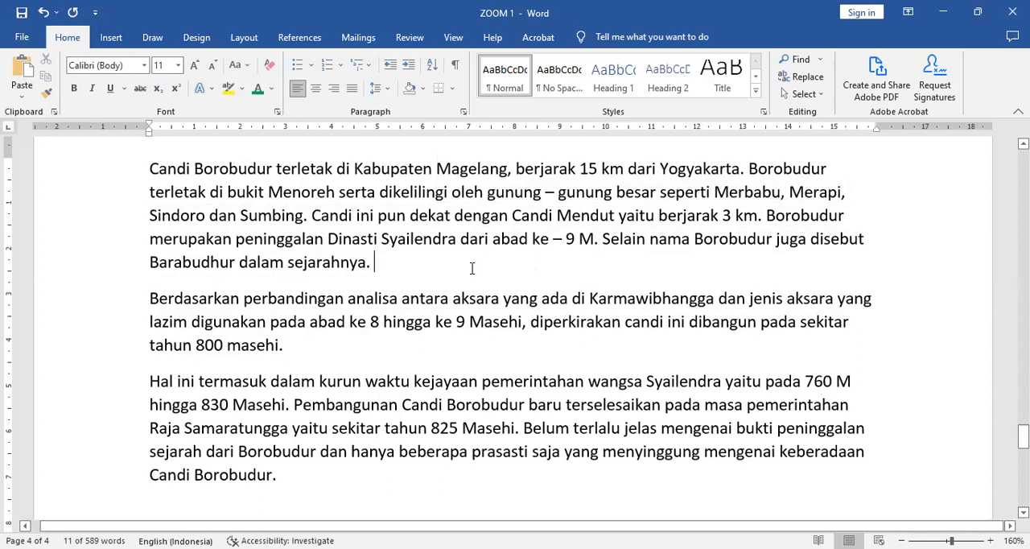
Select "Candi ini pun dekat dengan Candi" and the shorter "Candi ini pun dekat dengan" in turn, clearing the selection each time
left_click(312, 215)
left_click(556, 216, "shift")
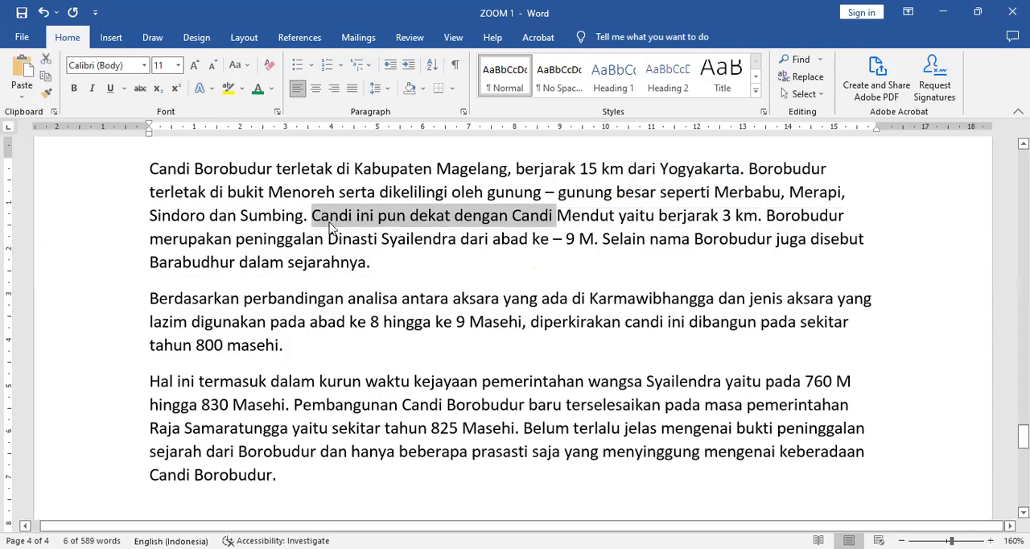
left_click(449, 220)
left_click_drag(314, 219, 518, 220)
left_click(495, 280)
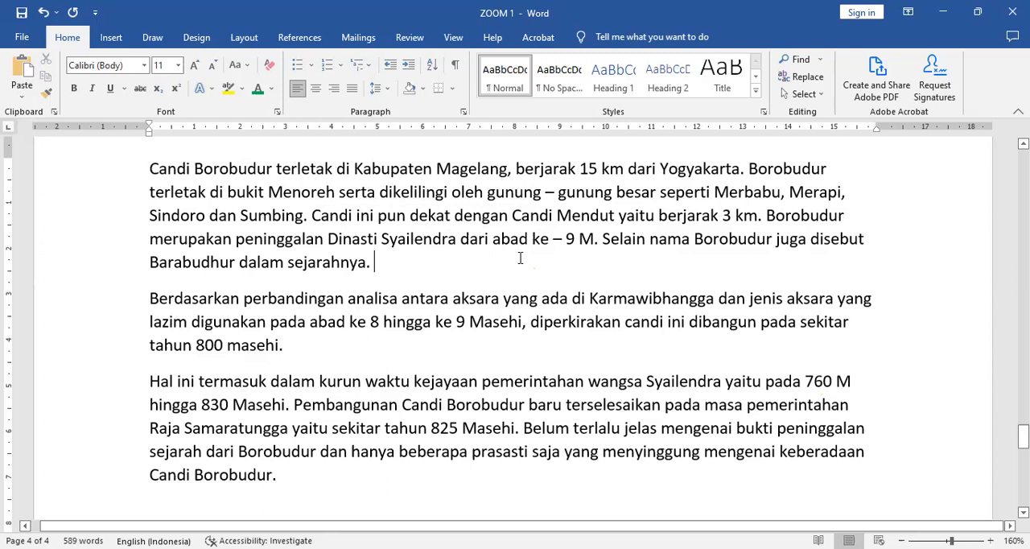
Select the first paragraph's text from "Candi ini pun" through "3 km" and clear the selection
left_click(317, 215)
left_click(758, 216, "shift")
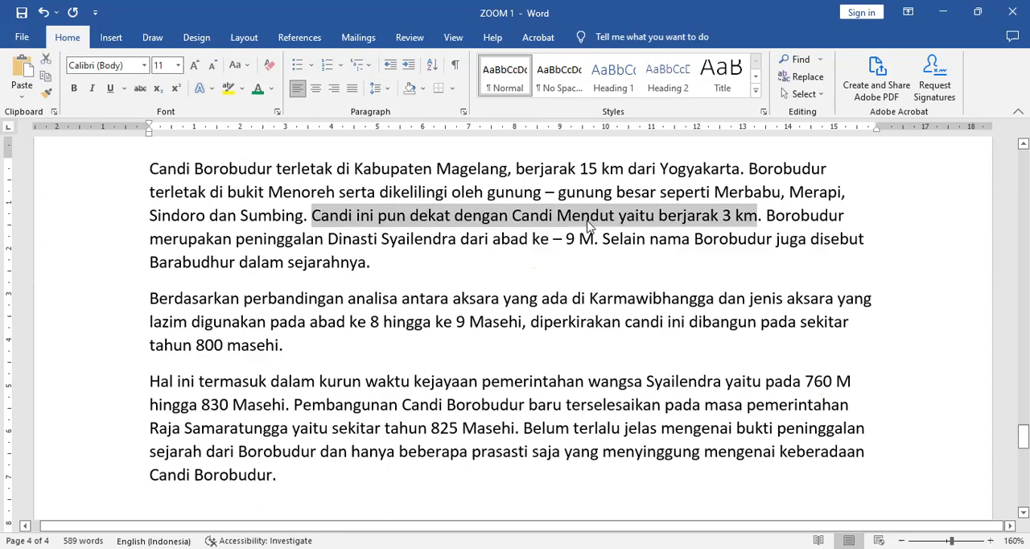
left_click(572, 276)
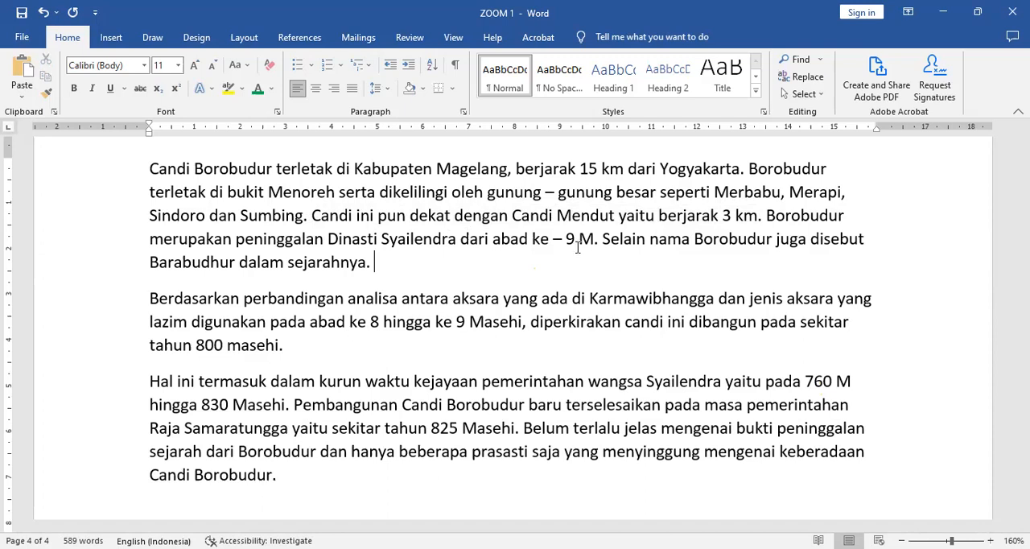
Select the word "Mendut", the second line and the whole first paragraph in turn
double_click(594, 219)
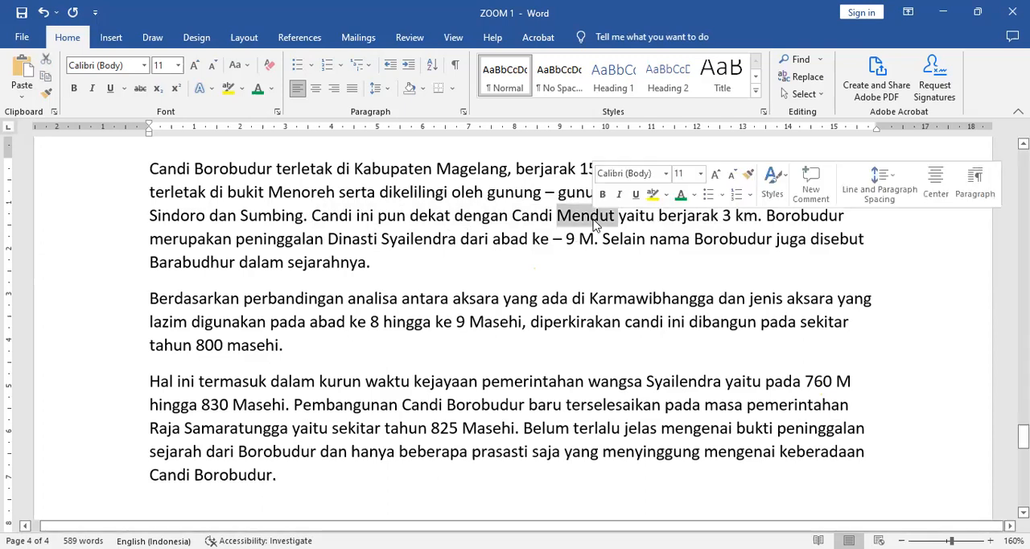
left_click(112, 197)
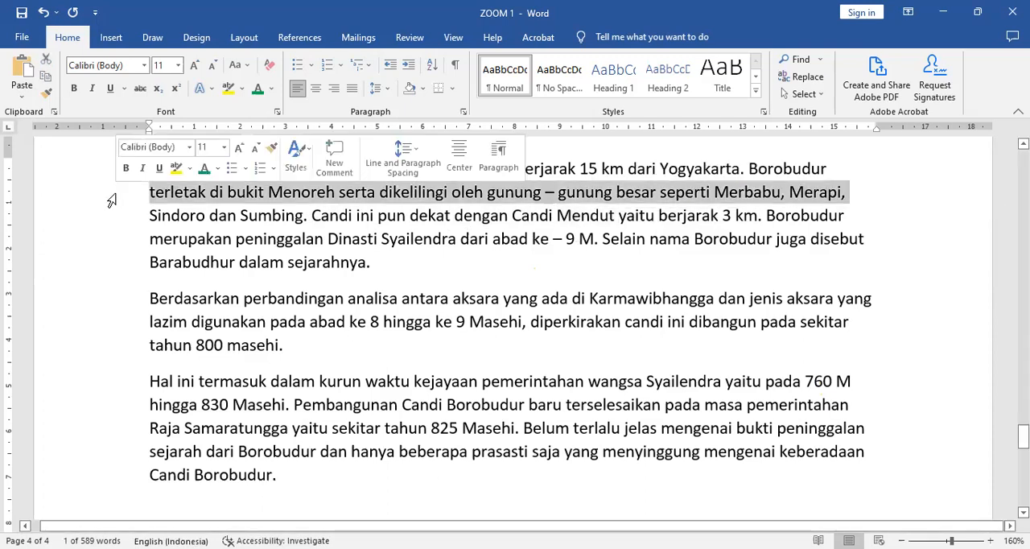
double_click(87, 231)
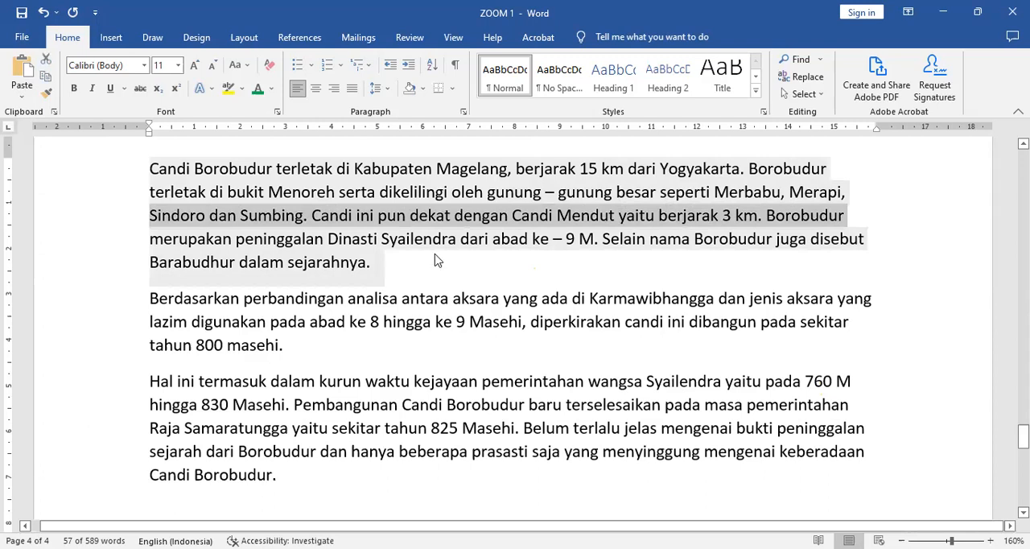
Select from "Candi ini pun" to "3 km", extend the selection to "9 M" and through the end of the second paragraph, and clear it
left_click(313, 216)
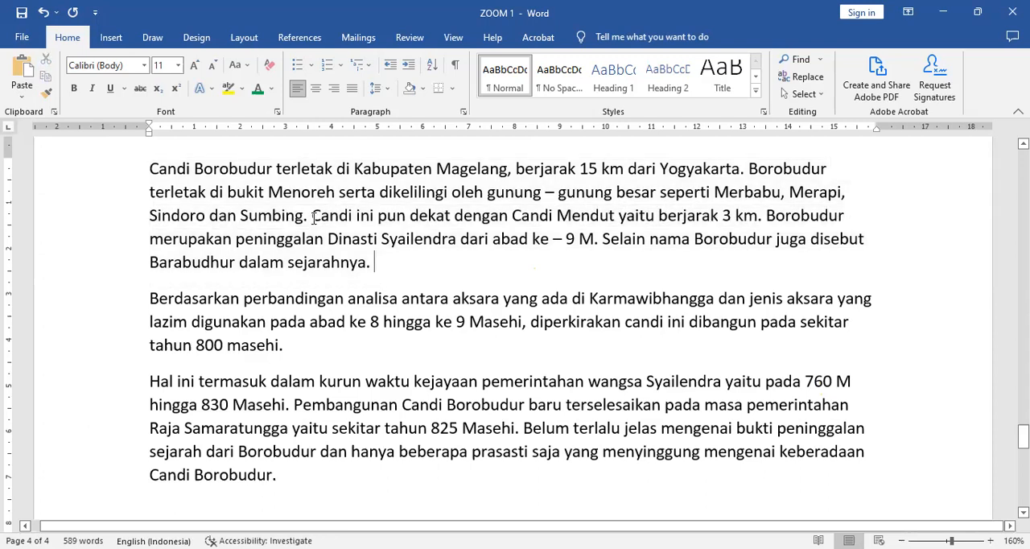
left_click(760, 215, "shift")
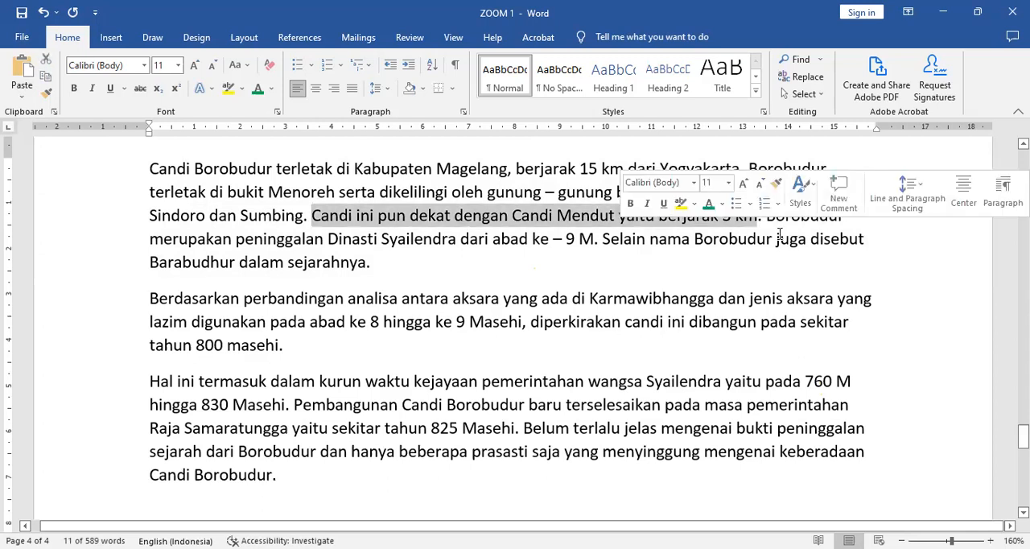
left_click(595, 240, "shift")
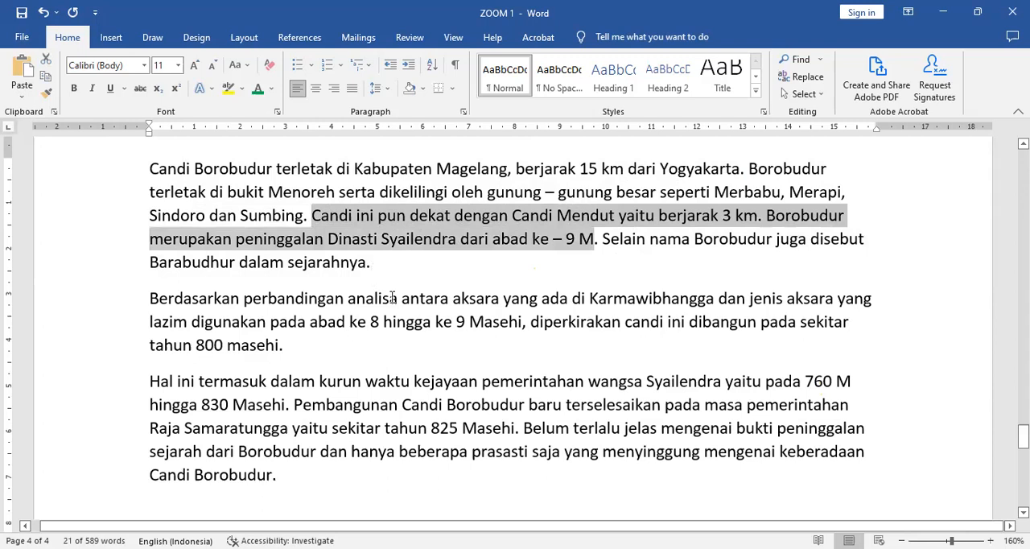
key("ctrl+shift+Down")
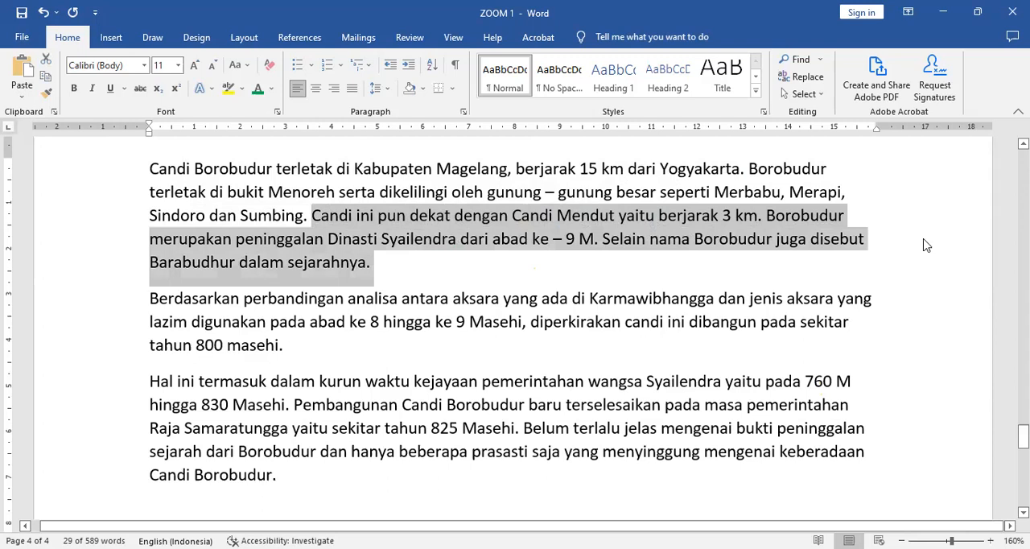
key("ctrl+shift+Down")
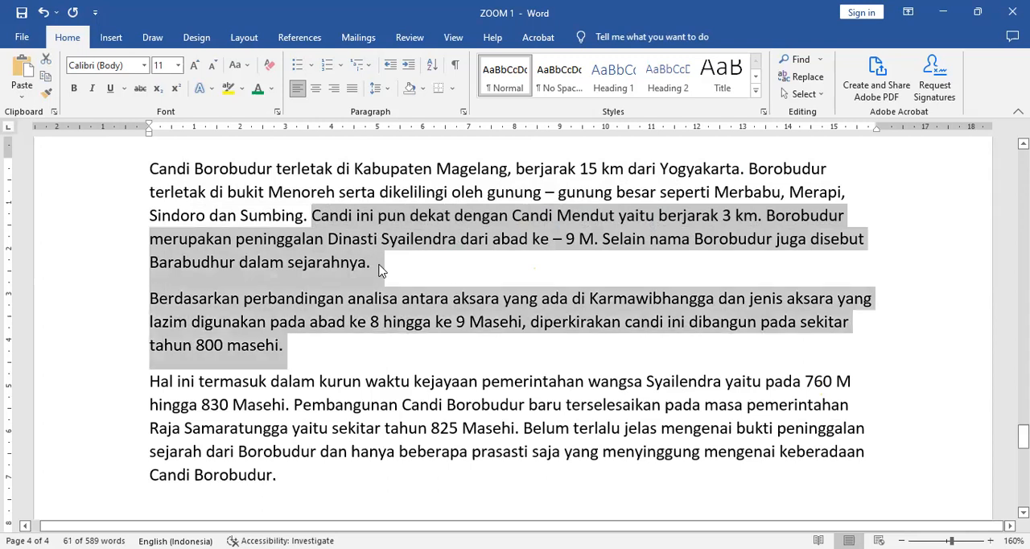
left_click(477, 284, "shift")
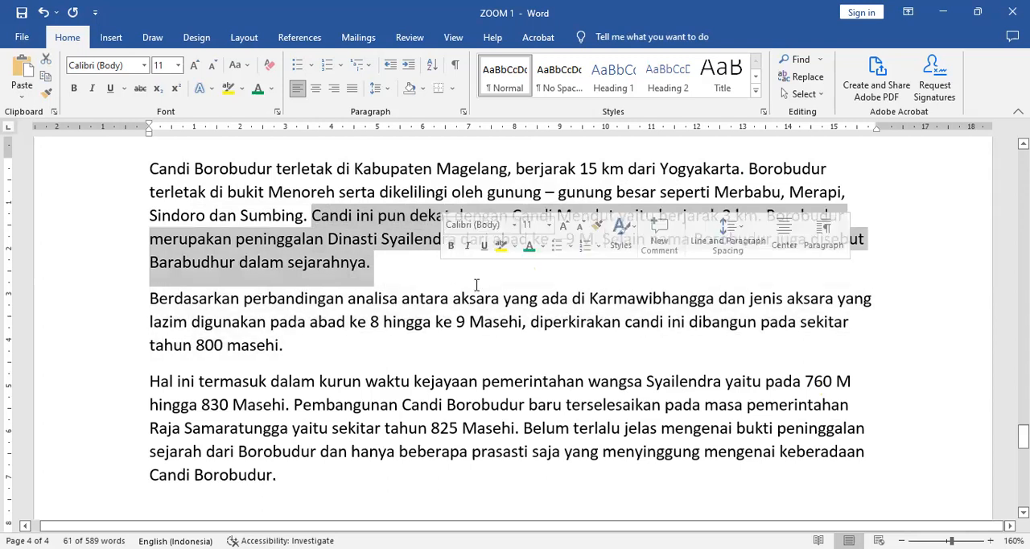
left_click(505, 354)
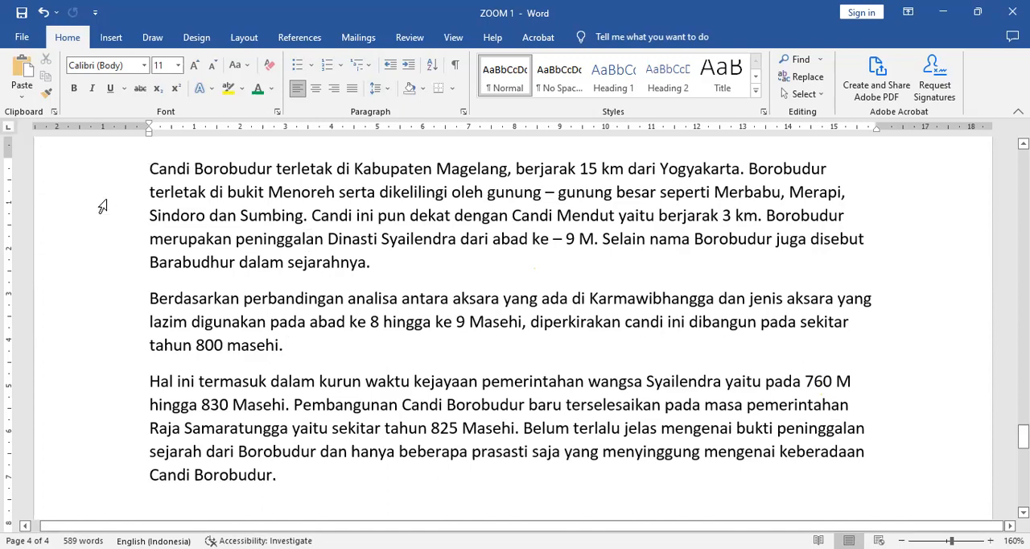
Select all three paragraphs about Candi Borobudur and justify them
triple_click(371, 182)
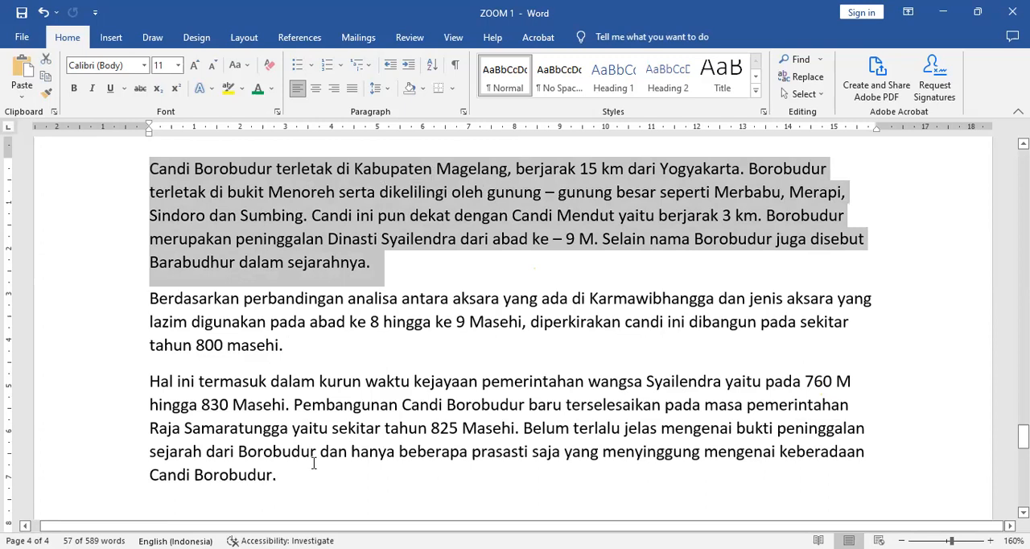
key("ctrl+a")
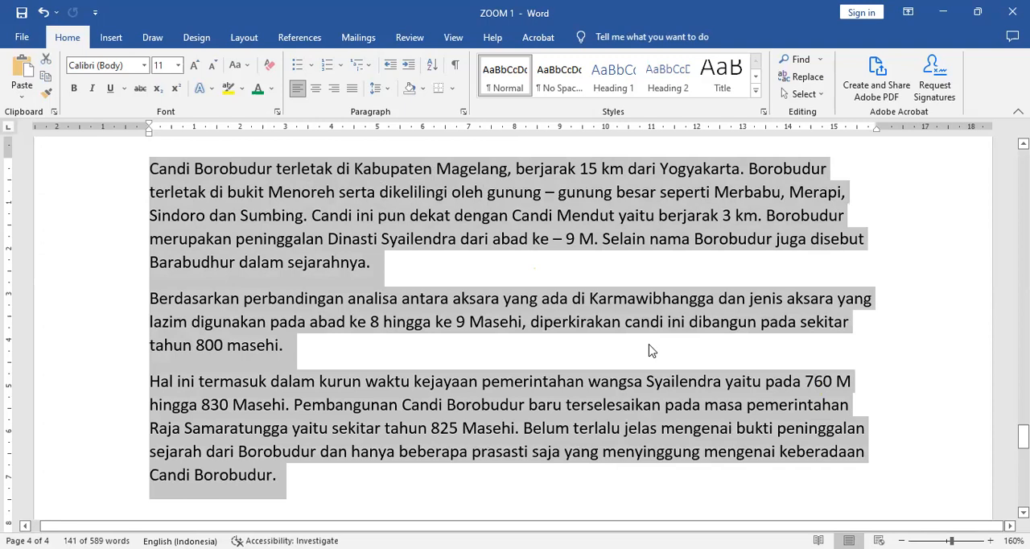
left_click(351, 93)
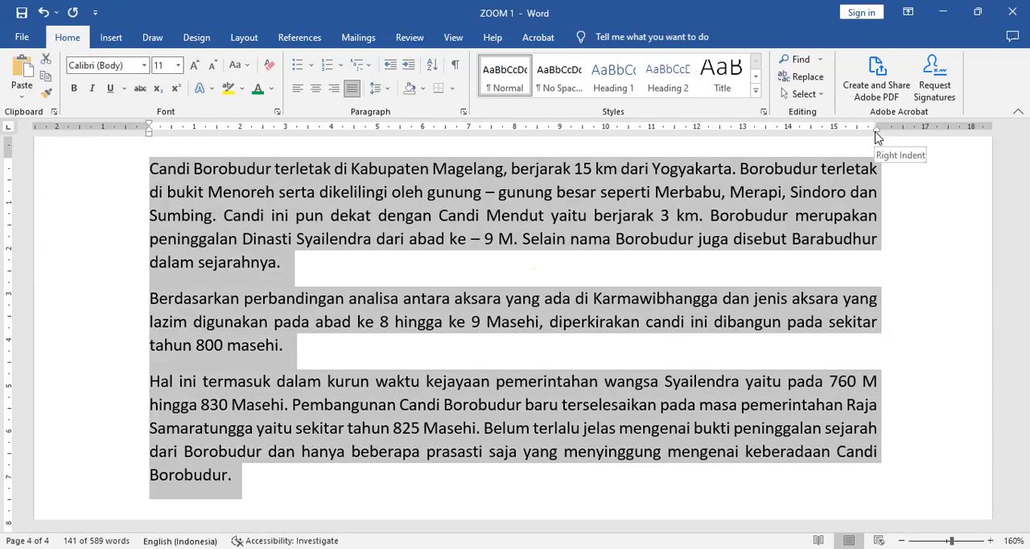
Try a right indent of about 14 cm on the three paragraphs, then shift the page's right margin inward and back to about 16 cm
left_click_drag(877, 137, 844, 146)
left_click_drag(793, 156, 789, 159)
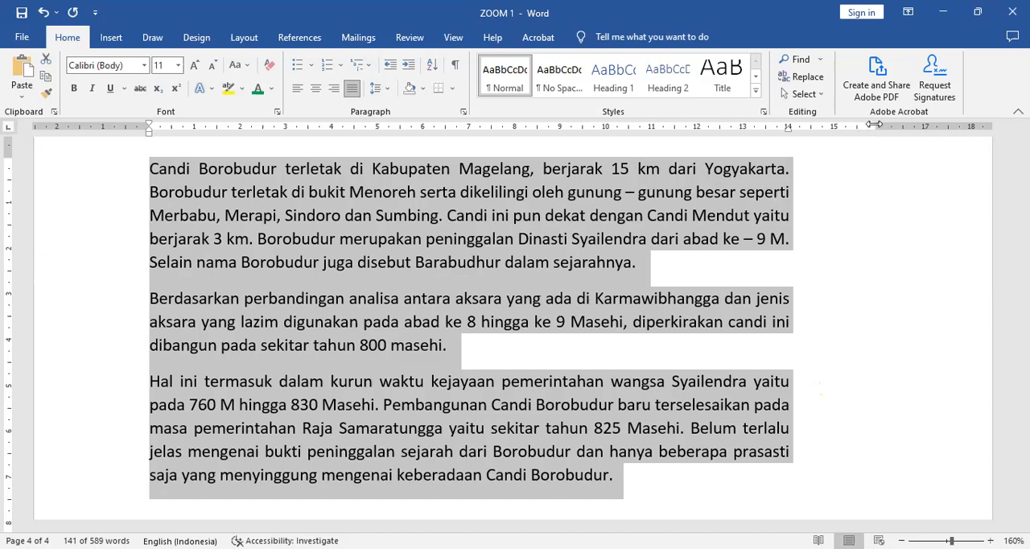
left_click_drag(874, 125, 841, 133)
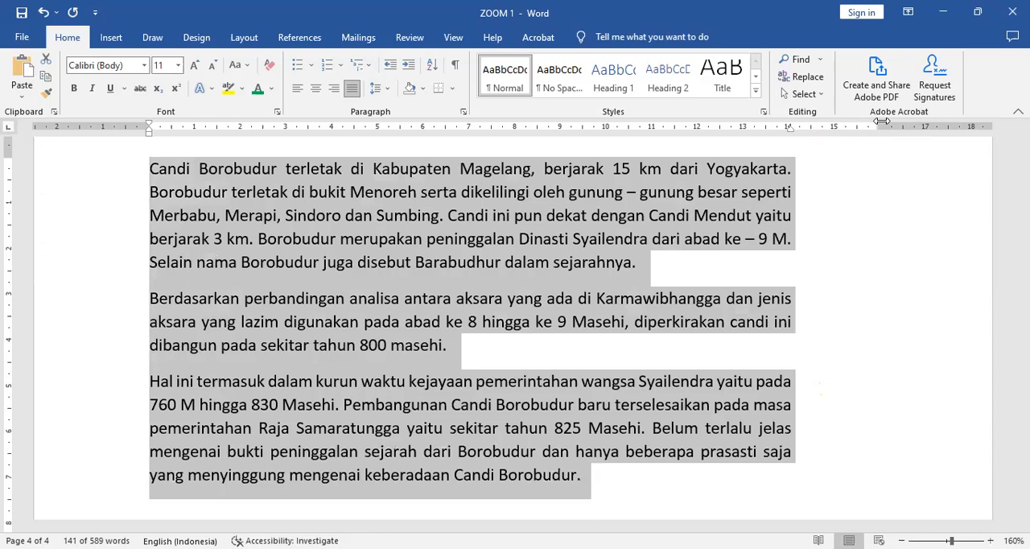
left_click_drag(883, 121, 882, 120)
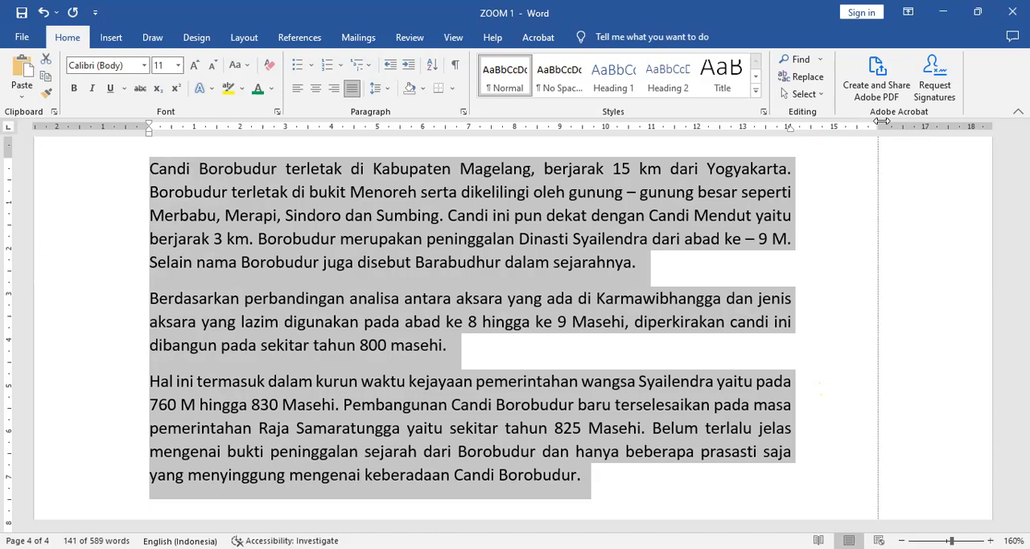
mouse_move(882, 121)
left_mouse_down()
mouse_move(887, 145)
mouse_move(878, 122)
left_mouse_up()
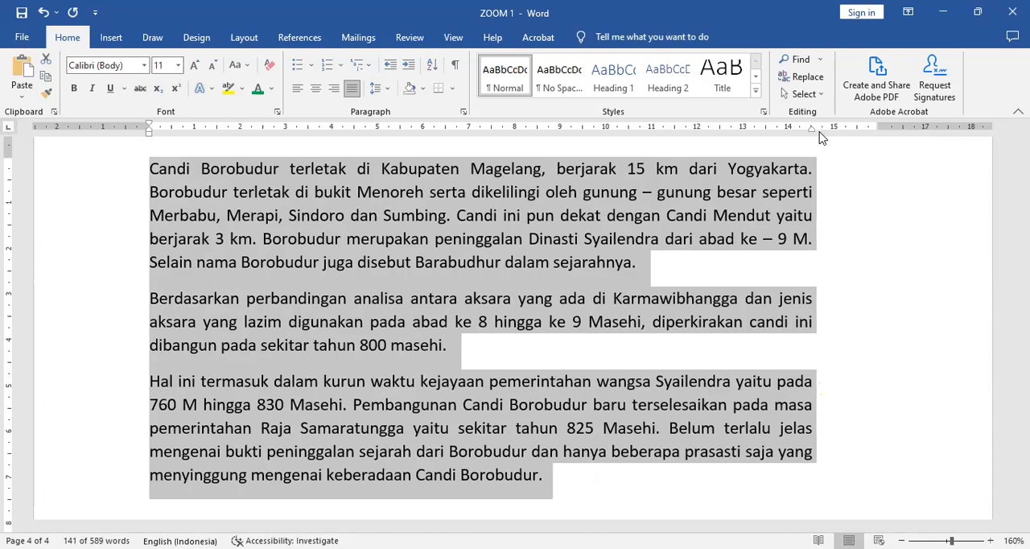
Set the three paragraphs' right indent at 15 cm and left indent at 1 cm on the ruler, and clear the selection
left_click_drag(866, 142, 880, 145)
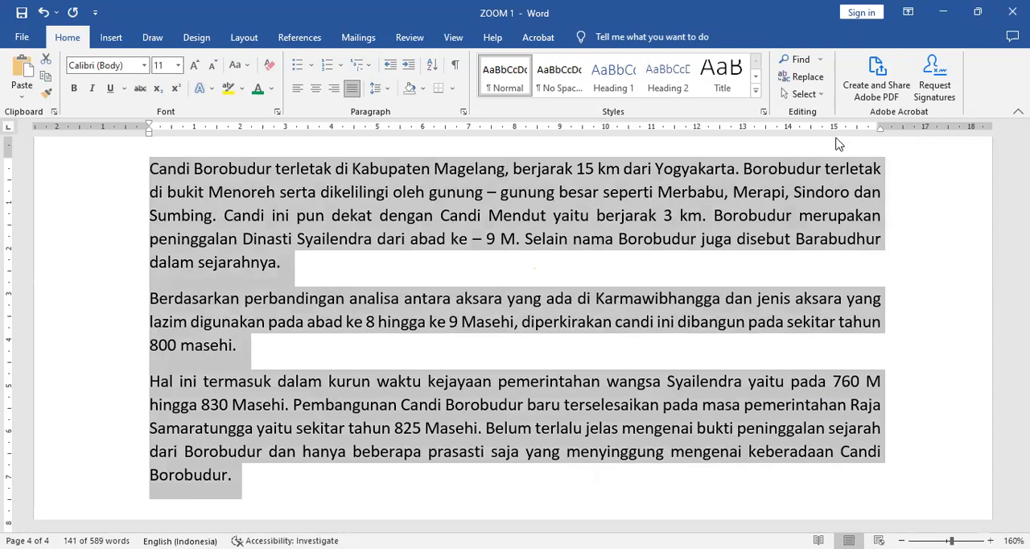
left_click_drag(837, 143, 837, 135)
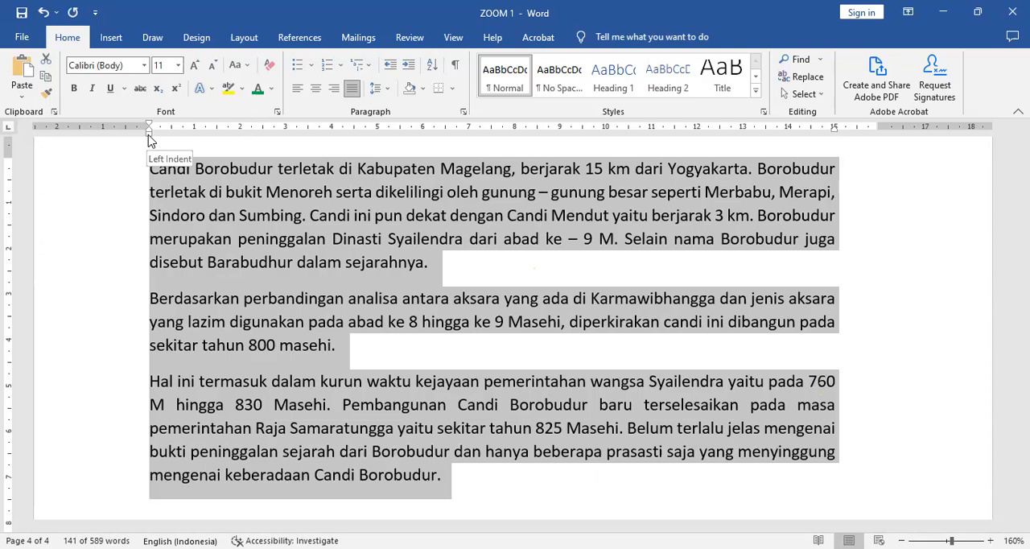
left_click_drag(149, 137, 194, 155)
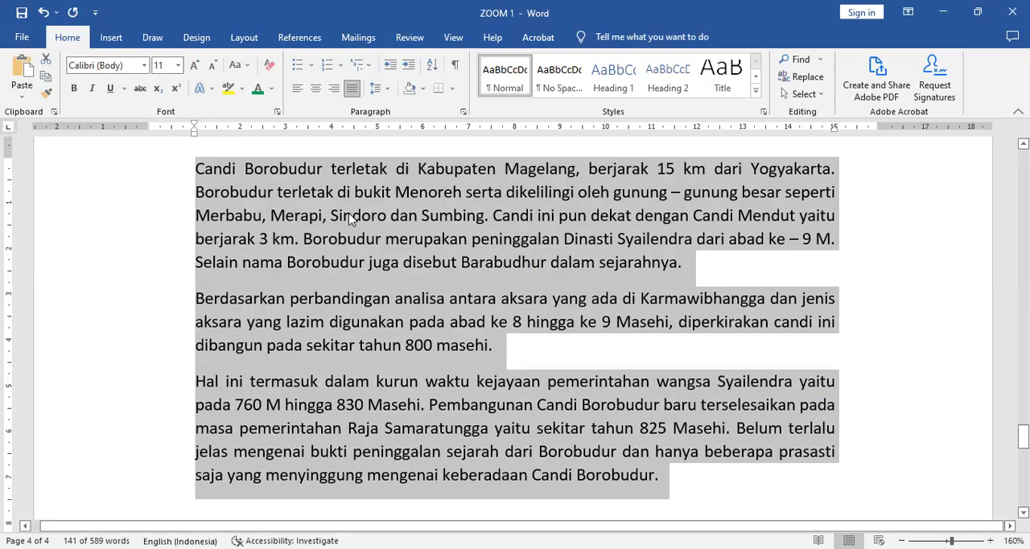
left_click(461, 283)
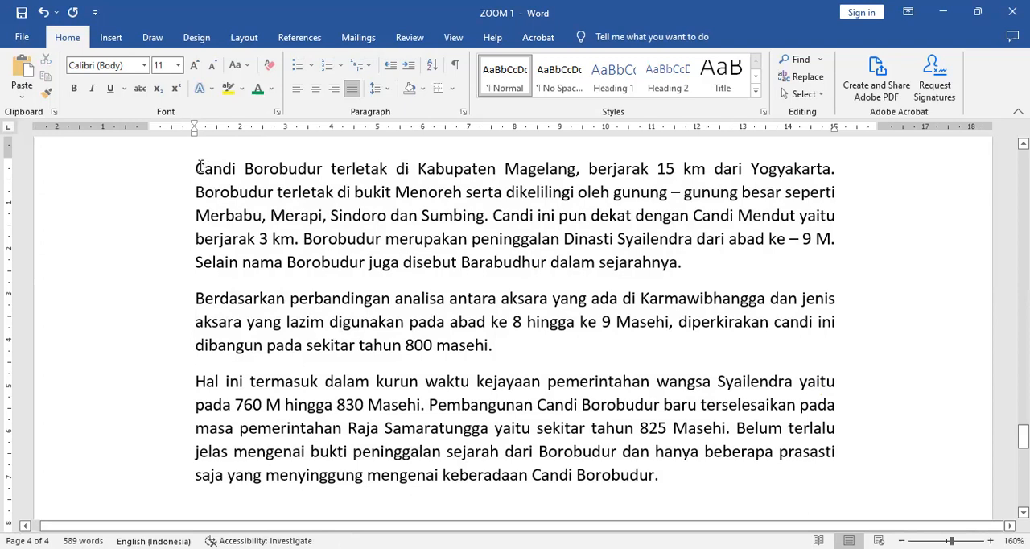
Make the first letters of the three paragraphs, "C", "B" and "H", bold and green
left_click_drag(205, 170, 197, 169)
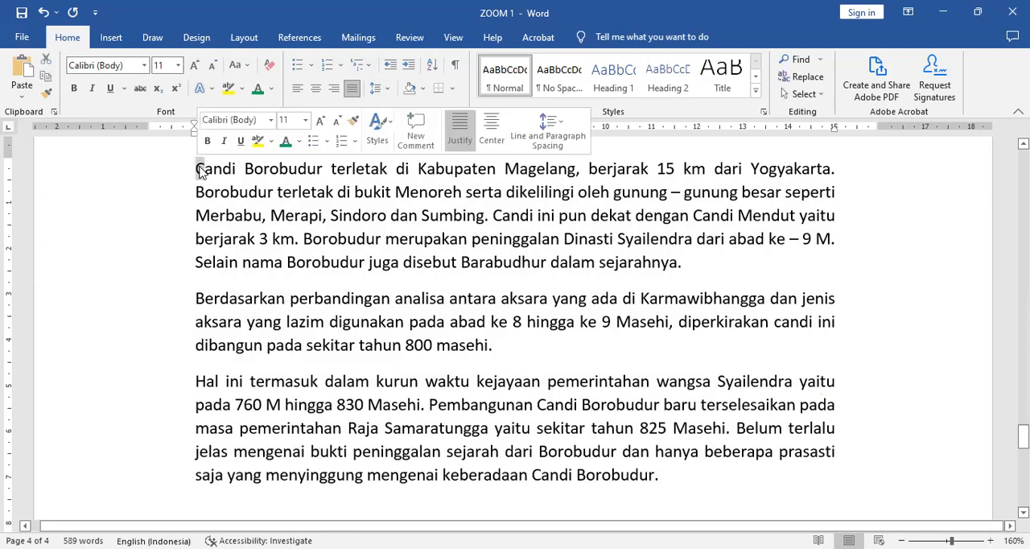
left_click(257, 91)
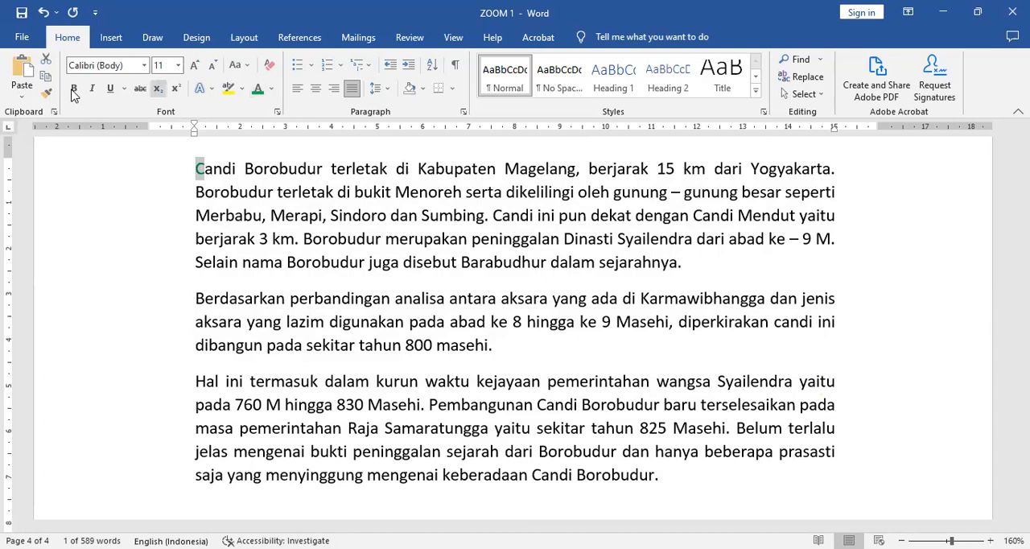
left_click(73, 88)
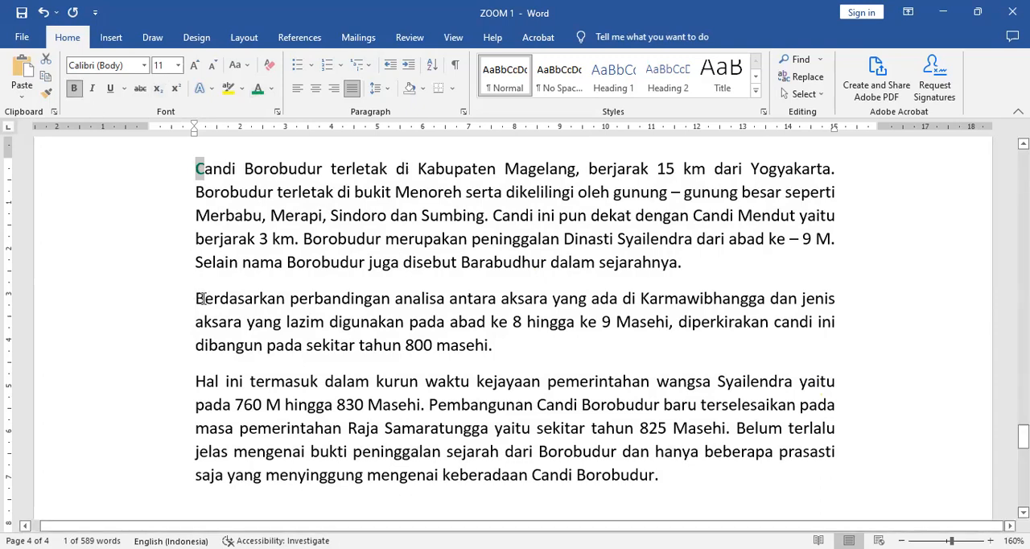
left_click_drag(197, 298, 206, 298)
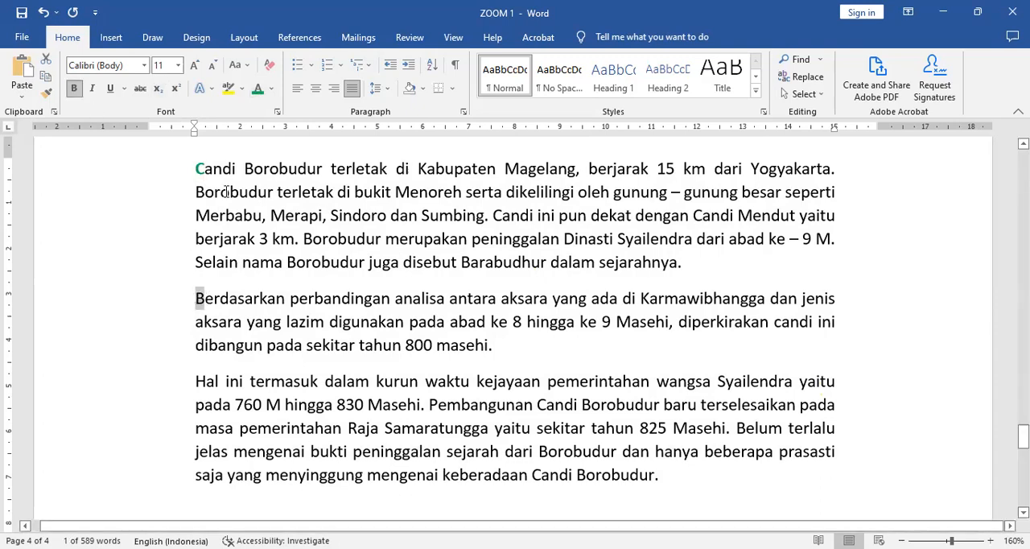
left_click(257, 90)
left_click(73, 89)
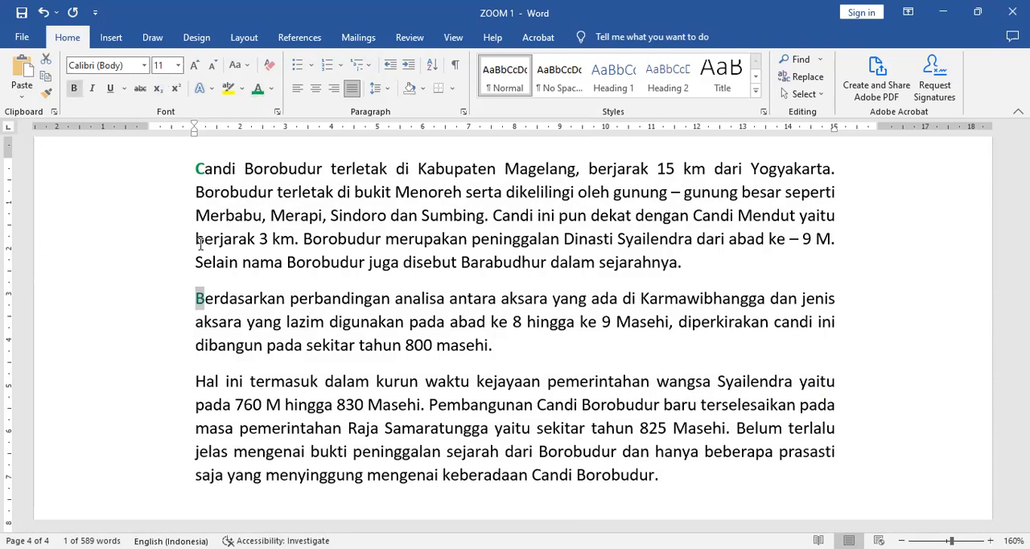
left_click_drag(197, 381, 206, 381)
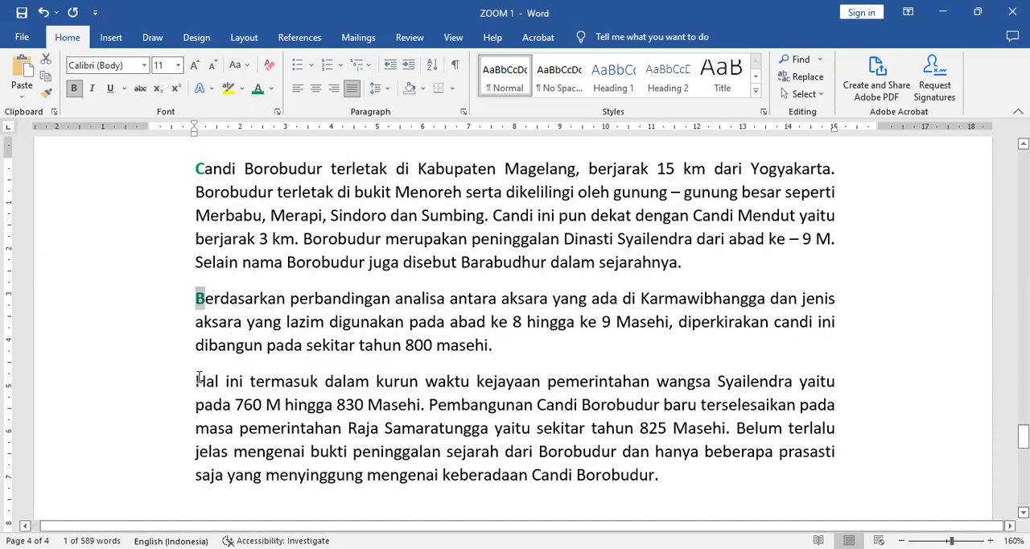
left_click(256, 90)
left_click(73, 89)
left_click(286, 296)
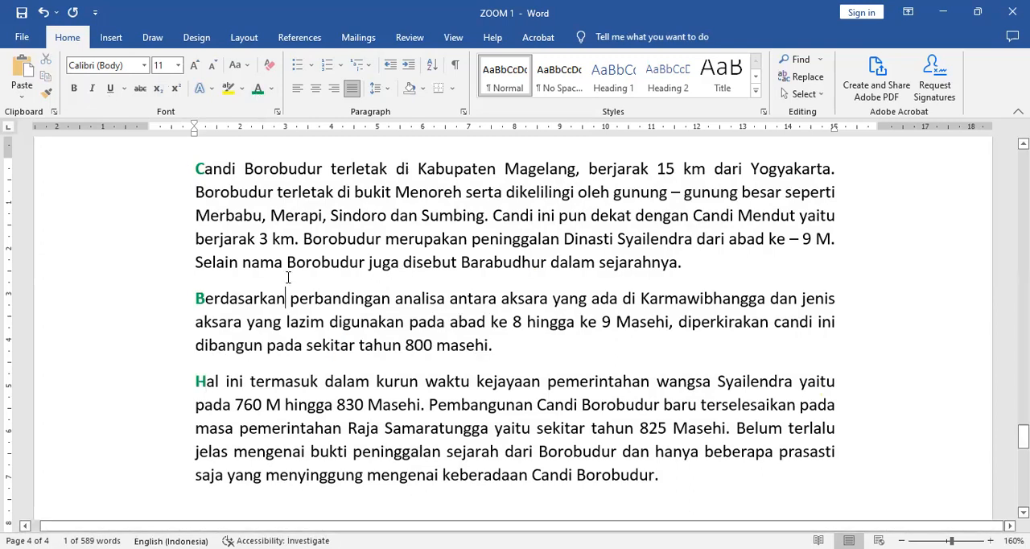
Select the three Candi Borobudur paragraphs and set their first-line indent at about 3.75 cm on the ruler
double_click(126, 220)
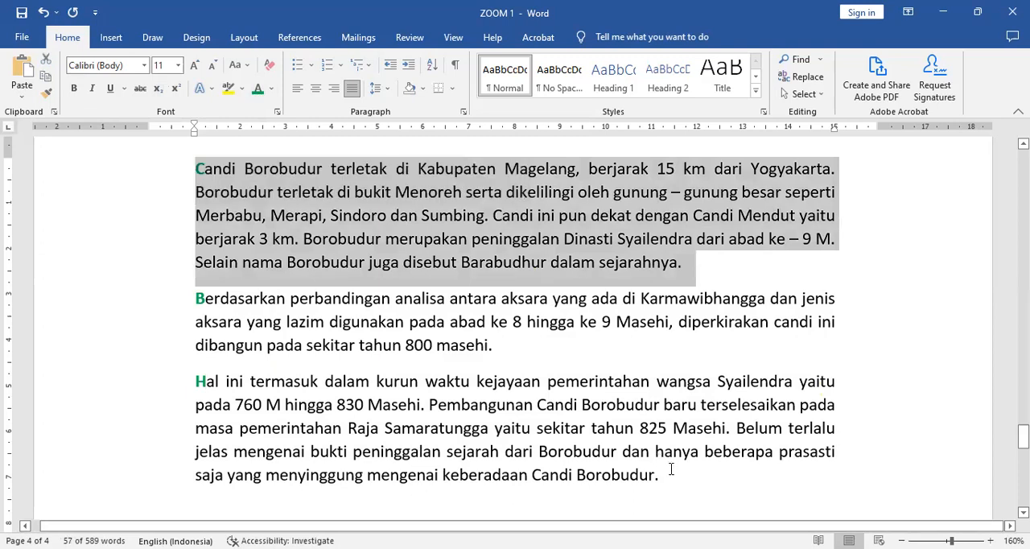
left_click(672, 469, "shift")
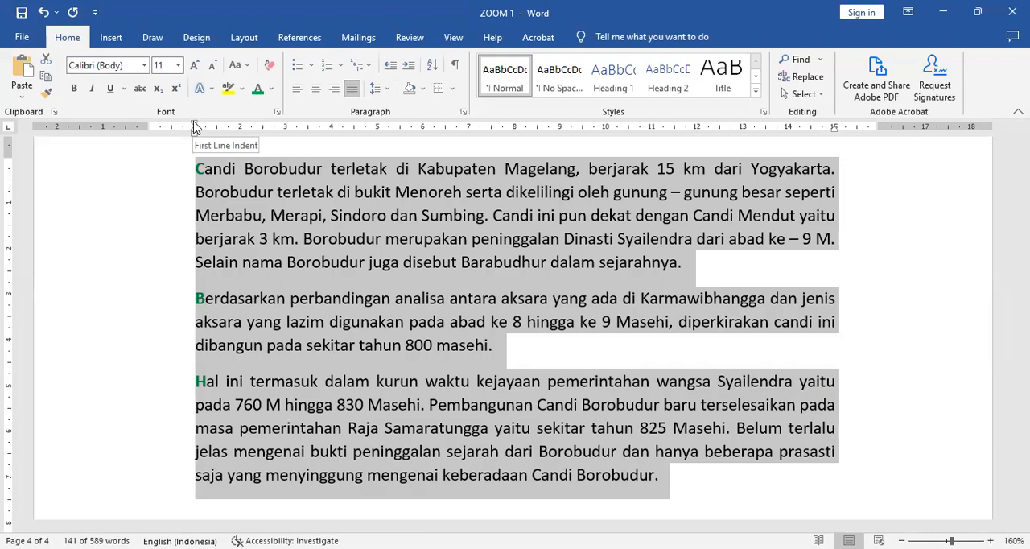
left_click_drag(194, 127, 195, 127)
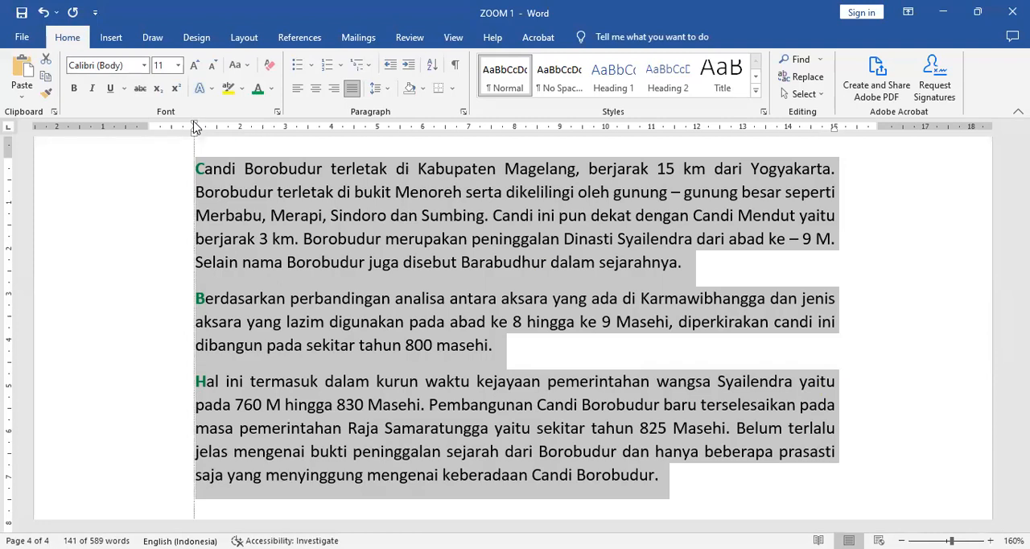
left_click_drag(194, 128, 290, 126)
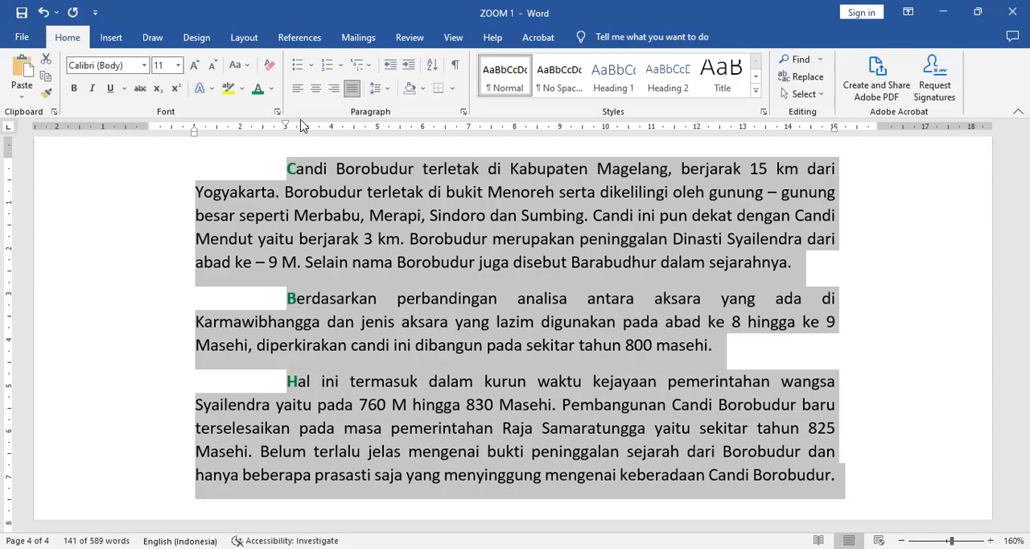
left_click_drag(315, 120, 319, 121)
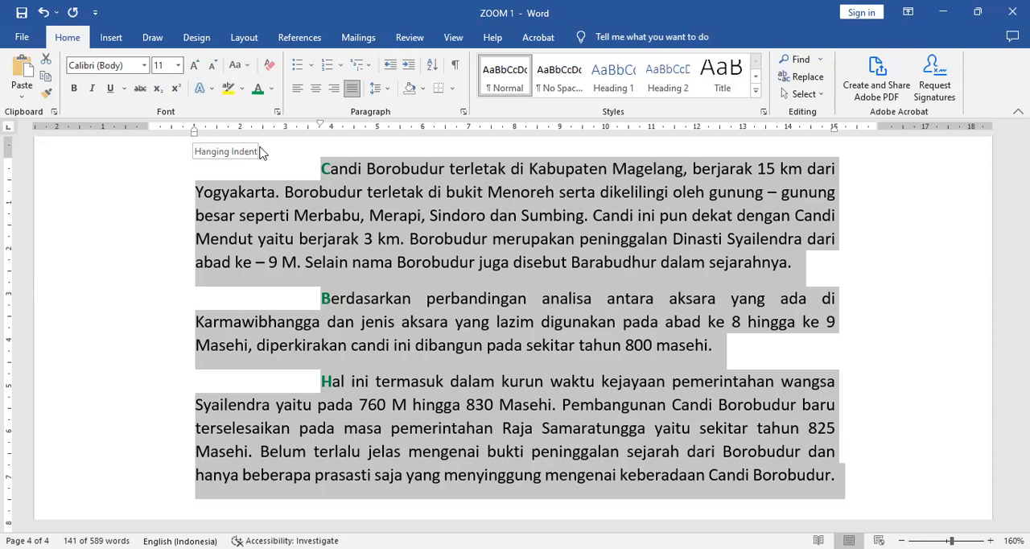
Set the three paragraphs' hanging indent at about 2.5 cm and shift the page's right margin inward to about 15.5 cm
left_click_drag(264, 149, 264, 149)
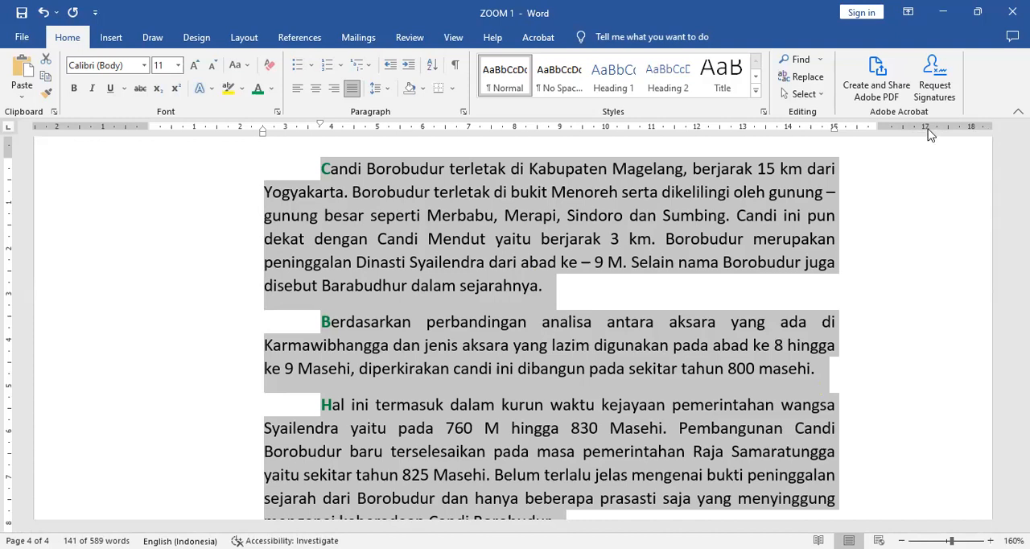
left_click_drag(876, 126, 855, 130)
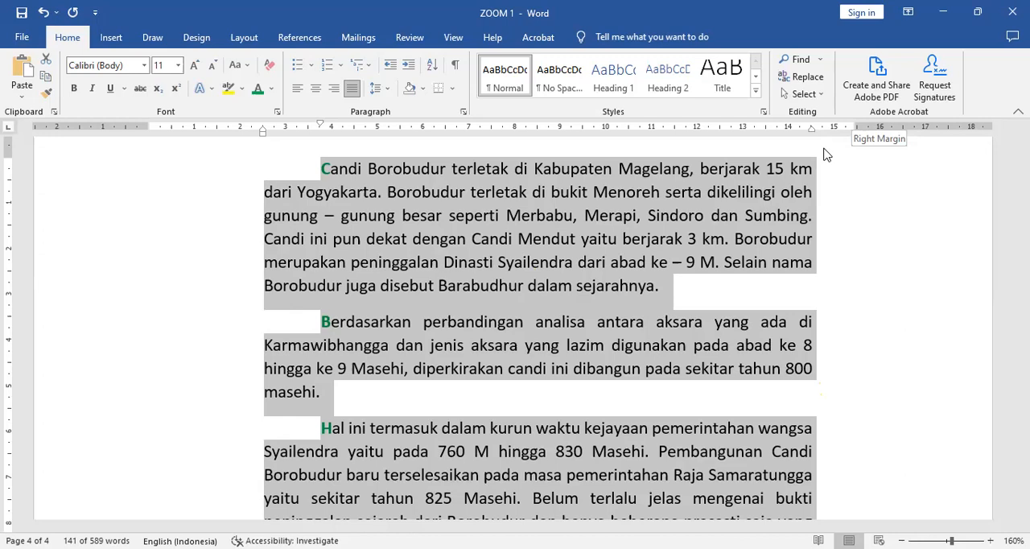
left_click_drag(857, 124, 859, 121)
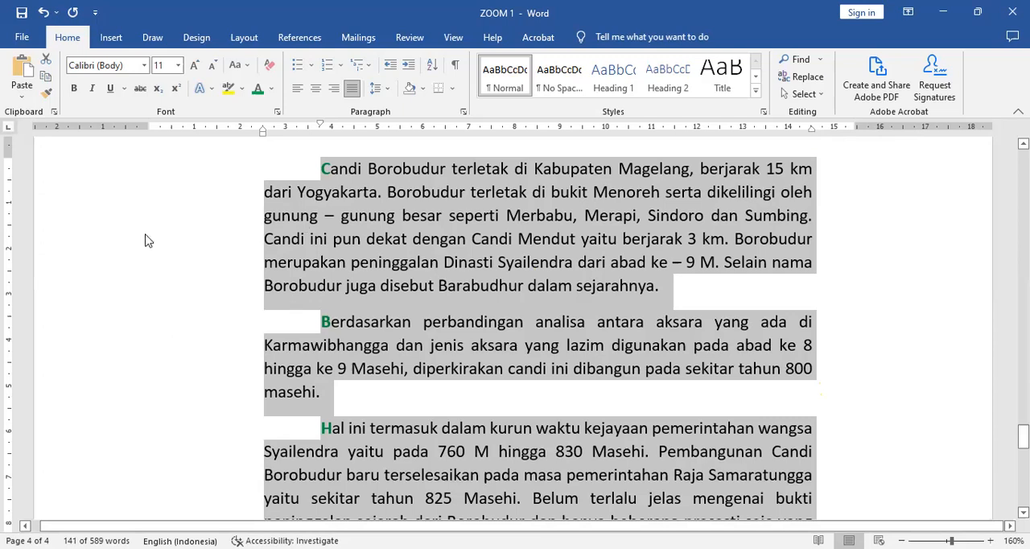
Extend the first paragraph's right indent to the page's right margin at about 15.5 cm
double_click(121, 236)
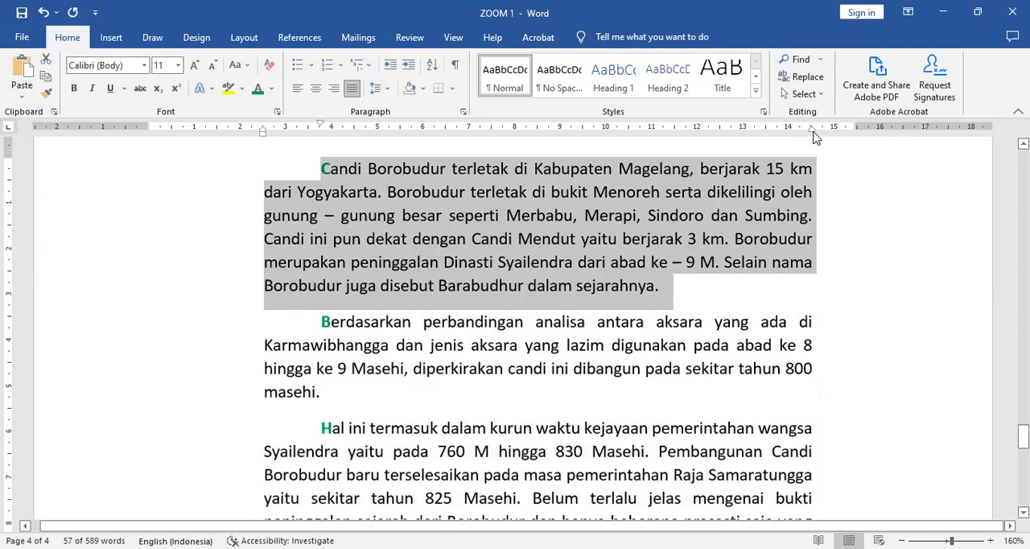
left_click_drag(813, 135, 858, 149)
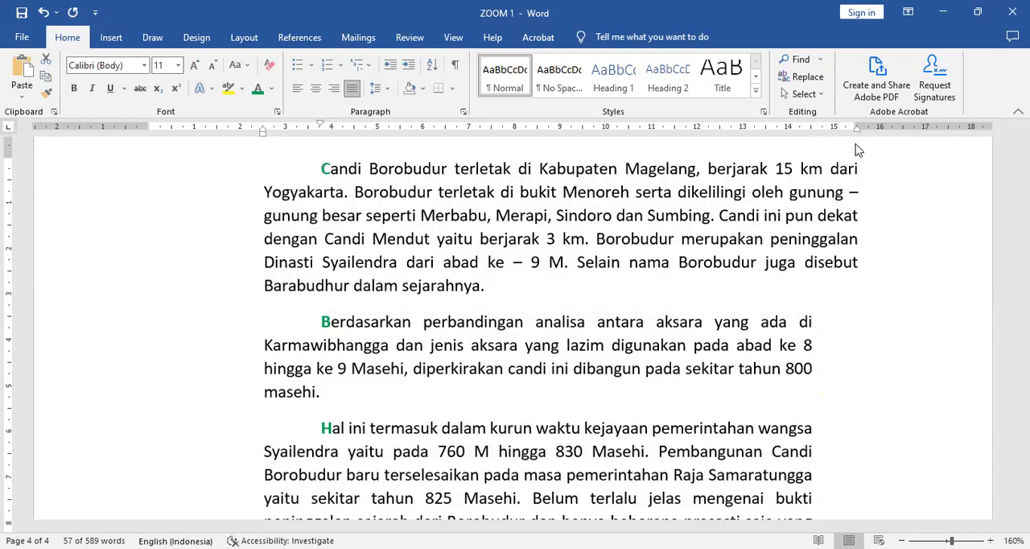
triple_click(858, 148)
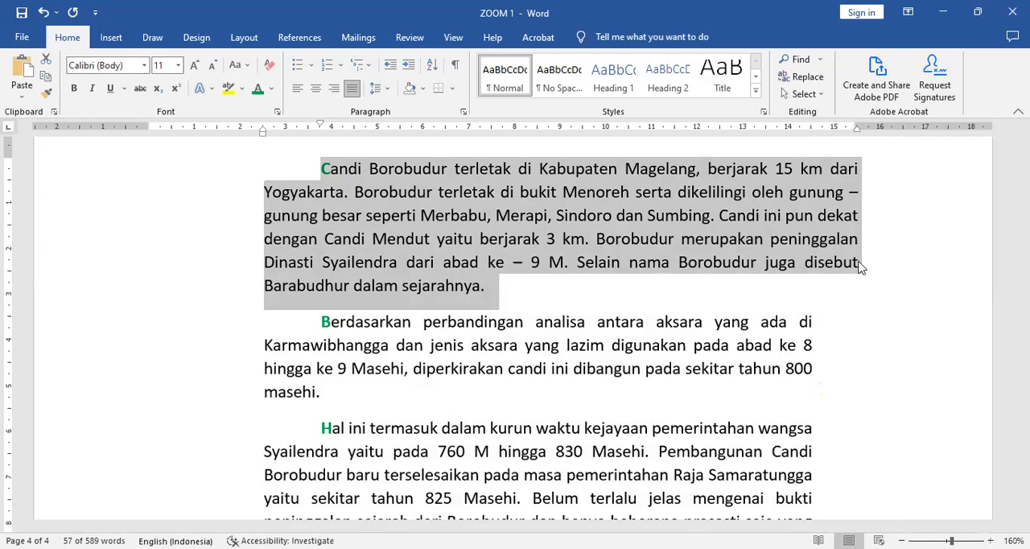
Move the second paragraph's left indent to 0 cm, keeping its first-line indent offset, so the first line starts at about 1.25 cm
double_click(105, 364)
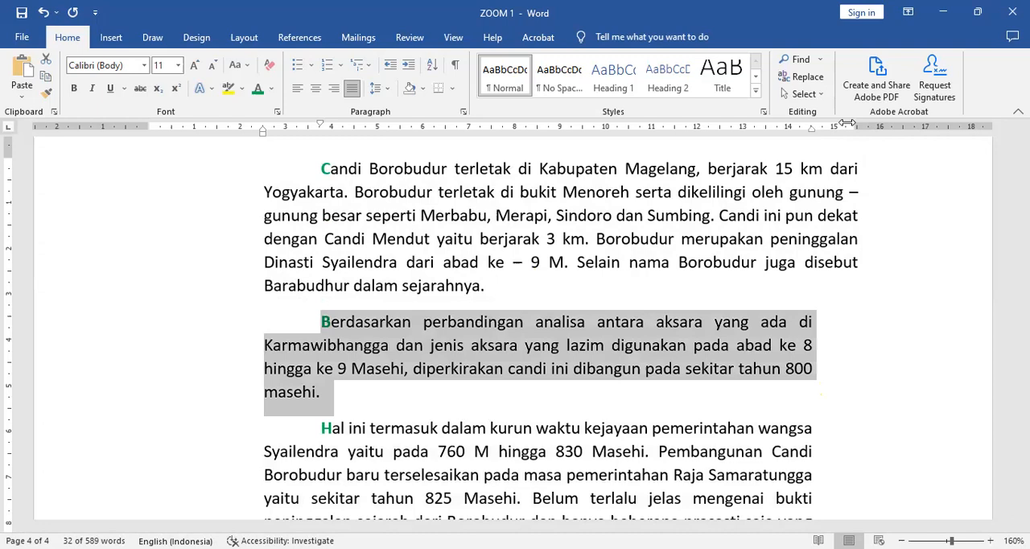
left_click_drag(851, 123, 811, 135)
left_click_drag(811, 135, 812, 134)
left_click_drag(154, 160, 149, 161)
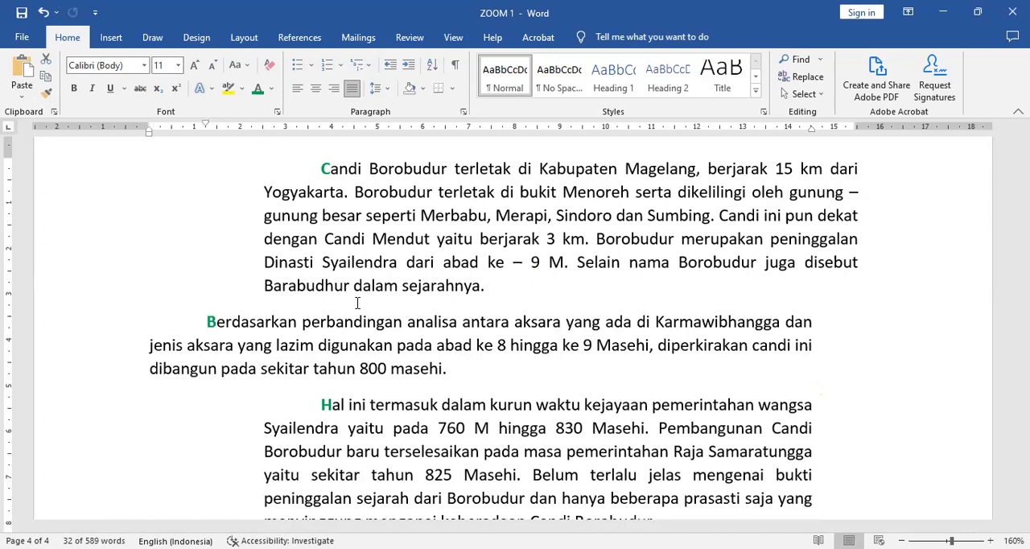
Set the line spacing of the second paragraph, "Berdasarkan perbandingan", to 1,0
triple_click(358, 303)
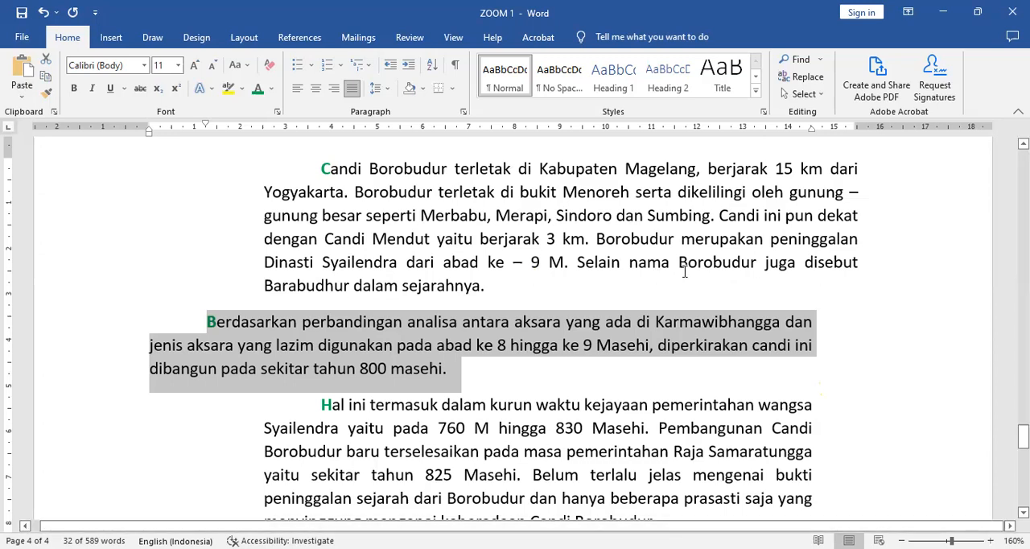
left_click(389, 90)
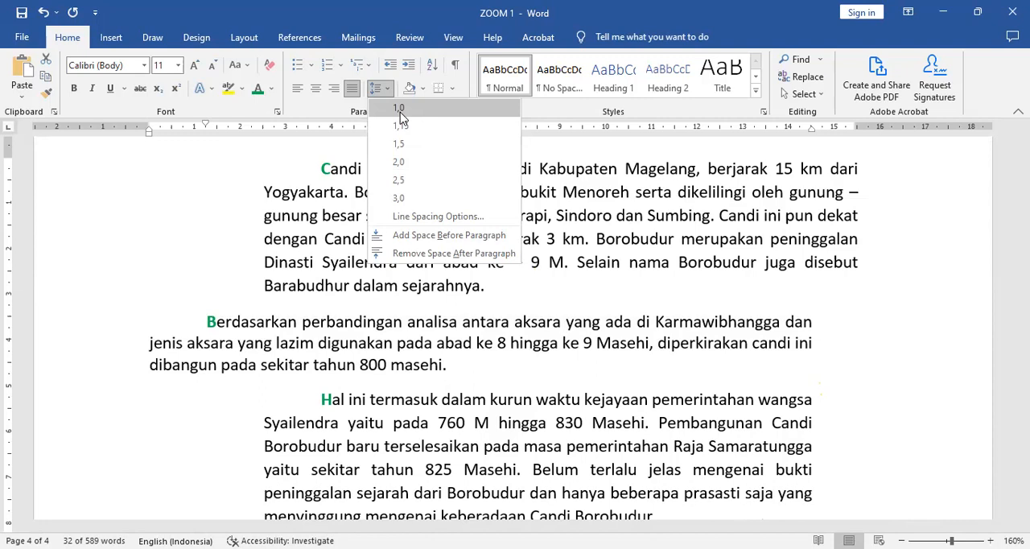
left_click(388, 90)
left_click(388, 91)
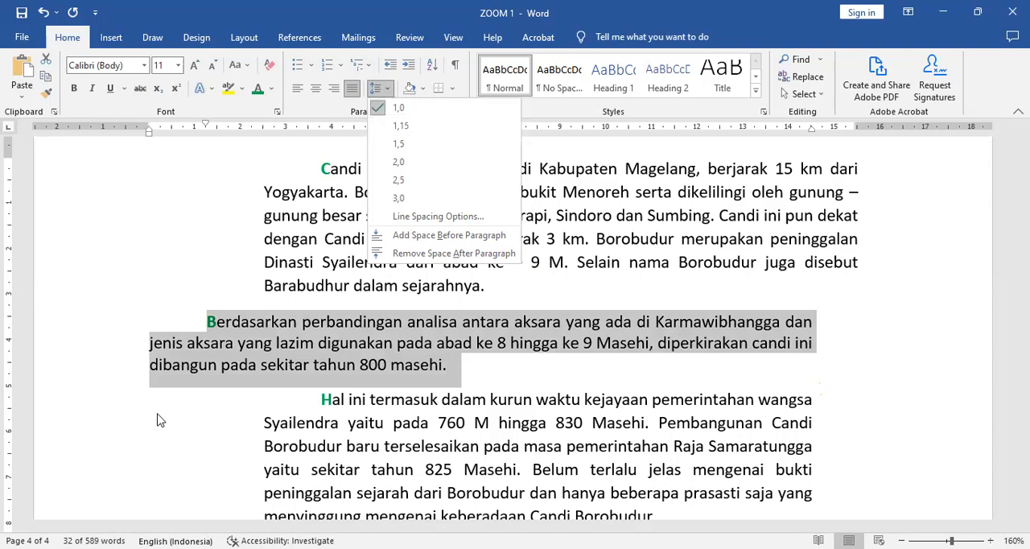
Set the line spacing of the first paragraph, "Candi Borobudur terletak", to 1,5
double_click(112, 210)
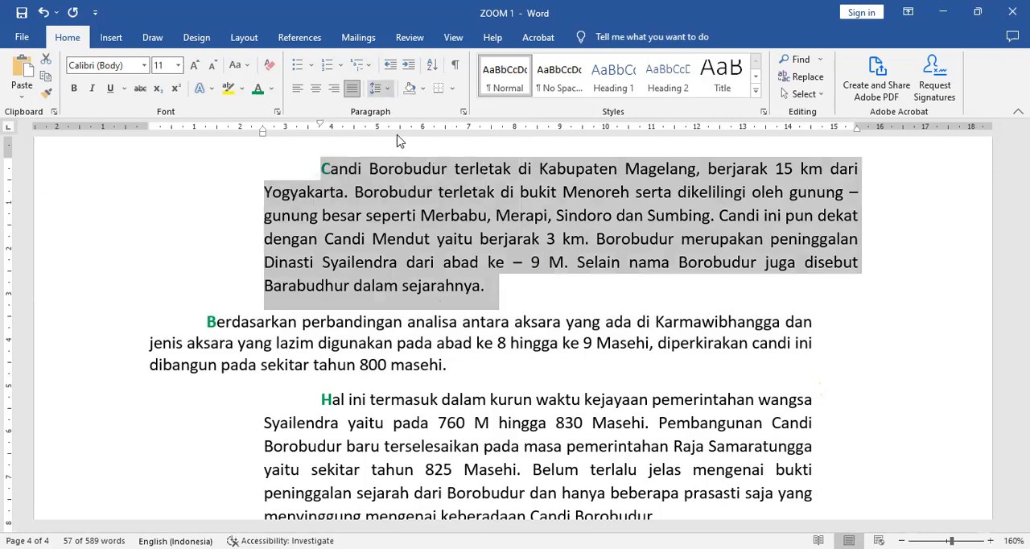
left_click(375, 88)
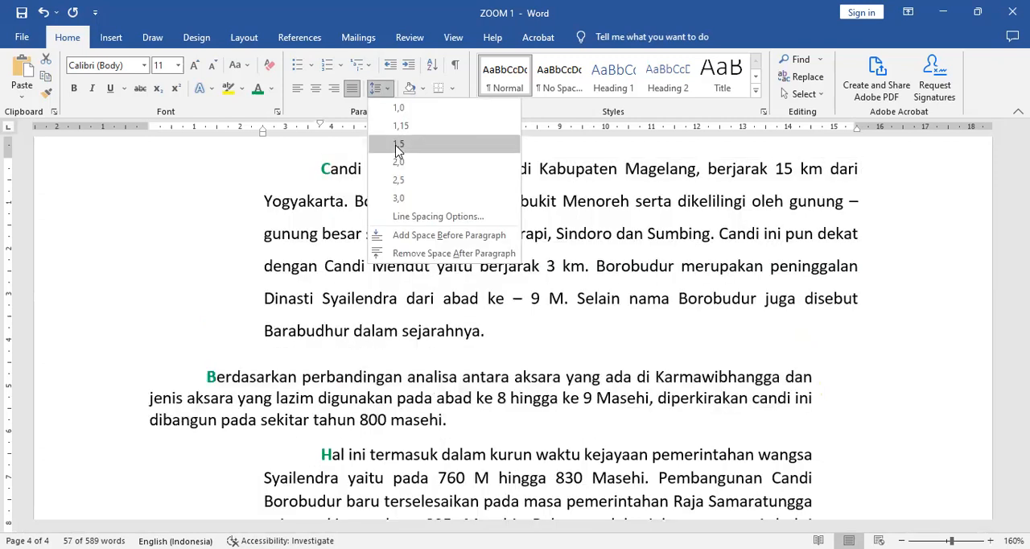
left_click(396, 148)
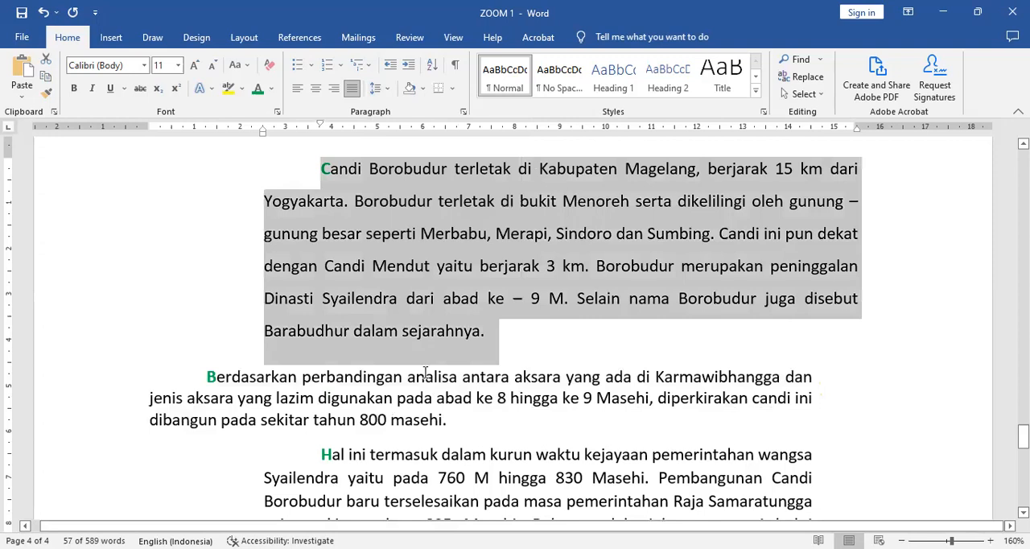
Set the line spacing of the third paragraph, "Hal ini termasuk", to 2,0 and clear the selection
scroll(241, 363, "down", 2)
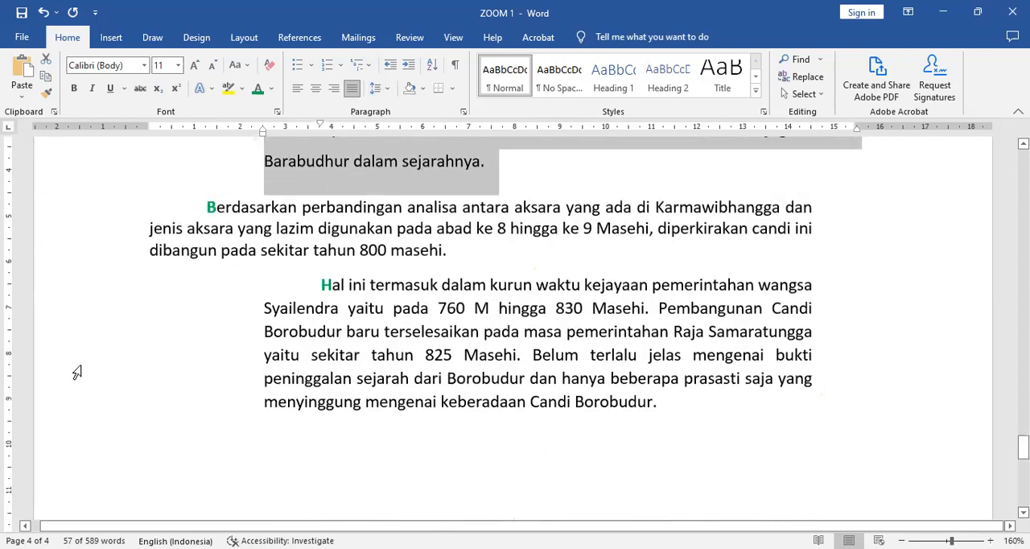
double_click(77, 371)
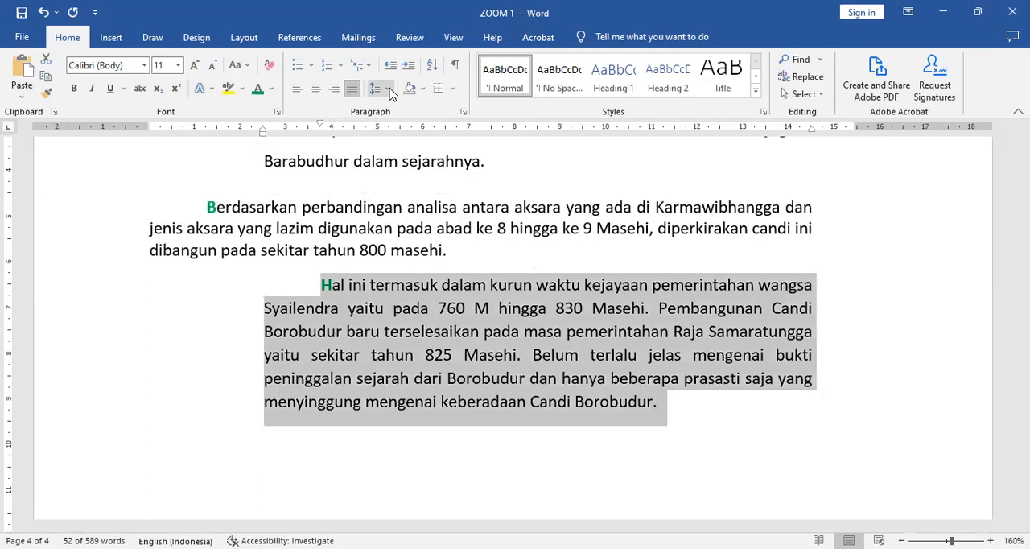
left_click(390, 90)
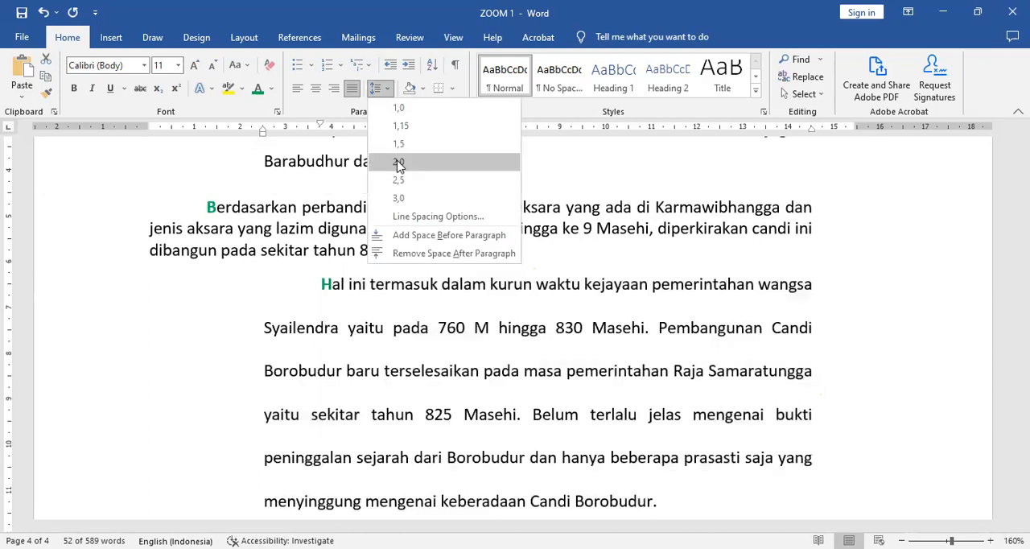
left_click(770, 252)
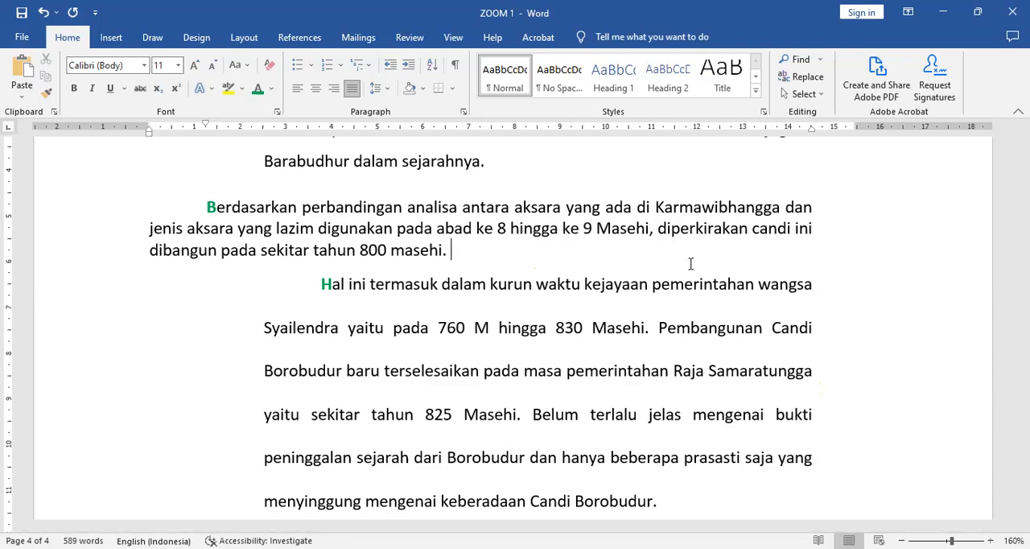
left_click(627, 273)
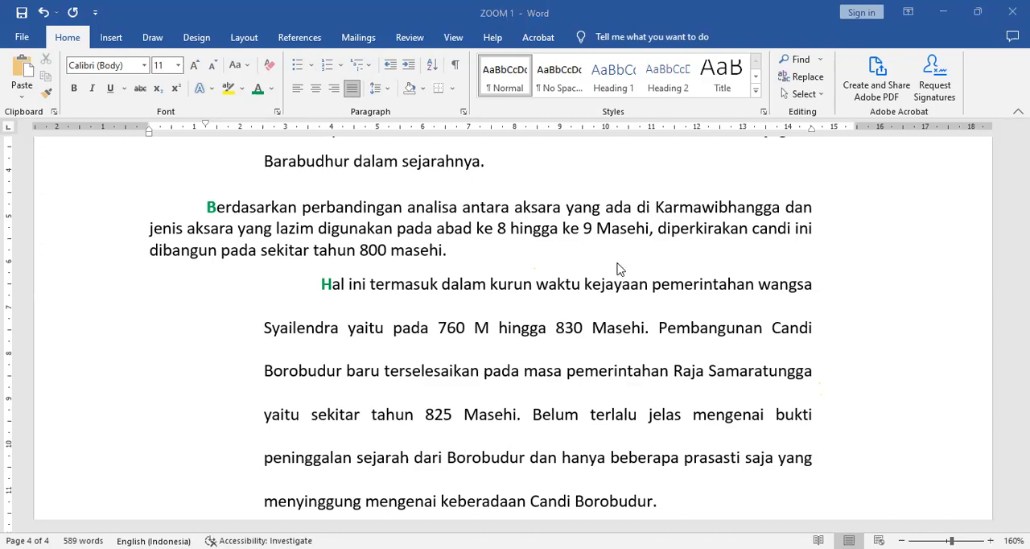
Make the letter "A" of "Ctrl + A" in item 1 of the keyboard shortcut list bold and red
scroll(621, 268, "up", 7)
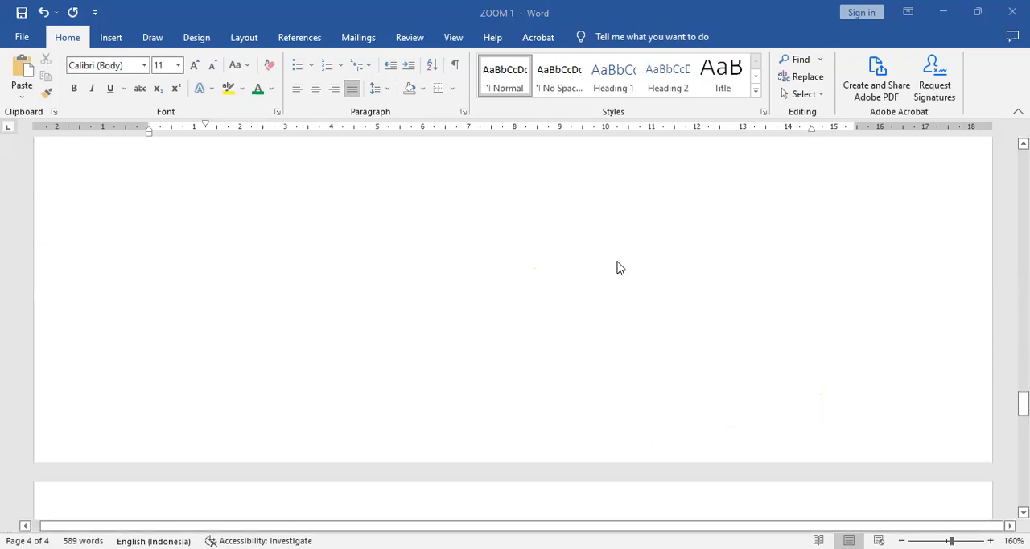
scroll(621, 268, "up", 10)
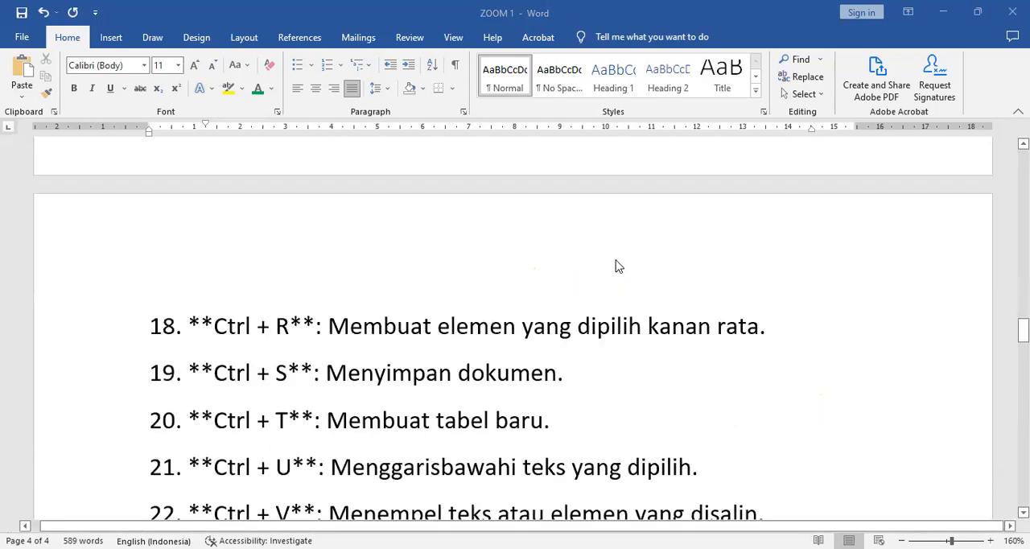
scroll(617, 266, "up", 10)
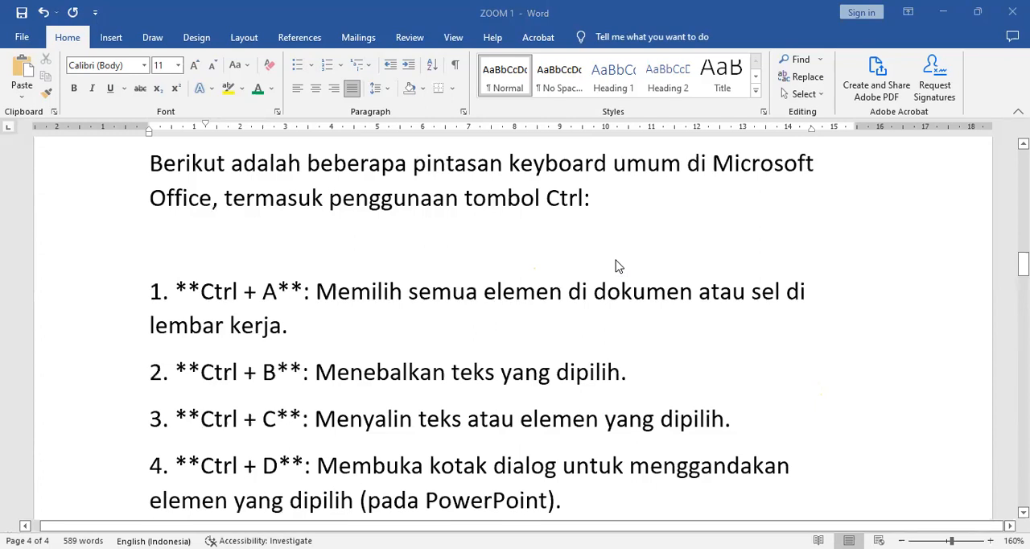
scroll(617, 266, "down", 1)
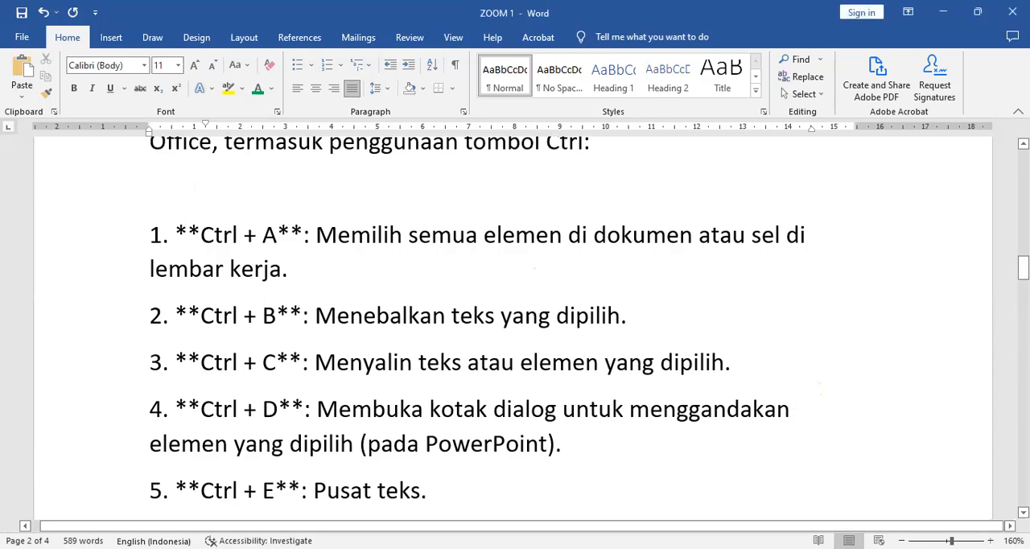
scroll(516, 322, "down", 1)
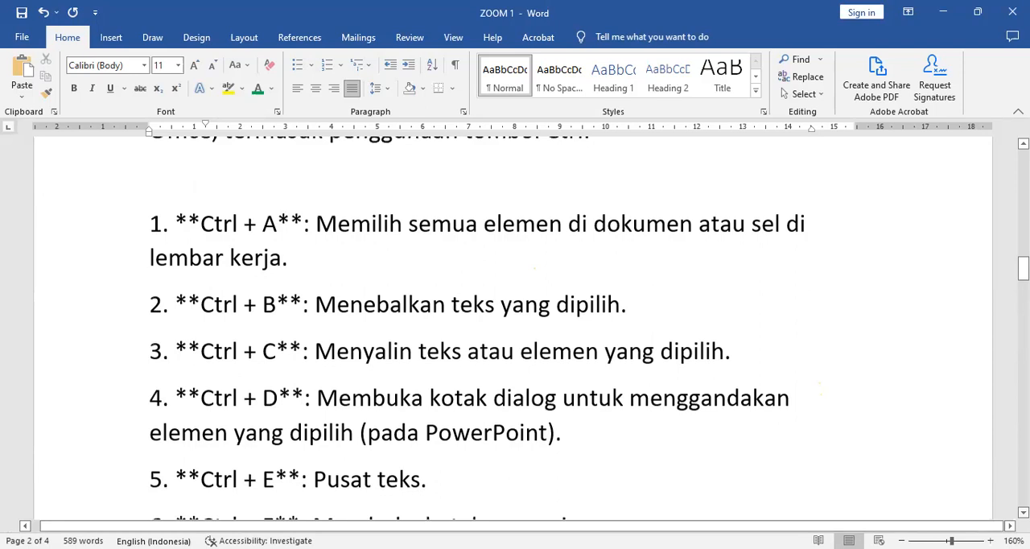
scroll(515, 322, "down", 1)
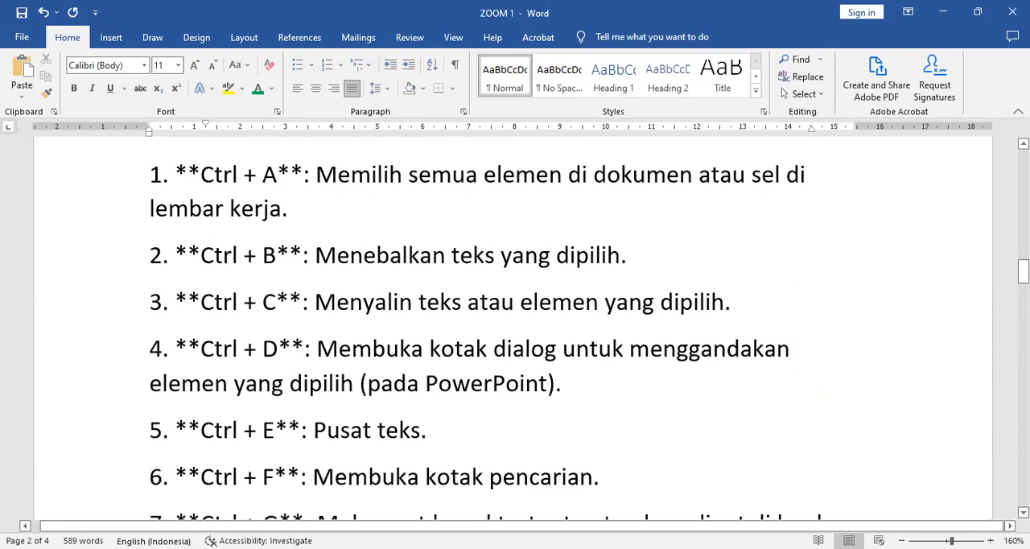
scroll(516, 322, "down", 1)
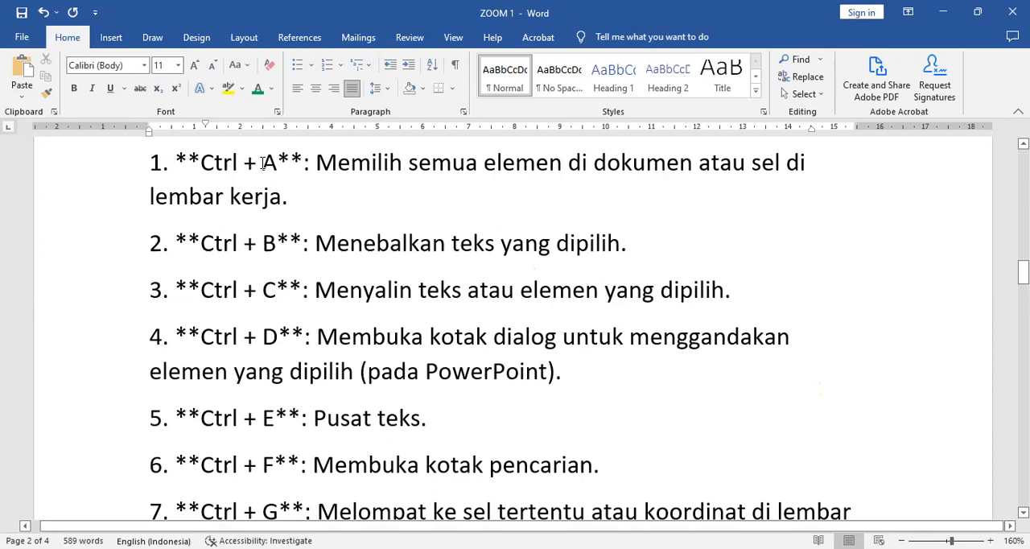
left_click_drag(265, 162, 278, 165)
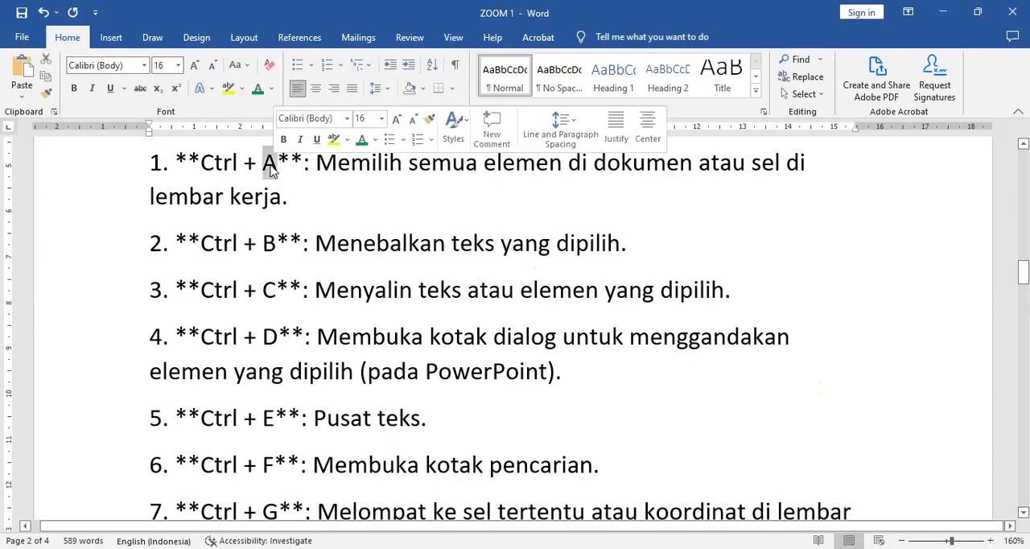
left_click(272, 88)
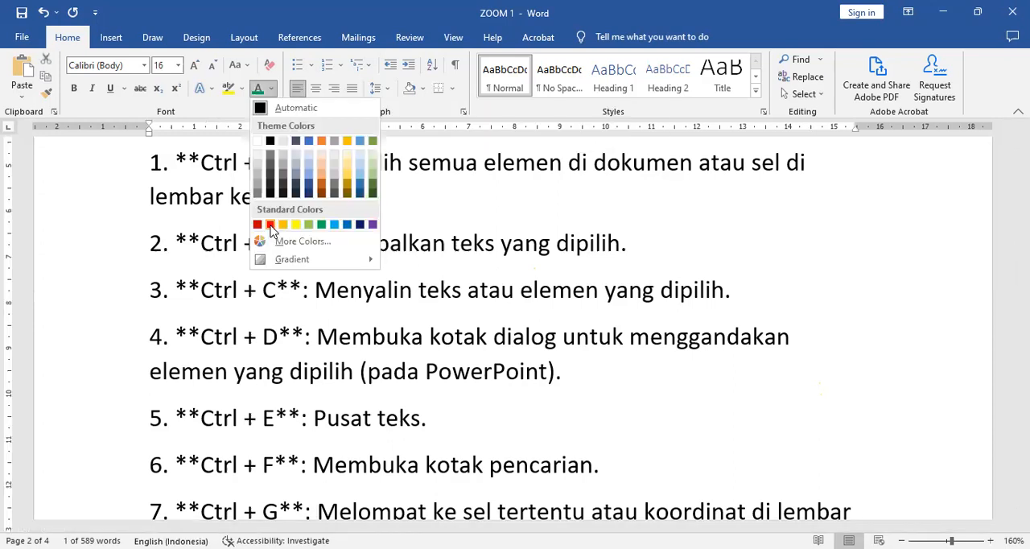
left_click(271, 226)
left_click(385, 221)
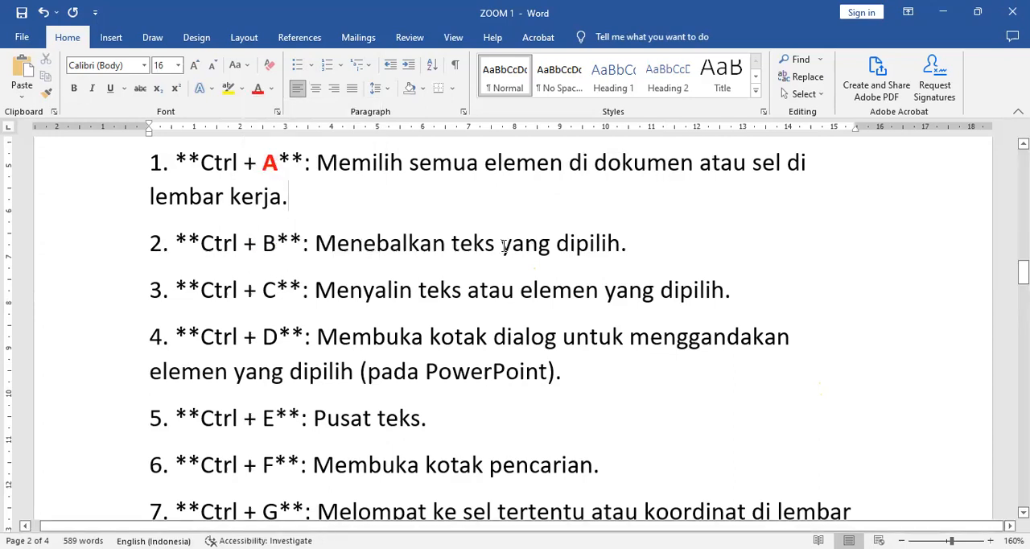
Make the letter "B" of "Ctrl + B" in item 2 of the keyboard shortcut list red and bold
double_click(275, 243)
left_click(258, 89)
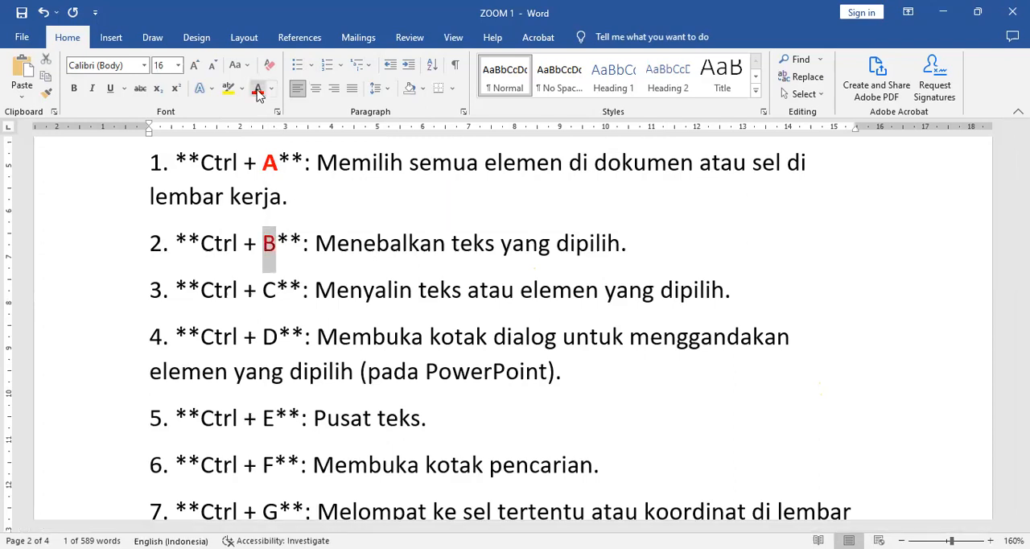
left_click(74, 89)
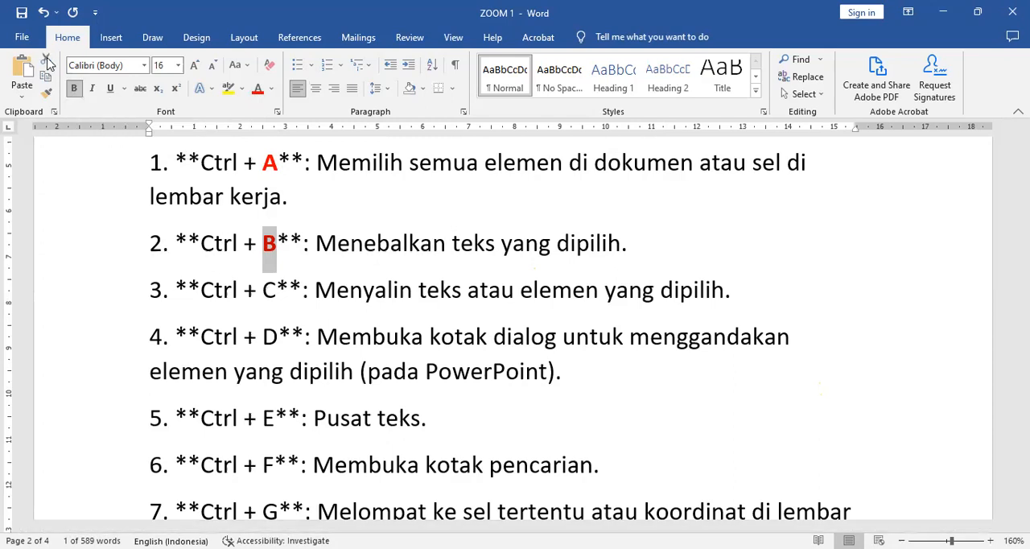
Copy the formatting of the letter "A" in item 1 onto the letter "C" of "Ctrl + C" in item 3 with Format Painter
double_click(271, 291)
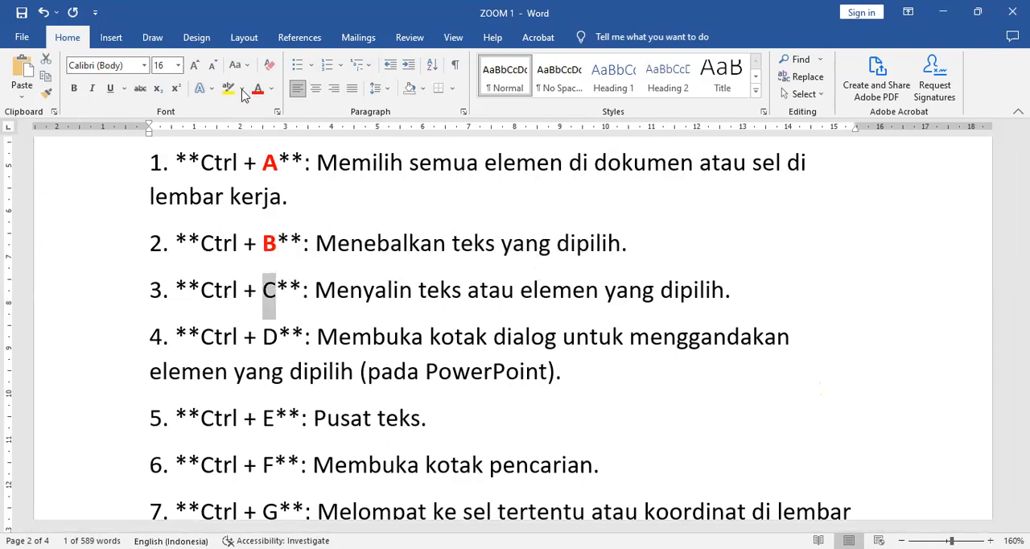
double_click(272, 164)
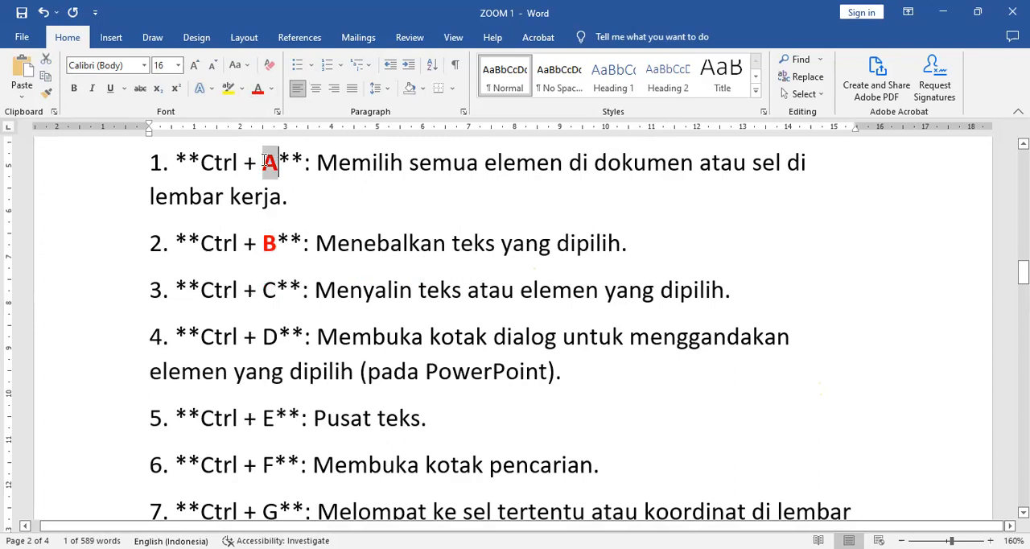
left_click(48, 96)
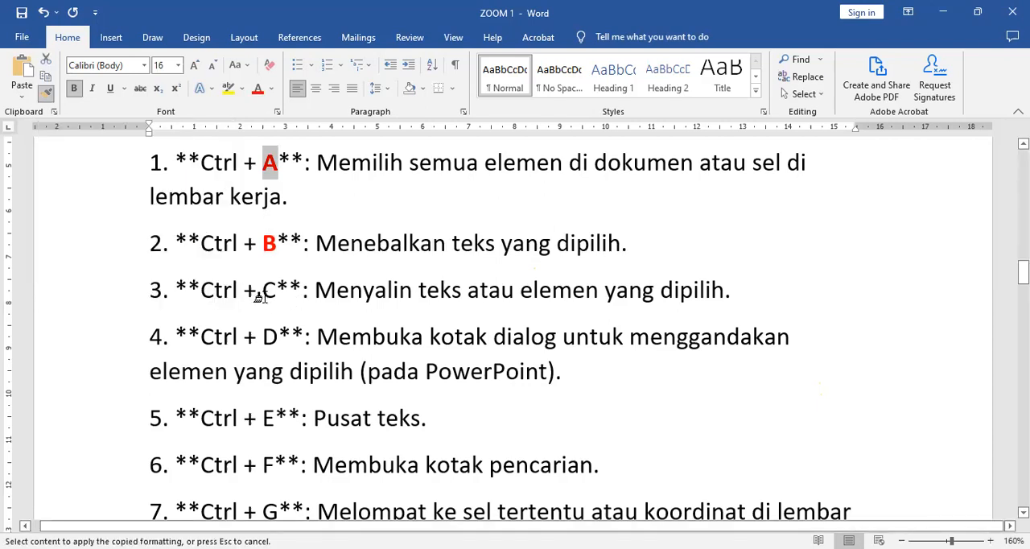
left_click_drag(262, 296, 276, 303)
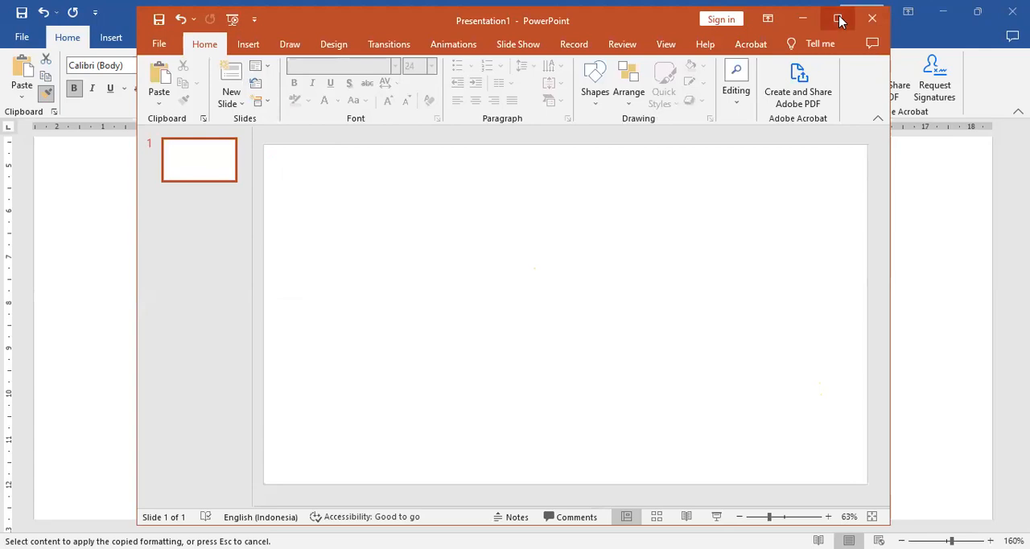
Switch to the blank PowerPoint presentation, maximize its window and open the gallery of shapes to insert
left_click(839, 20)
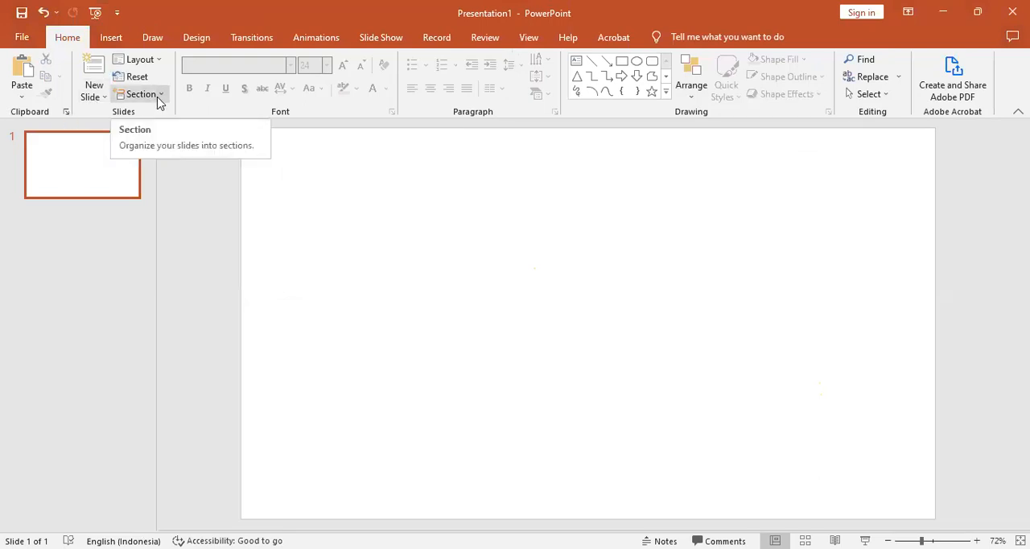
left_click(120, 42)
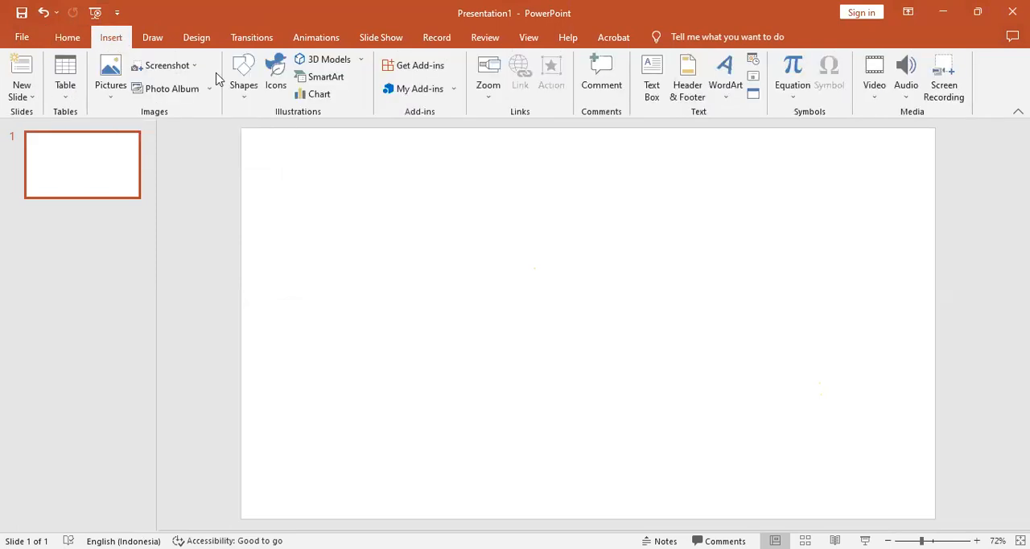
left_click(236, 79)
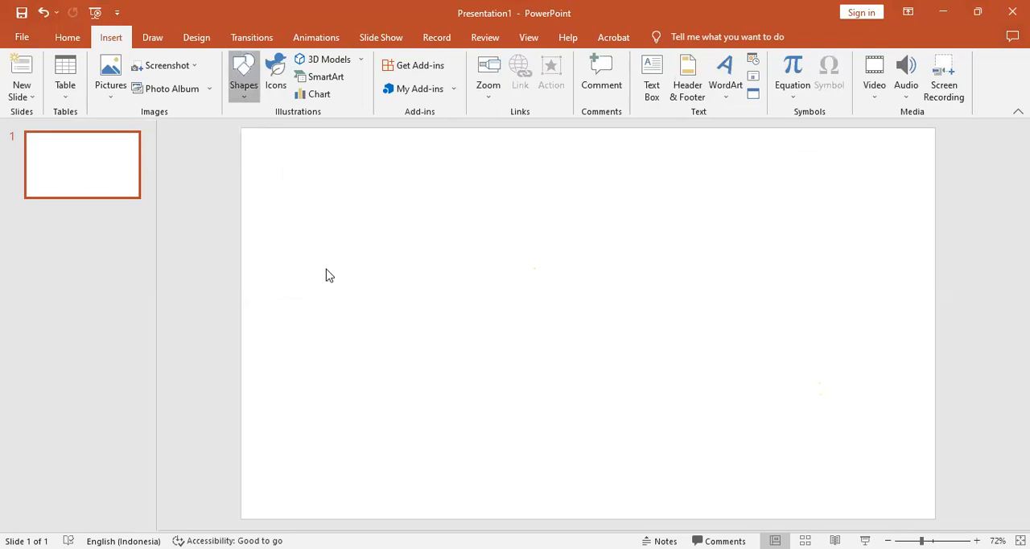
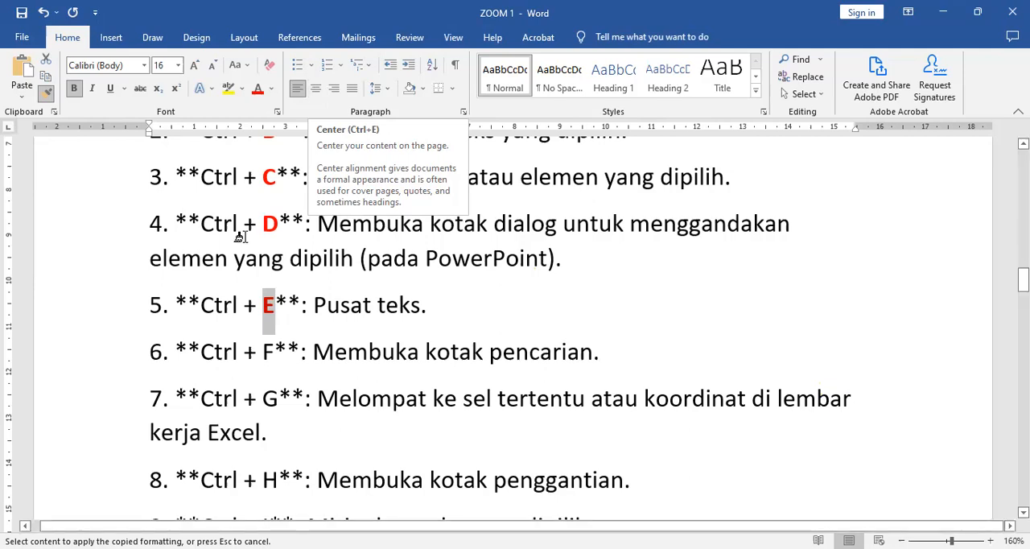
Apply the copied red bold formatting to the letter "F" of "Ctrl + F" in item 6 and deselect it
left_click_drag(264, 351, 275, 354)
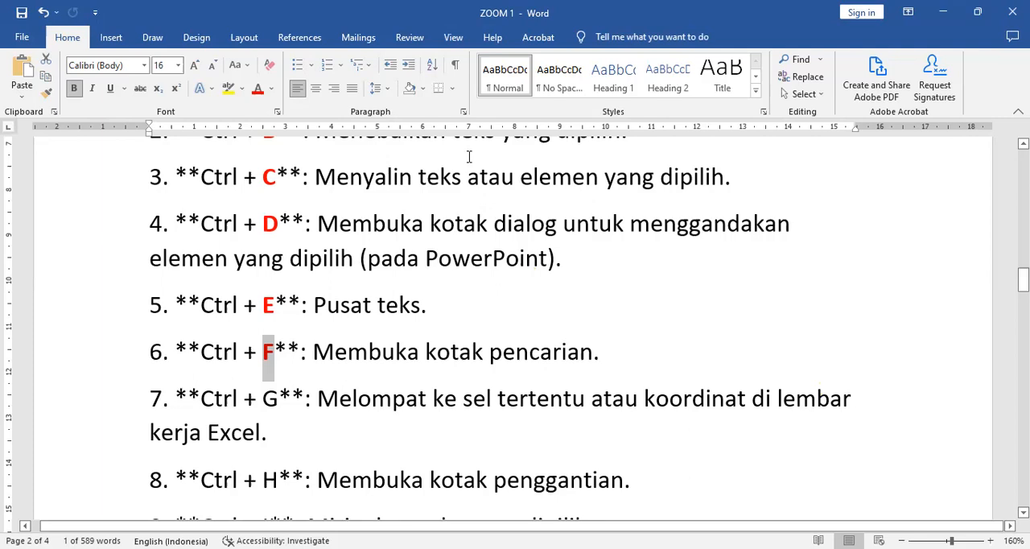
scroll(405, 161, "up", 1)
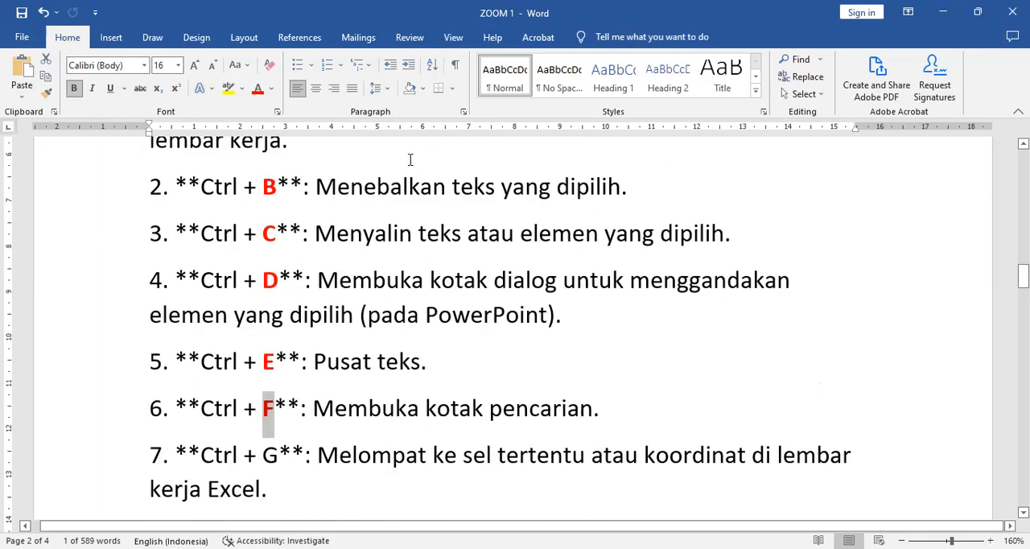
left_click(291, 147)
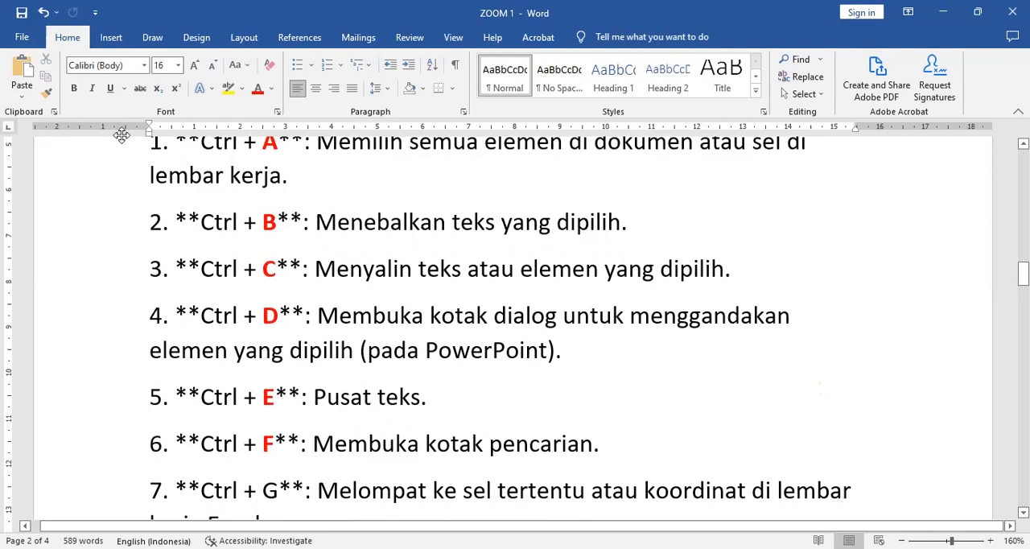
Search the document for "teks", look through the highlighted matches and close the search pane
key("ctrl+f")
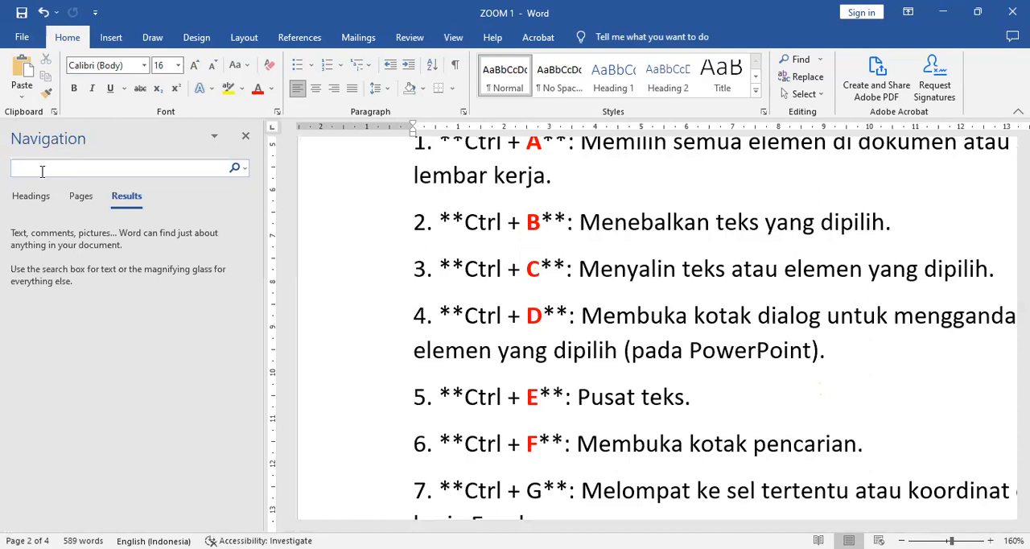
type("teks")
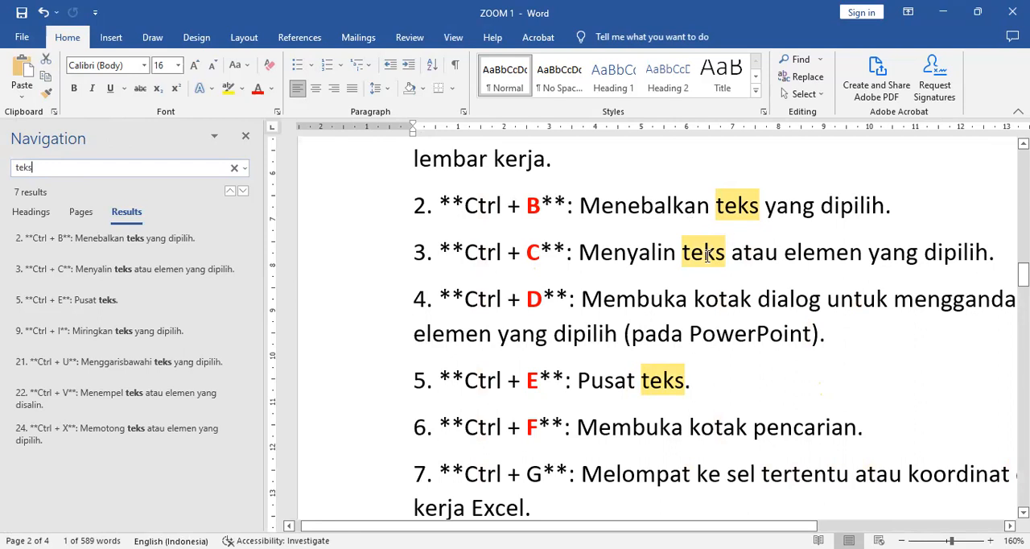
scroll(708, 316, "down", 3)
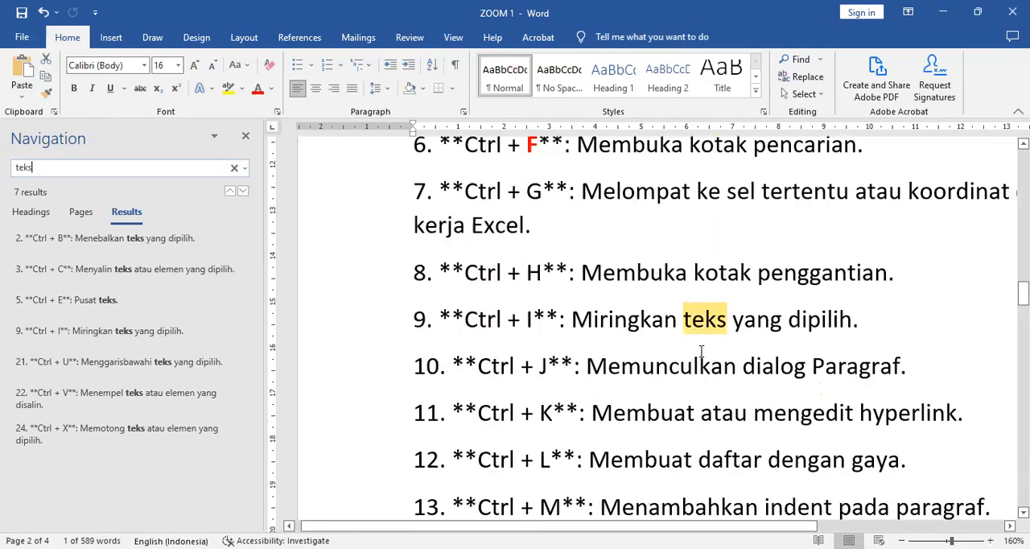
scroll(356, 246, "up", 3)
left_click(246, 139)
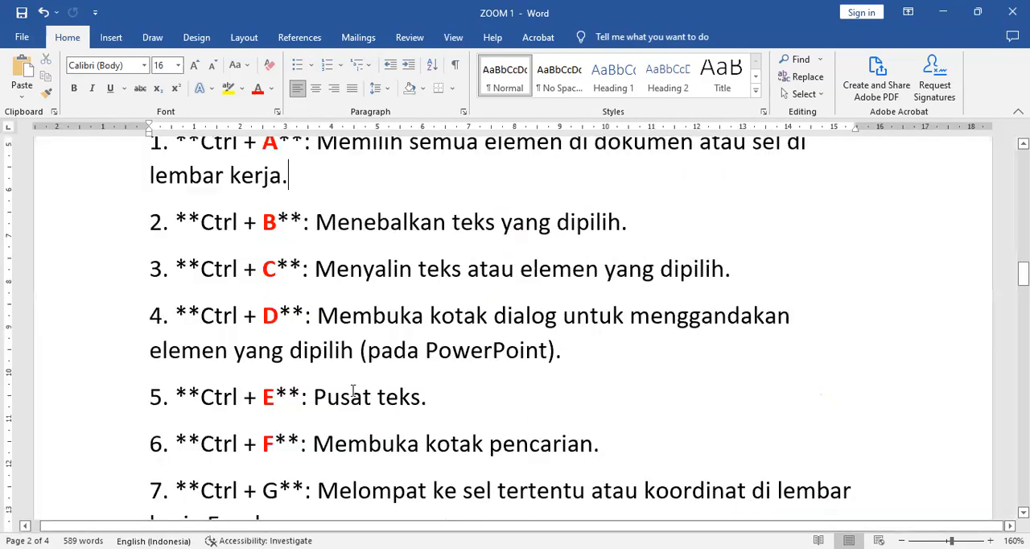
scroll(355, 386, "down", 1)
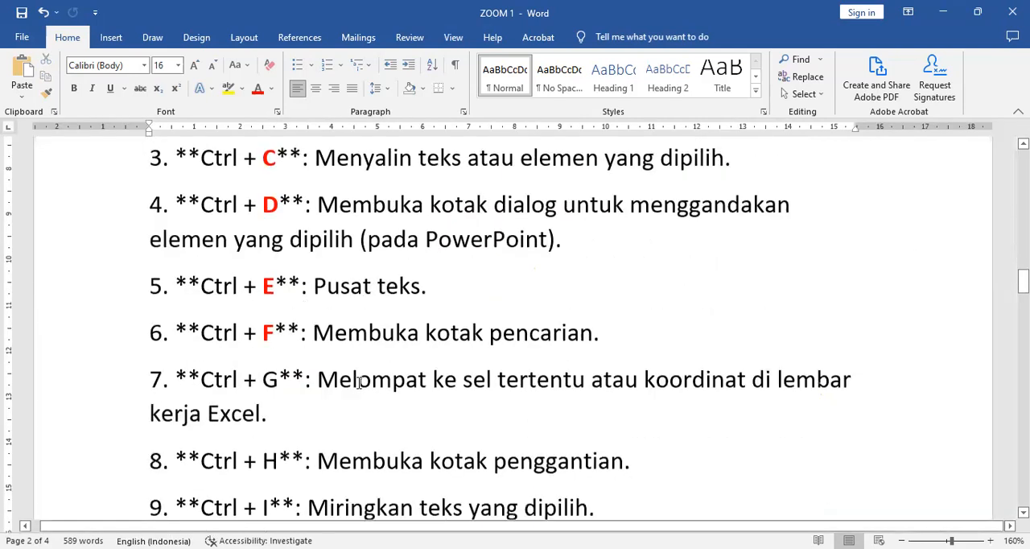
scroll(359, 382, "down", 1)
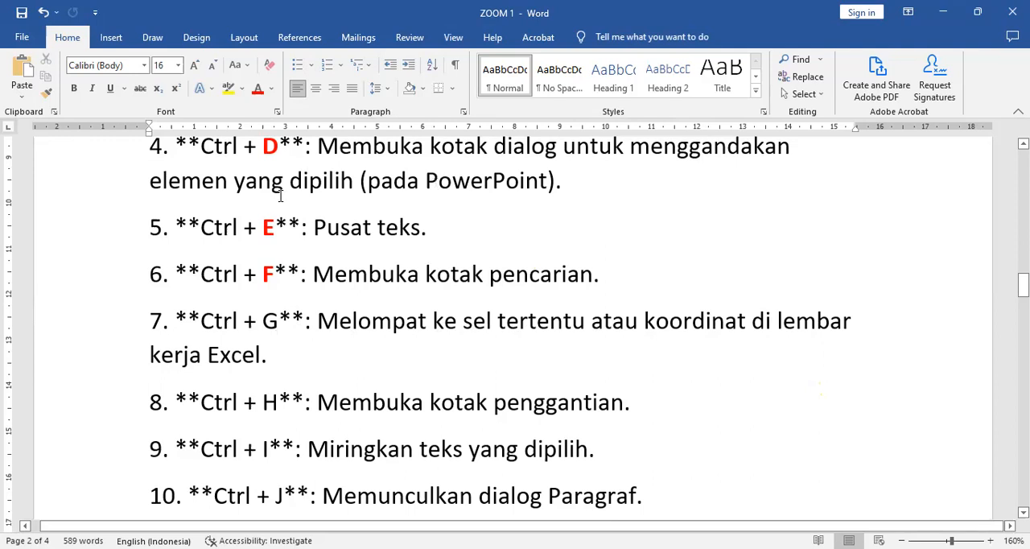
left_click_drag(244, 322, 278, 322)
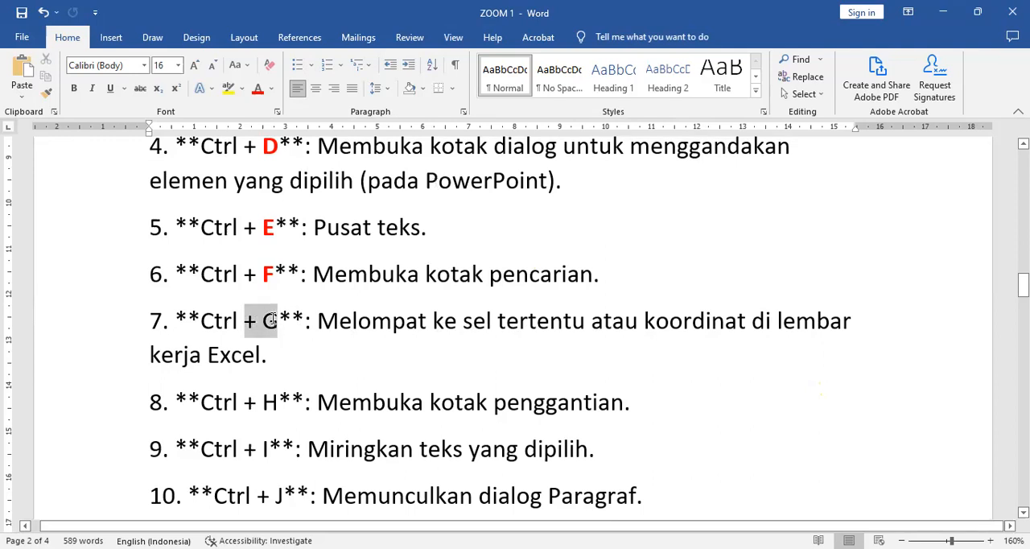
left_click(354, 358)
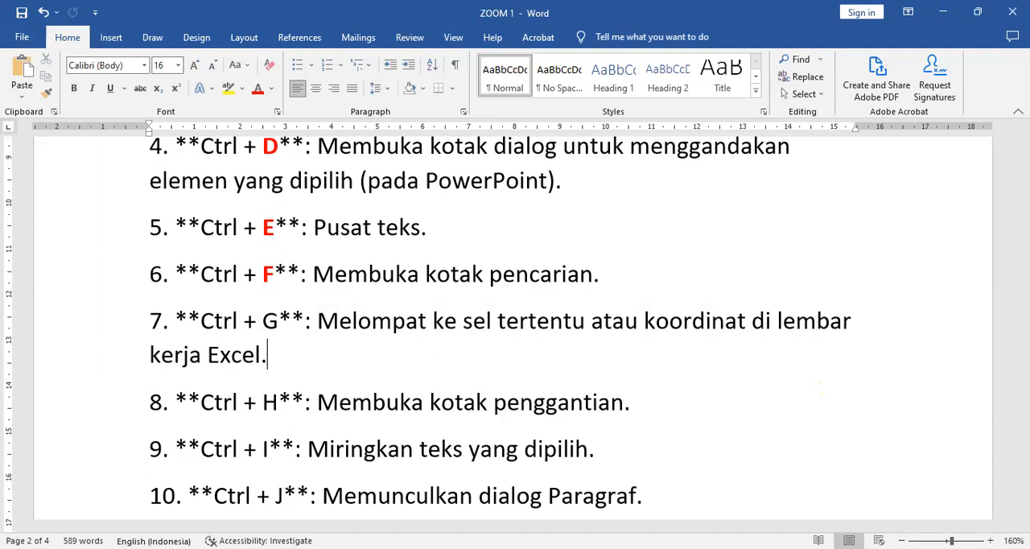
Switch to the blank Excel workbook and jump to cell O1 with Go To
key("alt+Tab")
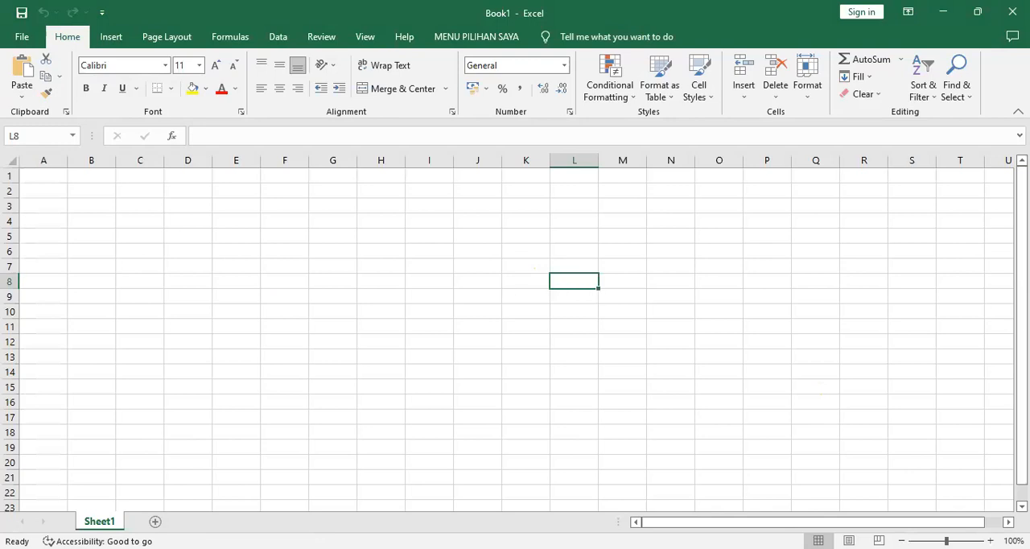
key("ctrl+g")
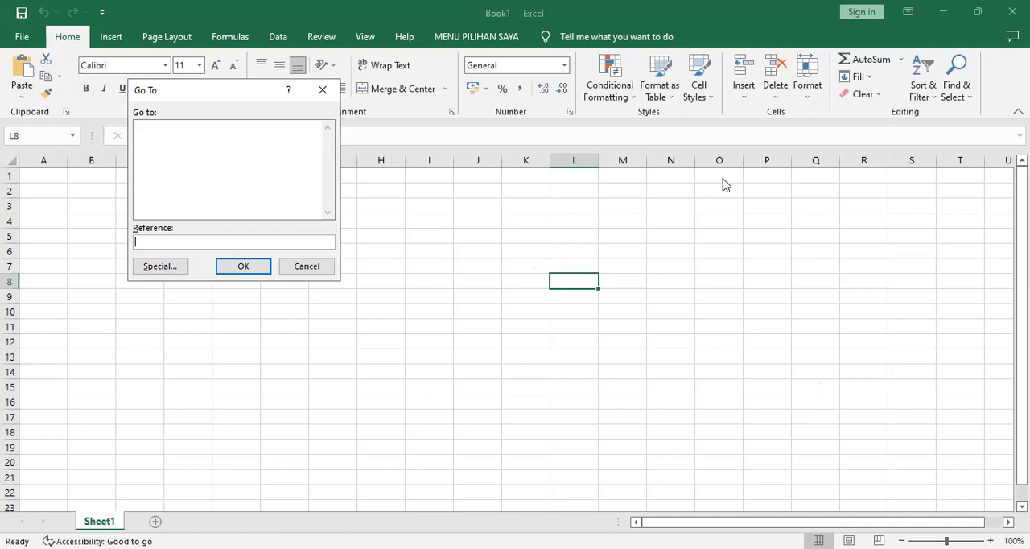
type("o1")
left_click(244, 266)
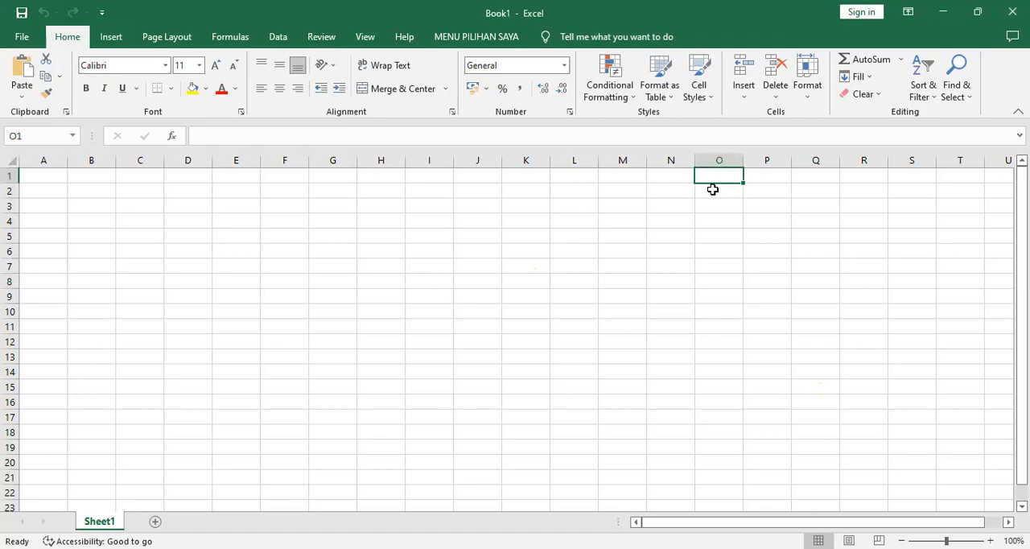
key("ctrl+g")
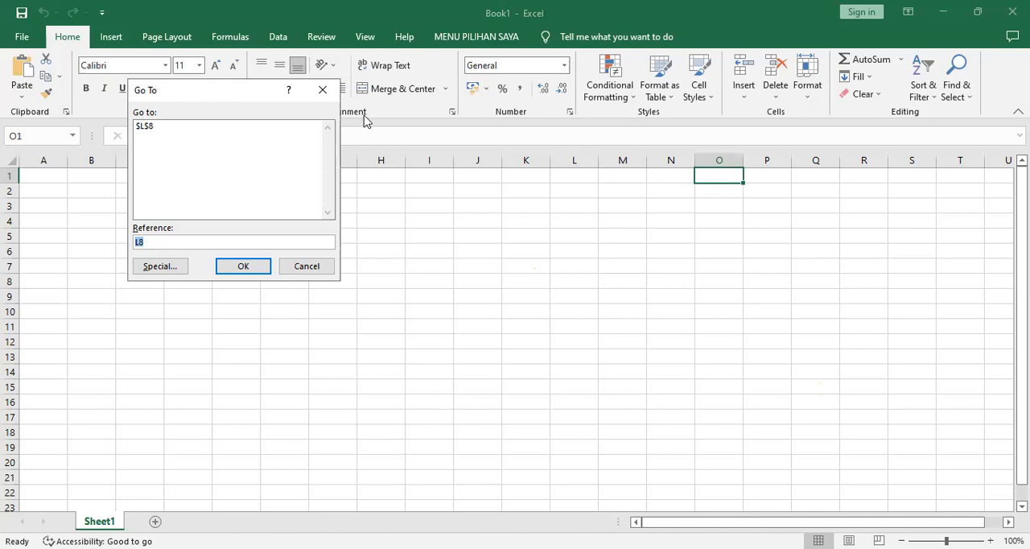
left_click(321, 272)
left_click(553, 223)
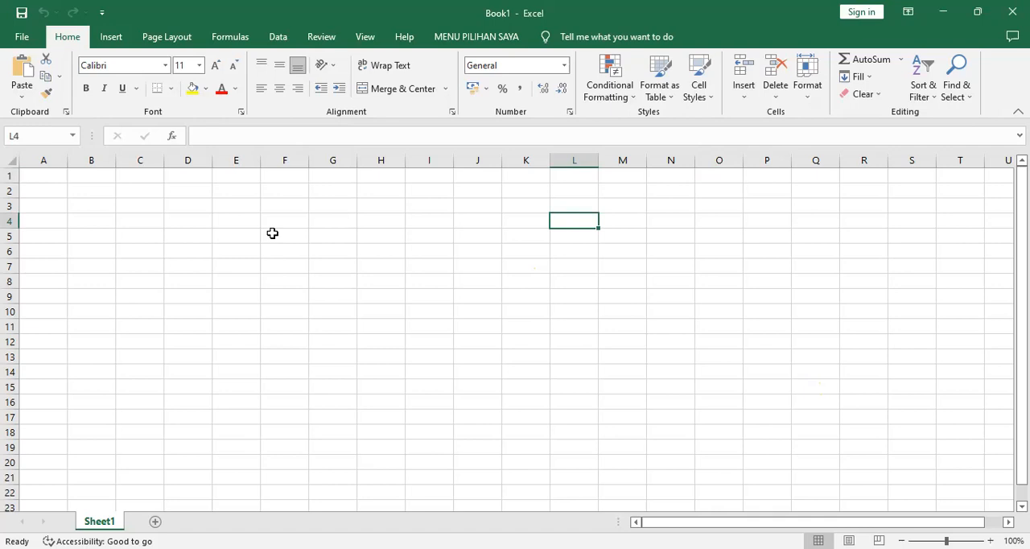
Move the cell selection along row 1 from A1 through B1 to U1
left_click(50, 177)
key("Tab")
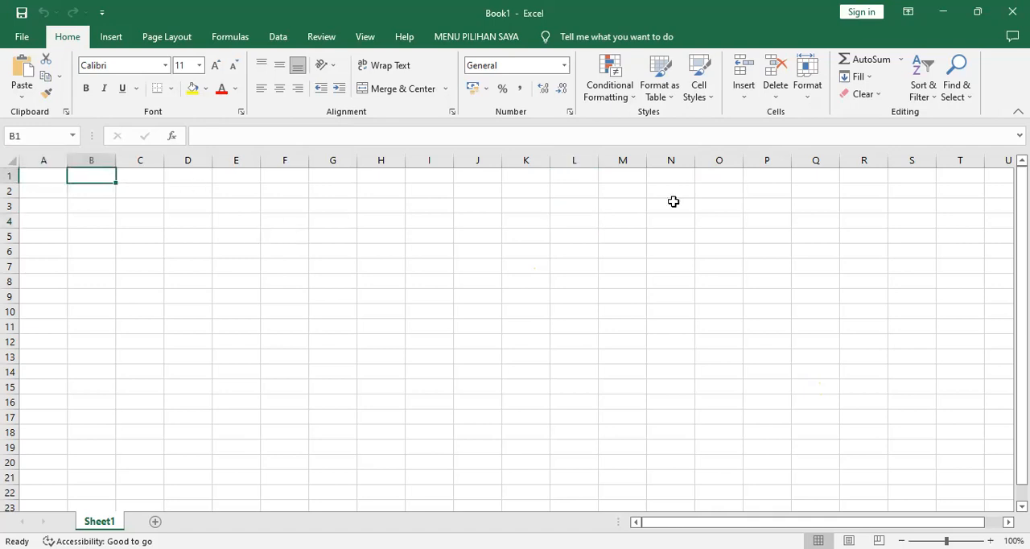
left_click(993, 175)
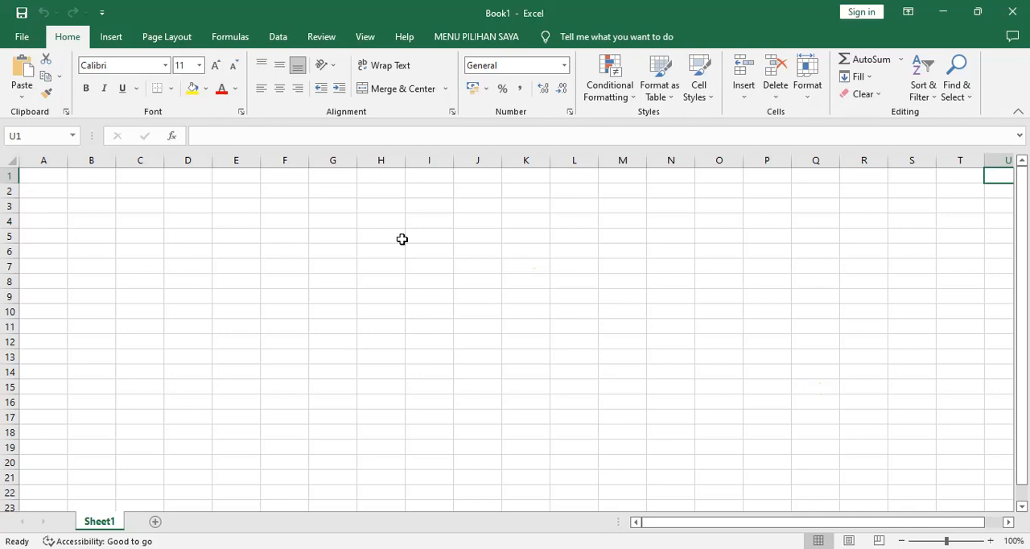
Jump to the distant cell SH1000 with Go To
key("ctrl+g")
type("sh")
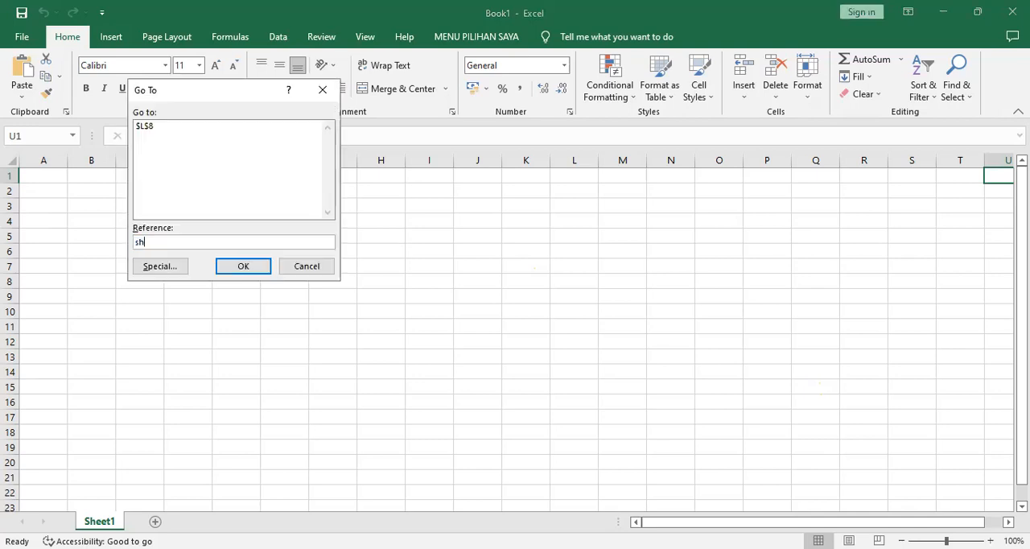
type("1000")
key("Return")
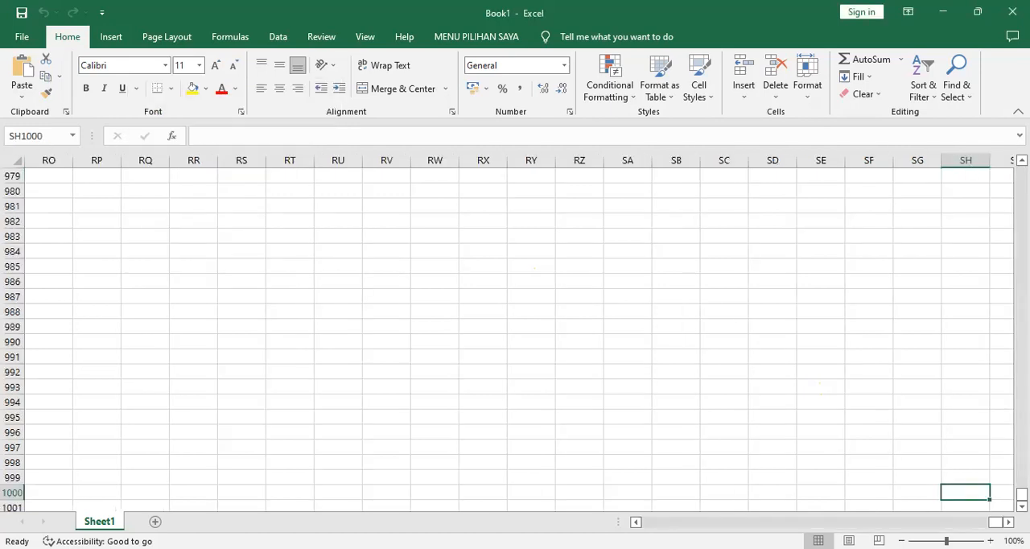
Look over the empty rows and columns around and beyond cell SH1000
scroll(516, 334, "down", 2)
scroll(515, 338, "down", 2)
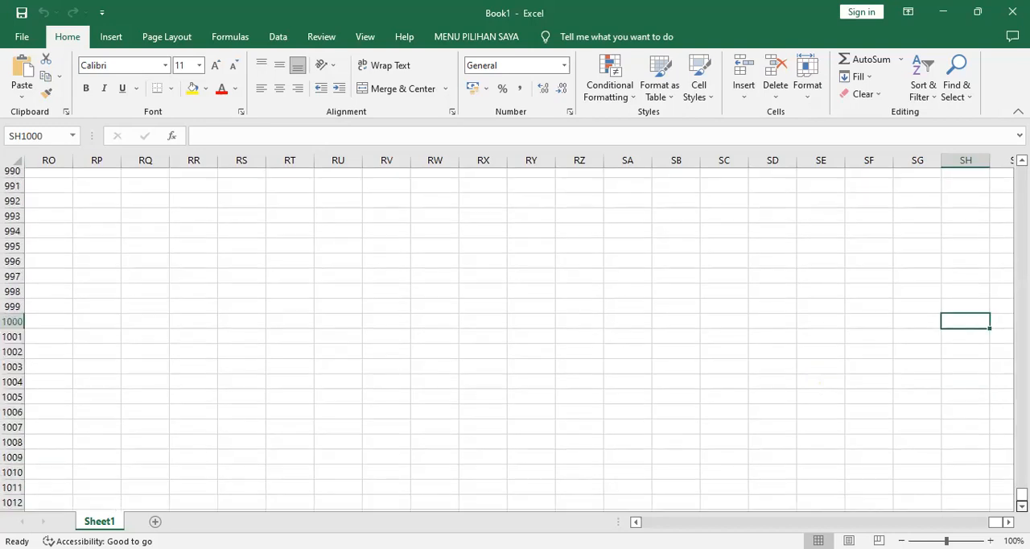
scroll(515, 338, "down", 1)
scroll(515, 338, "right", 1)
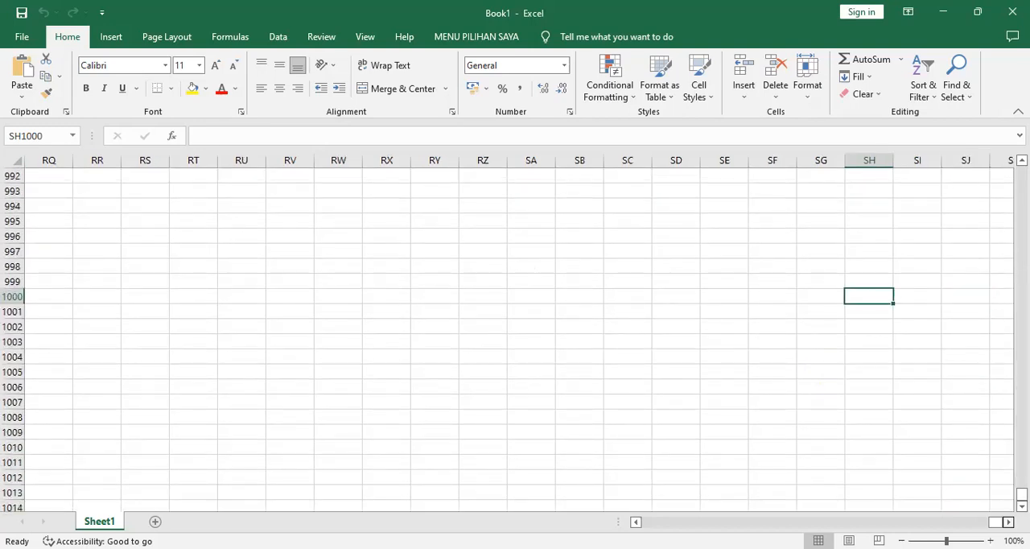
scroll(515, 338, "right", 5)
scroll(516, 339, "right", 2)
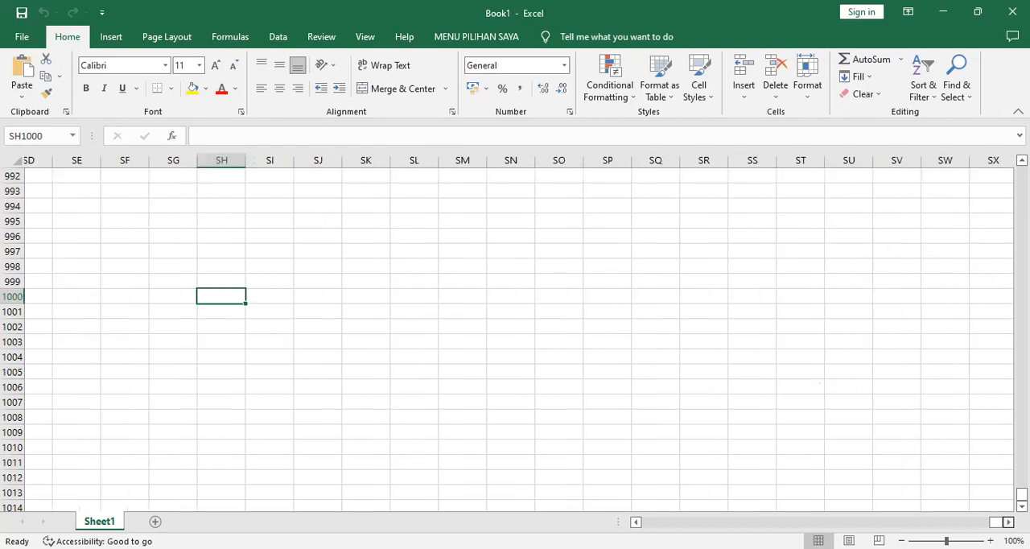
scroll(515, 338, "right", 2)
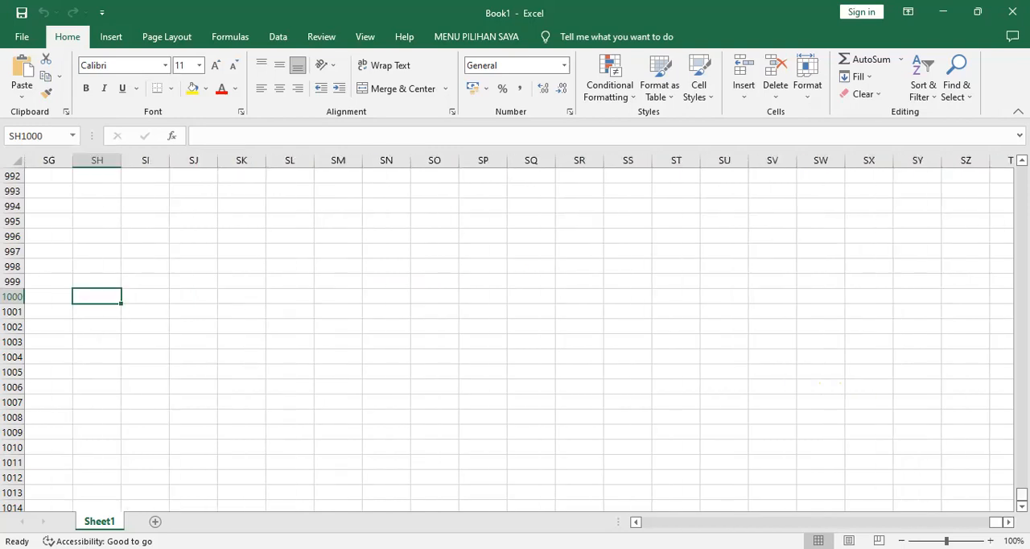
scroll(305, 360, "down", 1)
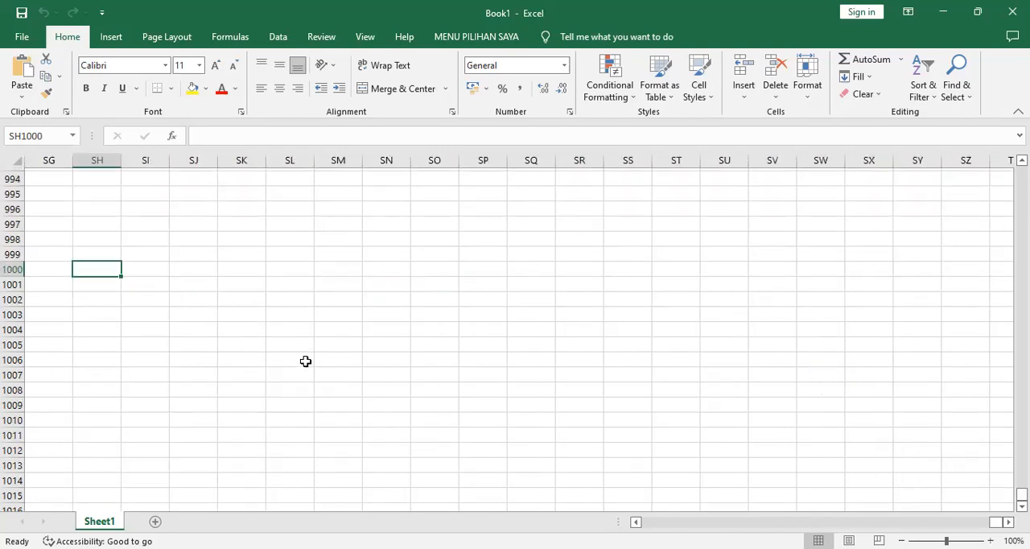
scroll(304, 359, "down", 2)
Enter 1 in SH1000 and 2 in SH1001, then autofill the number series down to SH1012
type("1")
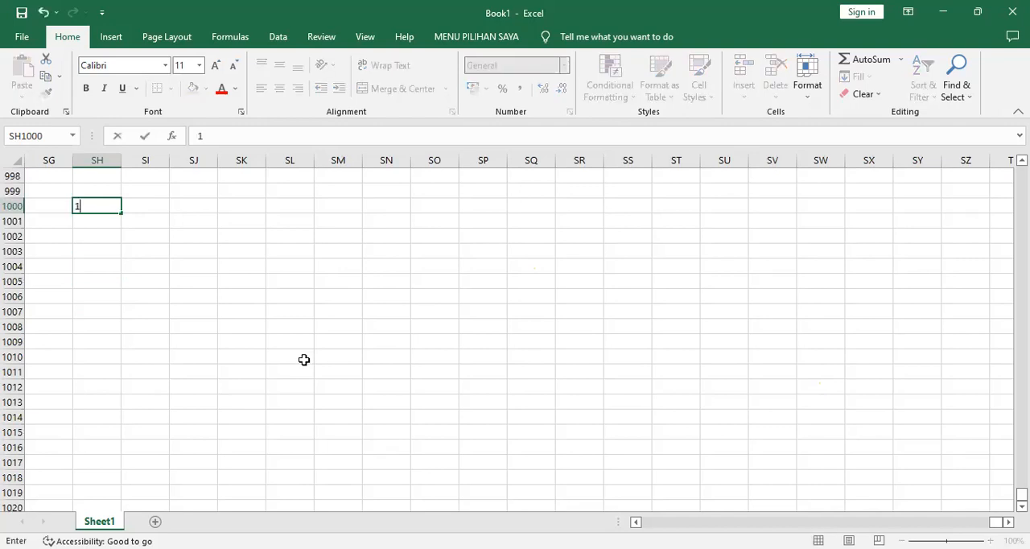
key("Return")
type("2")
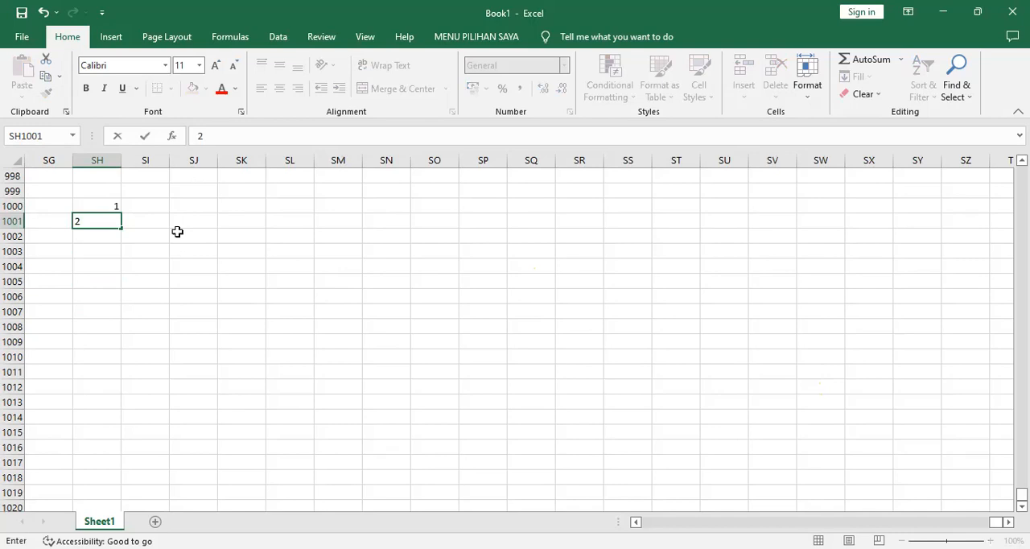
key("Return")
key("Up")
key("Up")
left_click_drag(105, 206, 110, 221)
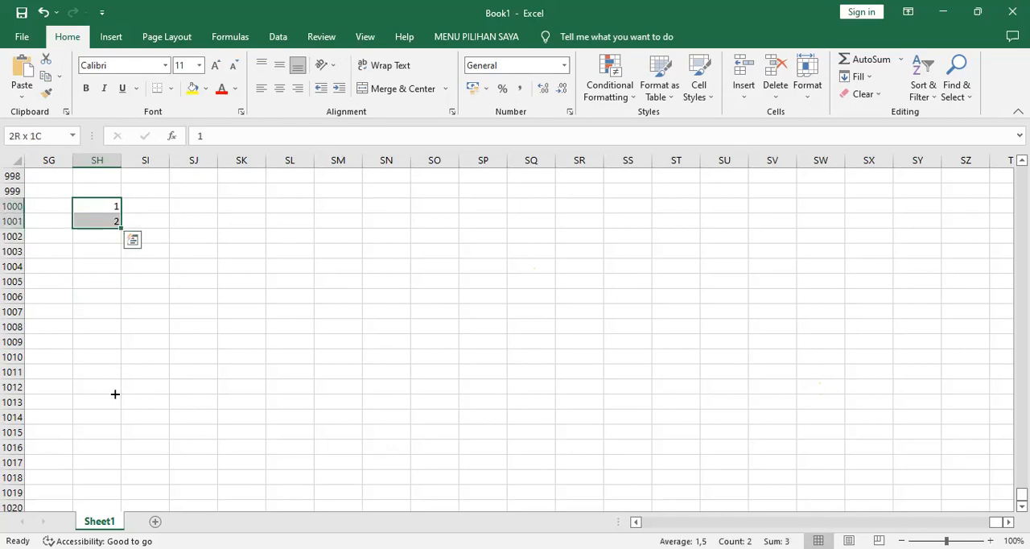
Enter "jan" in SI1000 and autofill the month names down to SI1012 beside the number series
left_click(159, 206)
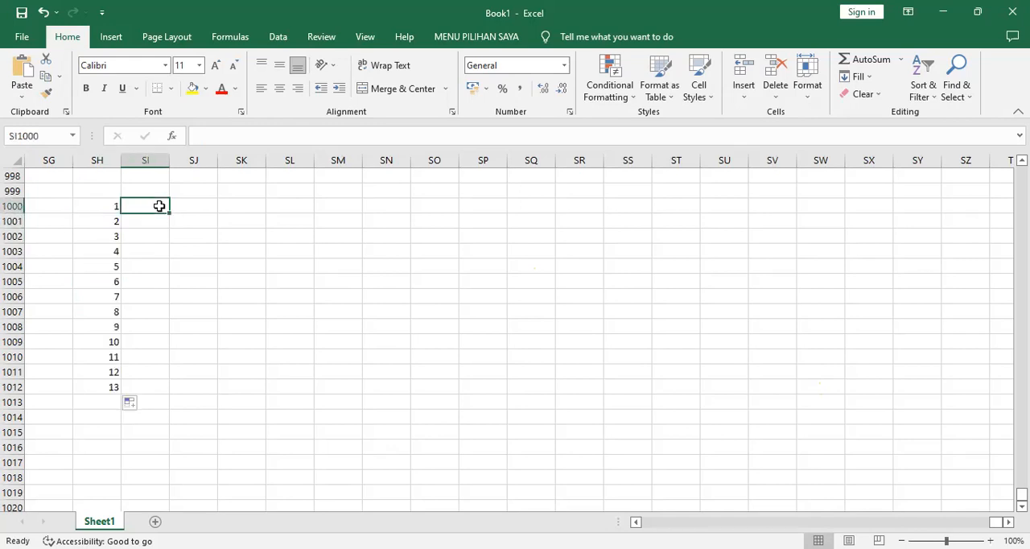
type("jan")
key("Return")
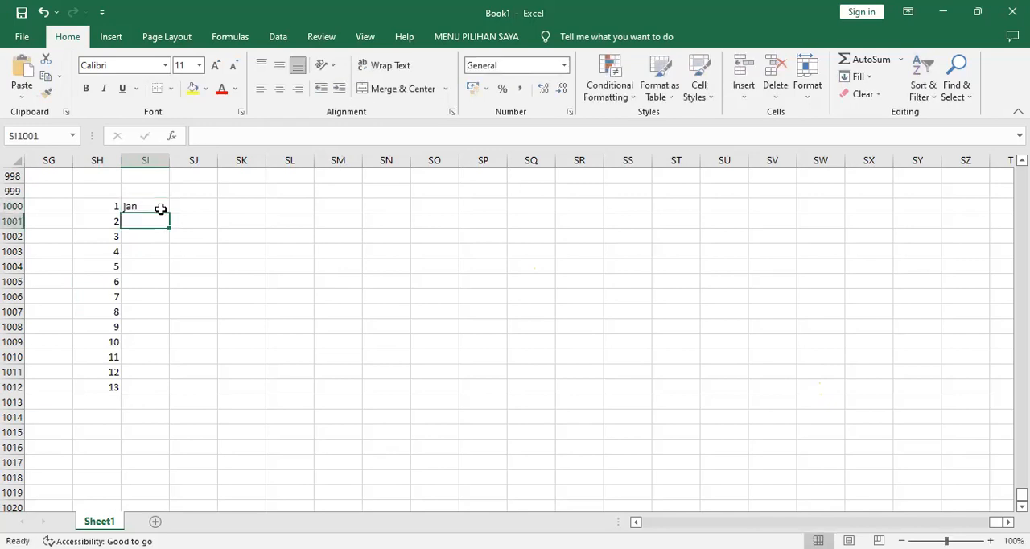
left_click(161, 209)
left_click_drag(168, 213, 170, 395)
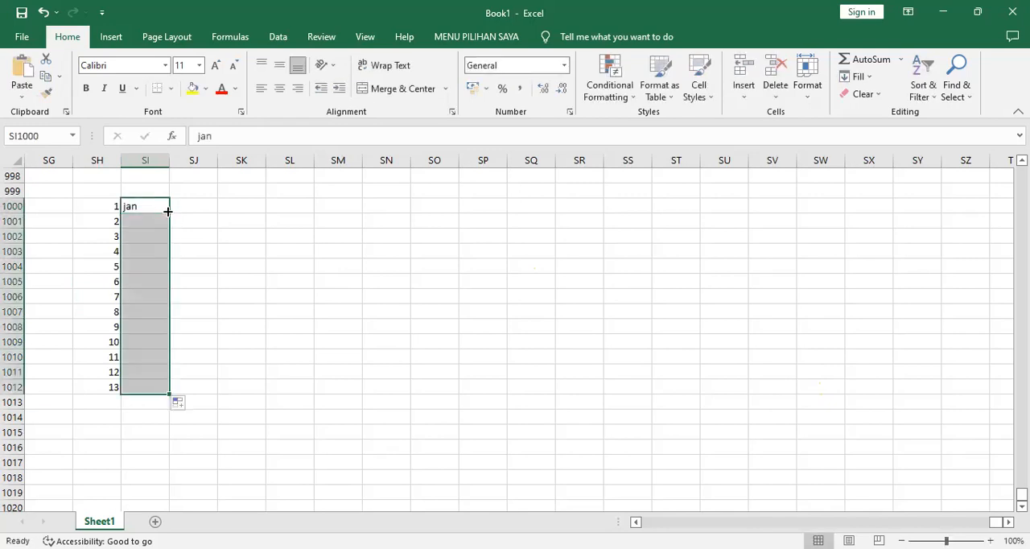
left_click(265, 270)
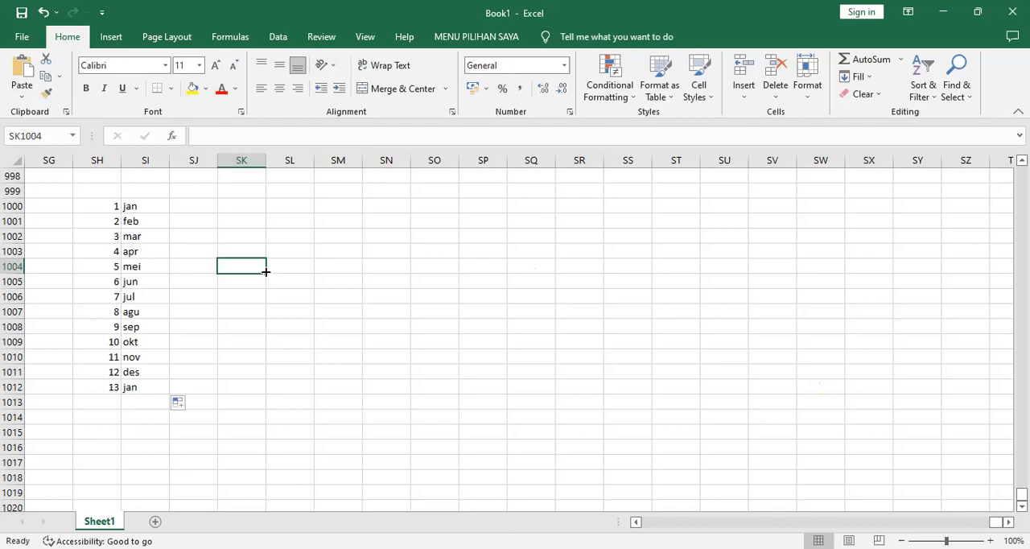
Jump back to cell A1 from the filled area, and repeat the jump from two other cells
key("ctrl+Home")
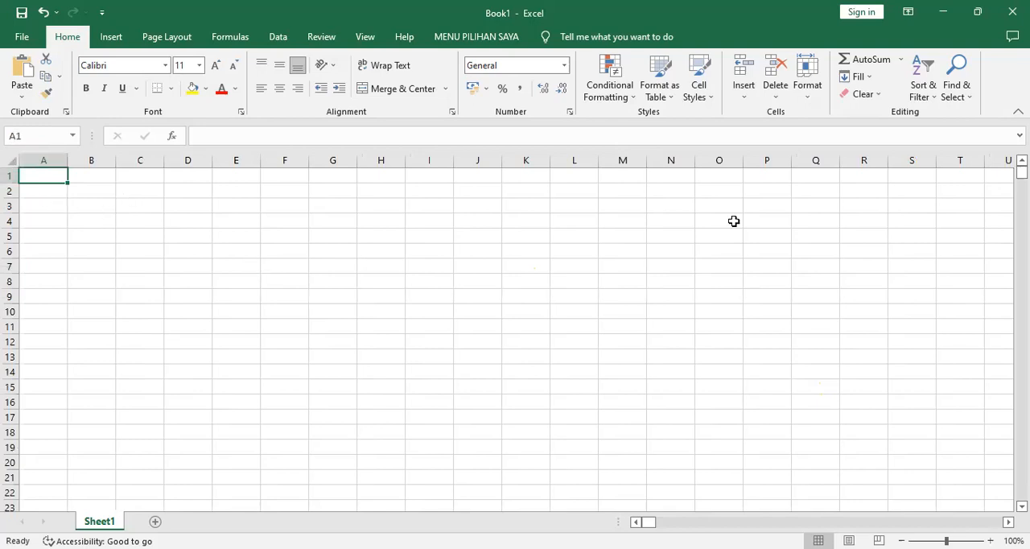
left_click(854, 263)
key("ctrl+Home")
left_click(382, 396)
key("ctrl+Home")
Switch to the Word document and colour the shortcut letter G in item 7 red
key("alt+Tab")
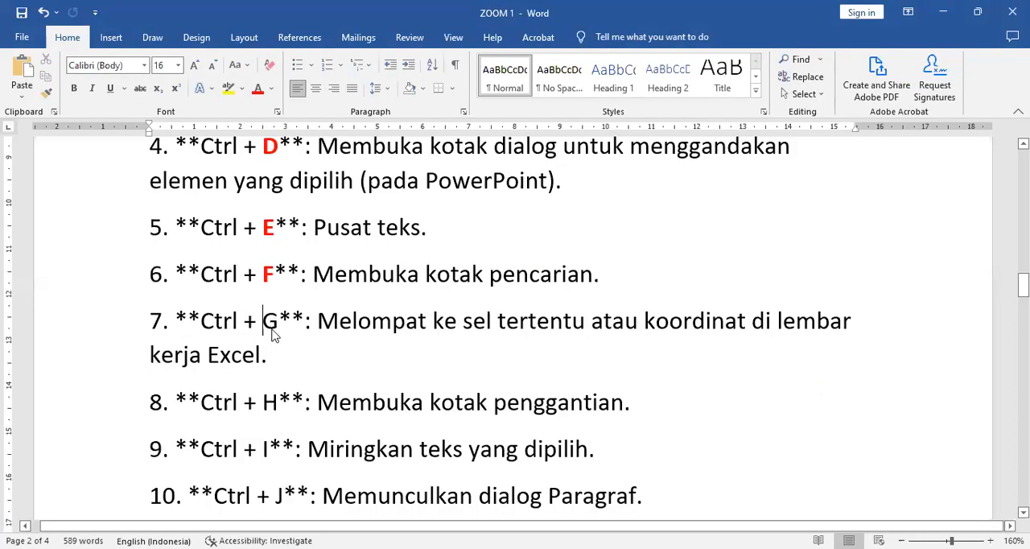
double_click(271, 322)
left_click(257, 89)
left_click(46, 93)
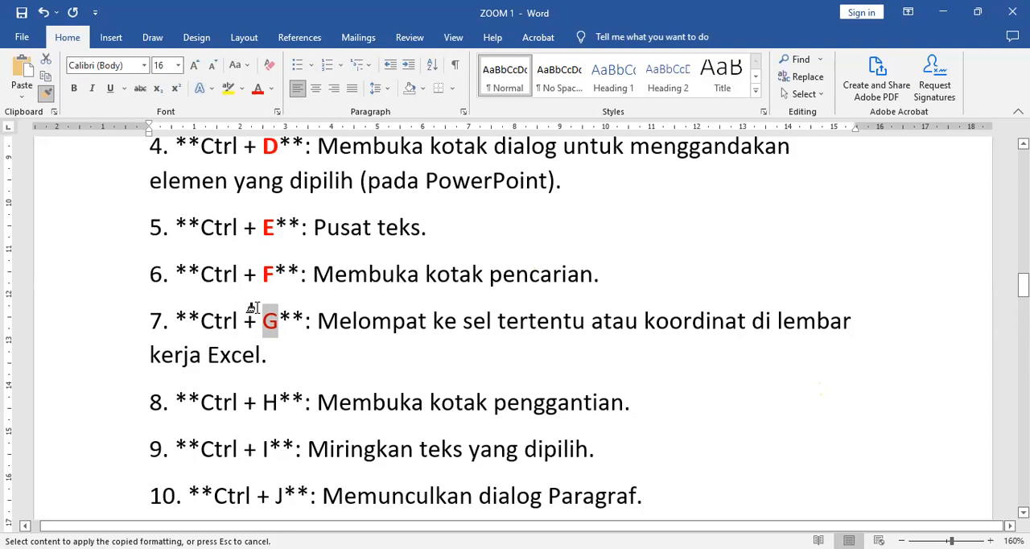
left_click(45, 96)
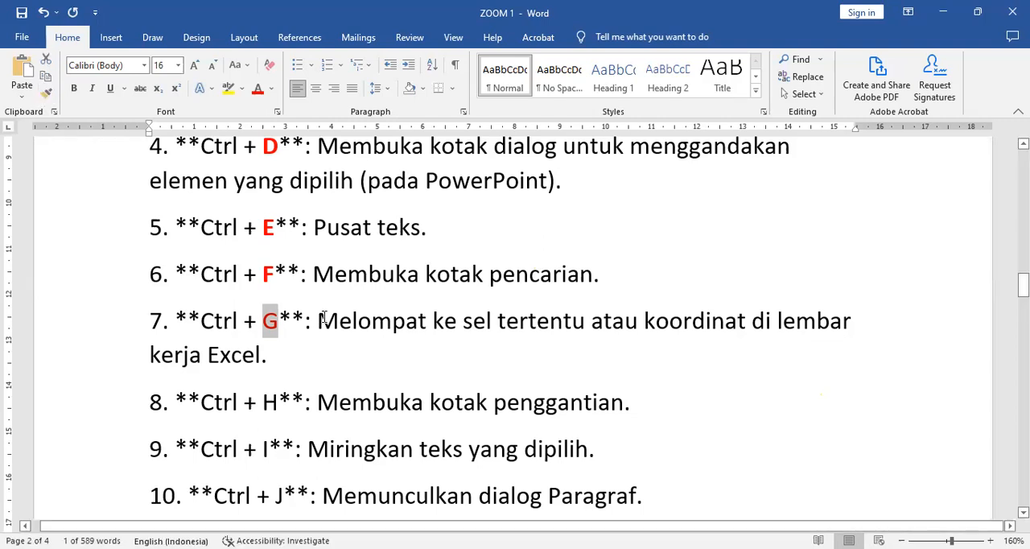
left_click(335, 360)
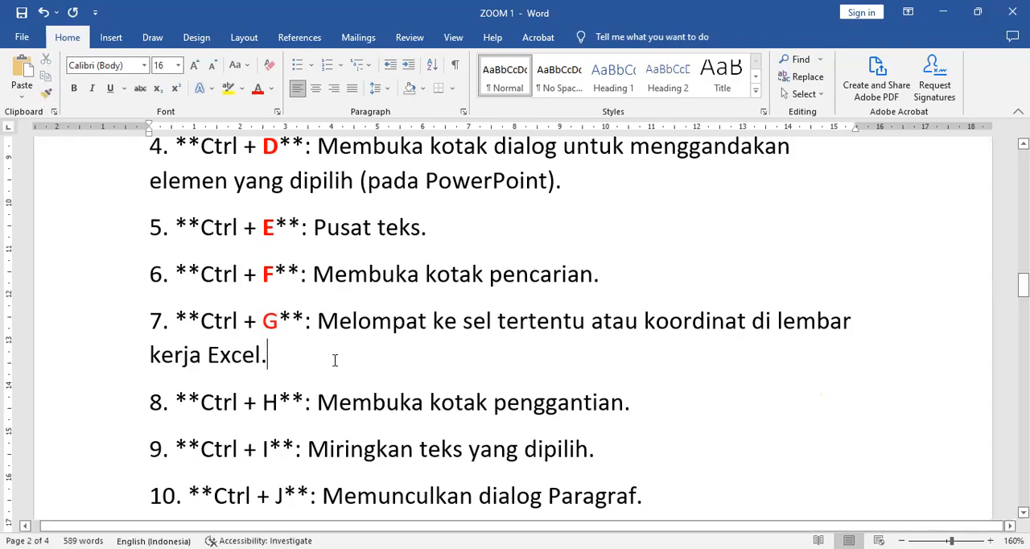
Replace every occurrence of "candi" with "petilasan" in the Borobudur text at the end of the document
key("ctrl+End")
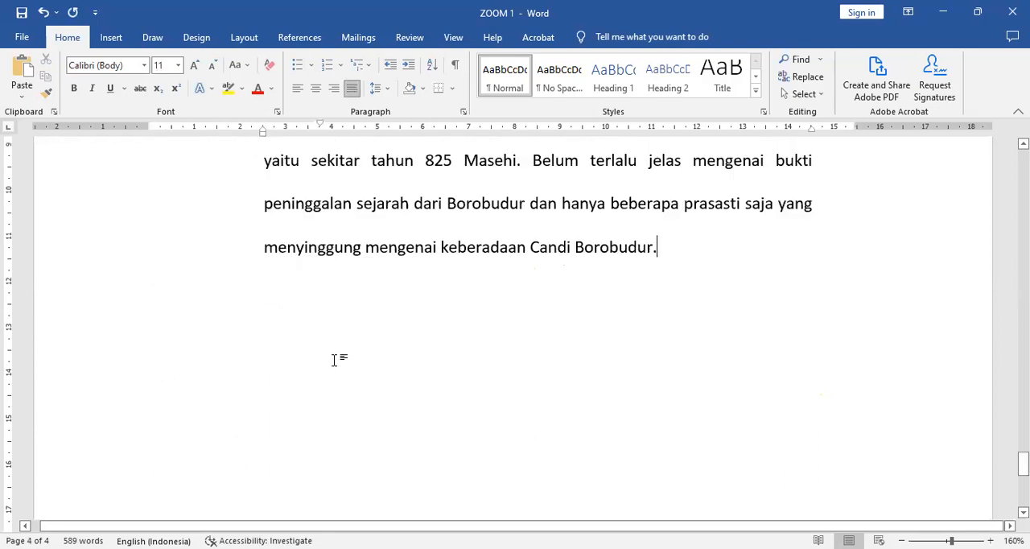
scroll(493, 259, "up", 1)
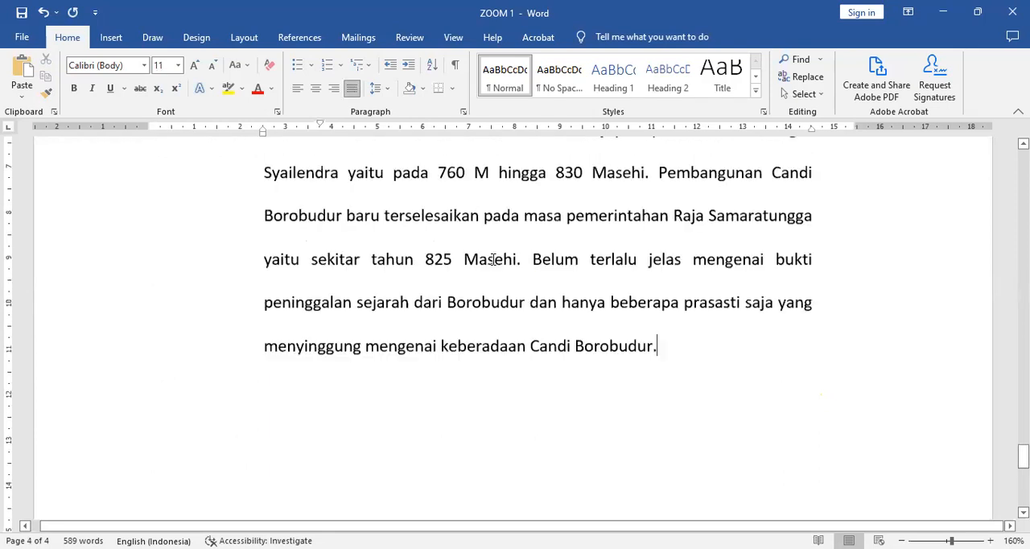
scroll(561, 265, "up", 1)
scroll(561, 265, "up", 2)
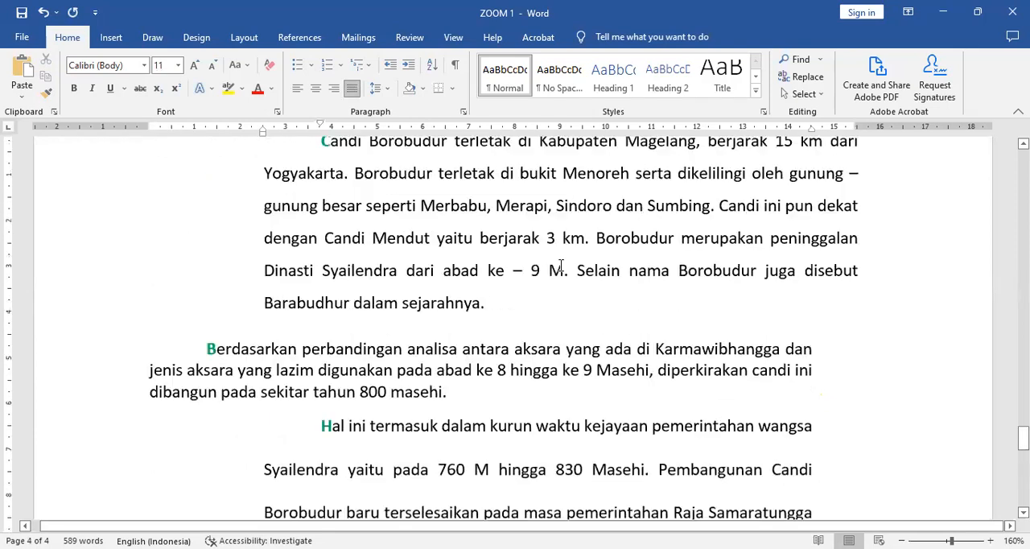
scroll(561, 266, "up", 1)
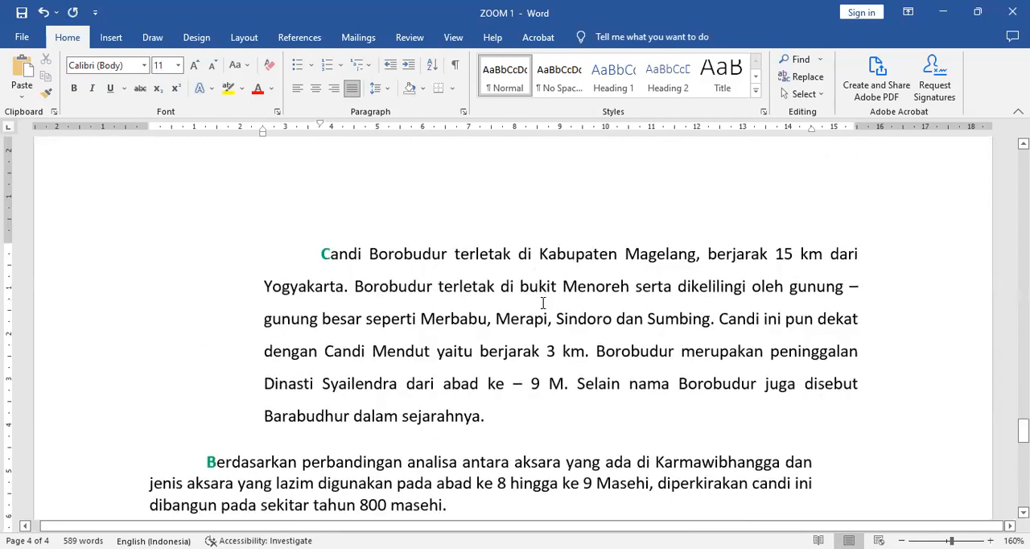
left_click(321, 256)
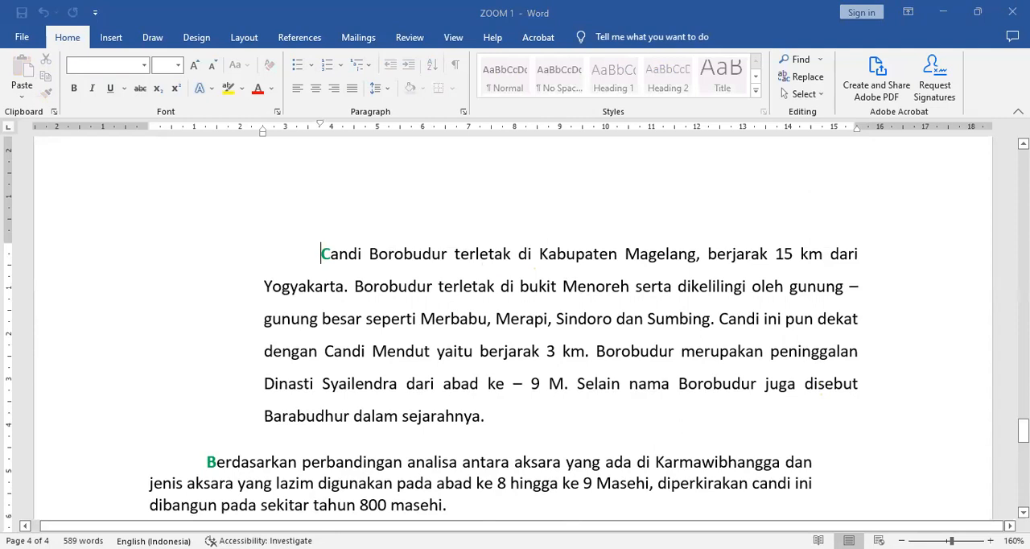
left_click(573, 250)
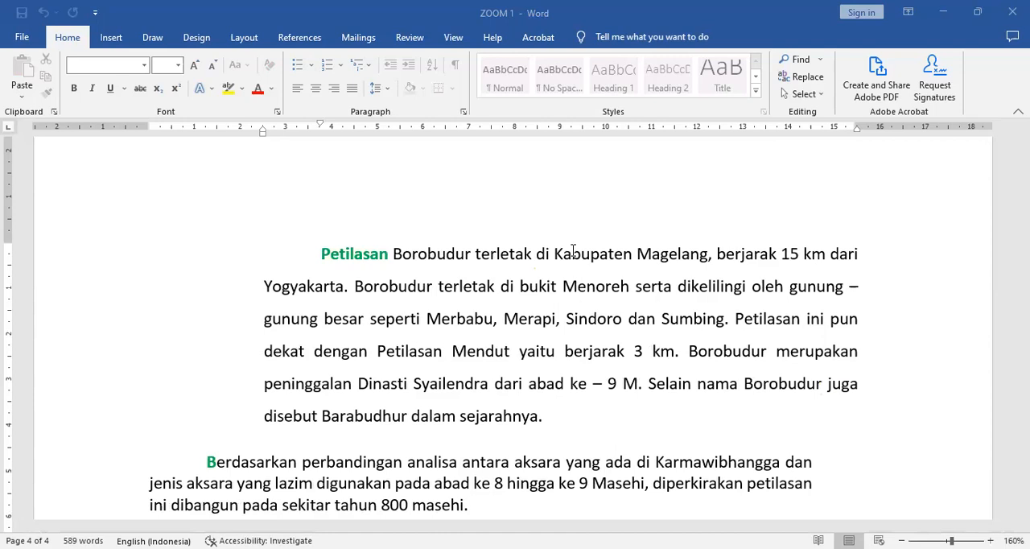
left_click(562, 283)
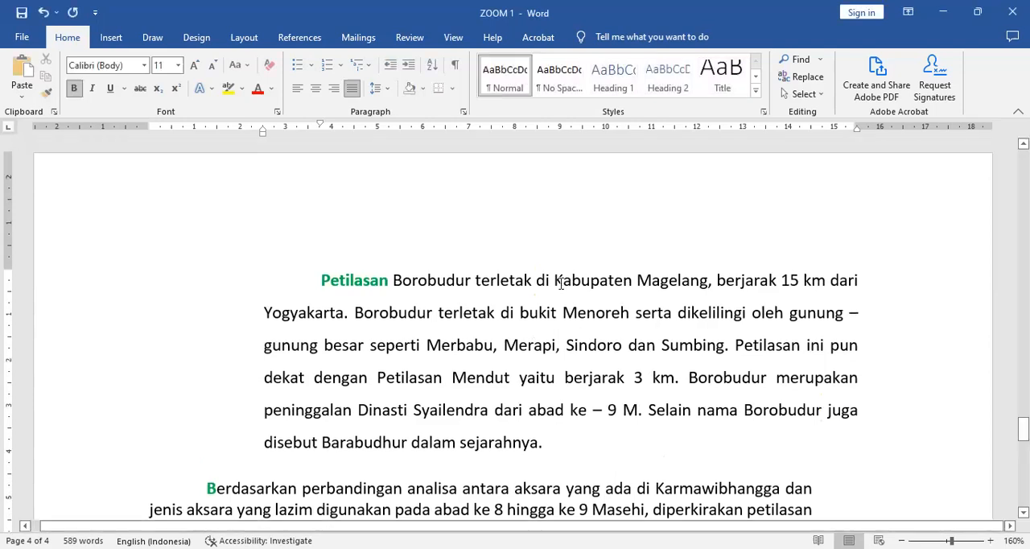
Check the replaced words in the Borobudur paragraphs and search the document for "petilasan"
scroll(580, 280, "down", 2)
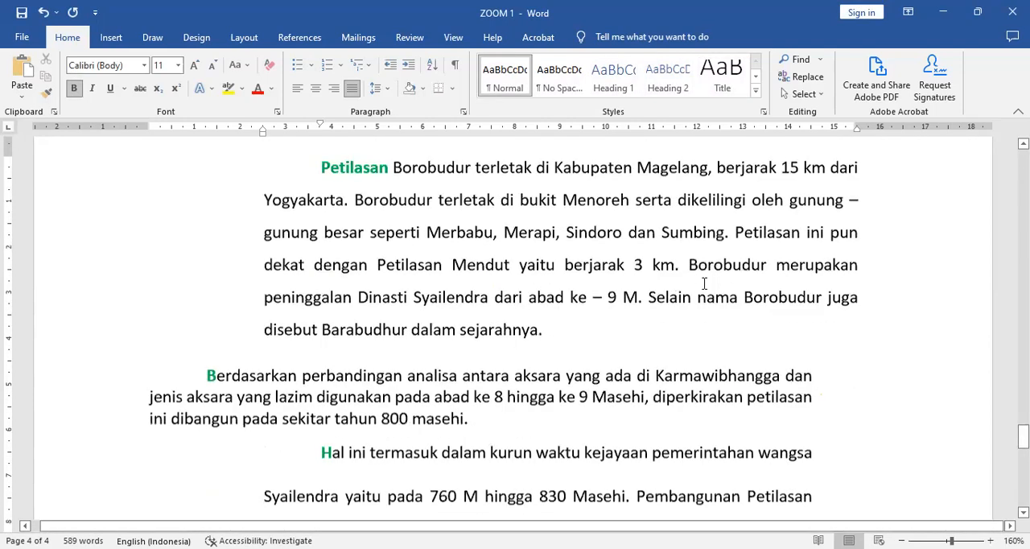
scroll(251, 334, "down", 1)
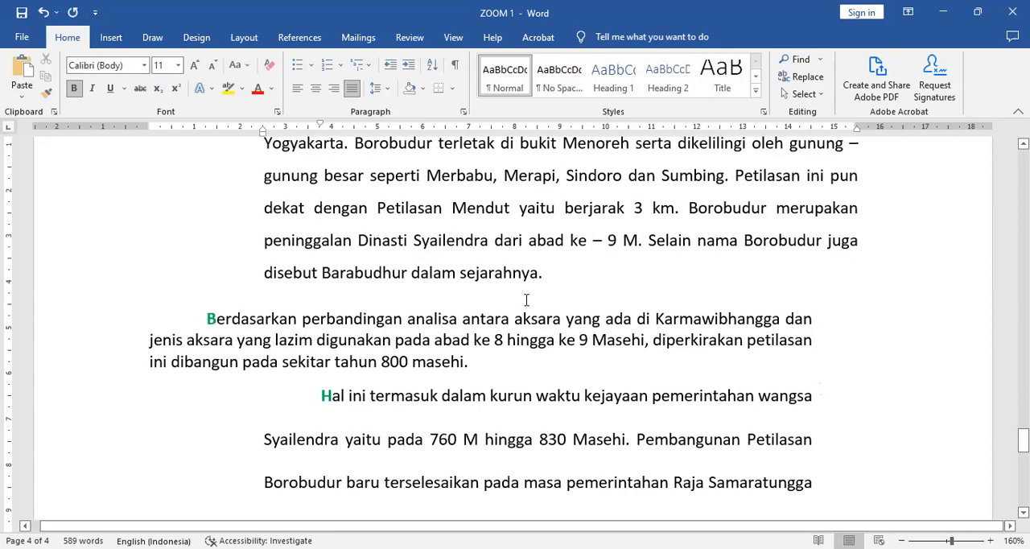
scroll(526, 300, "up", 2)
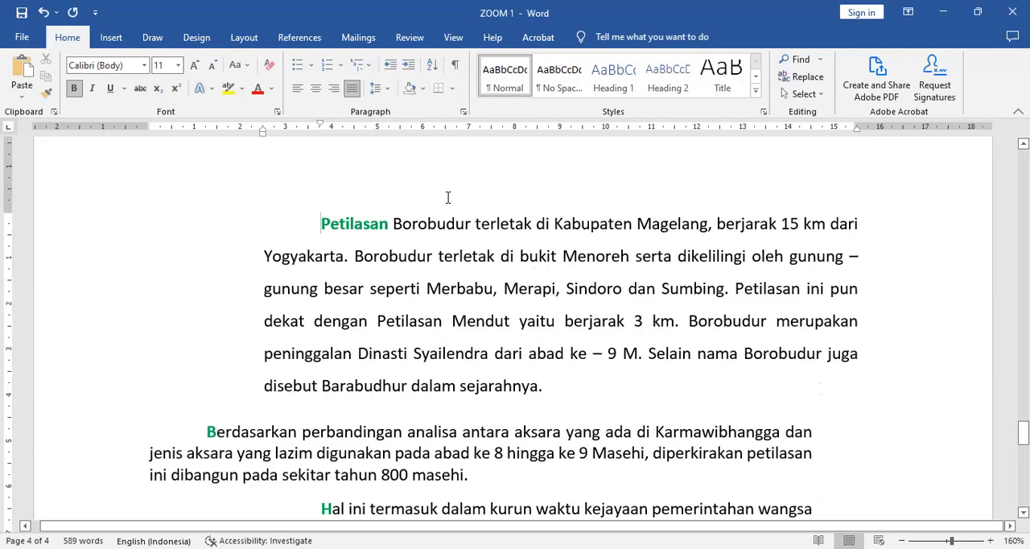
scroll(467, 204, "down", 1)
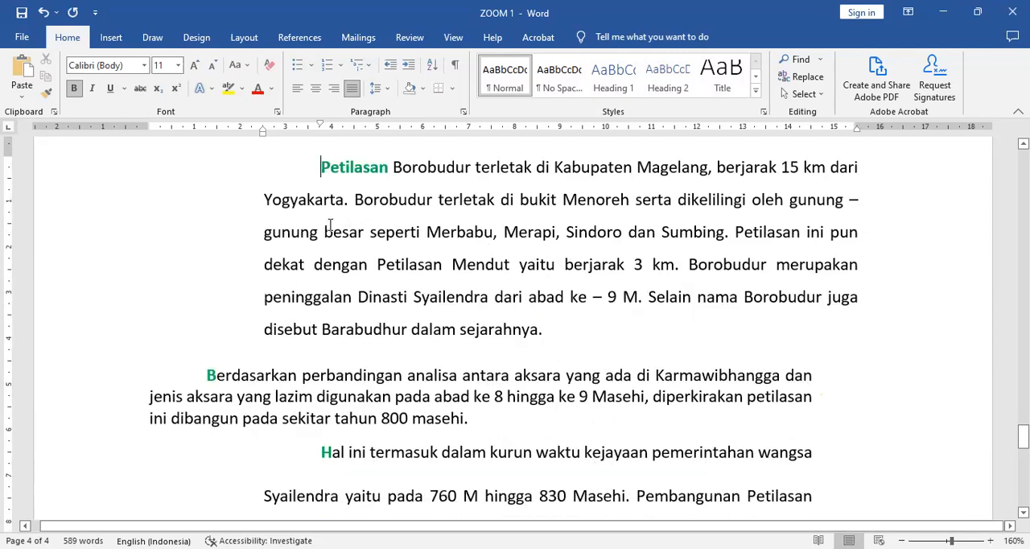
key("ctrl+f")
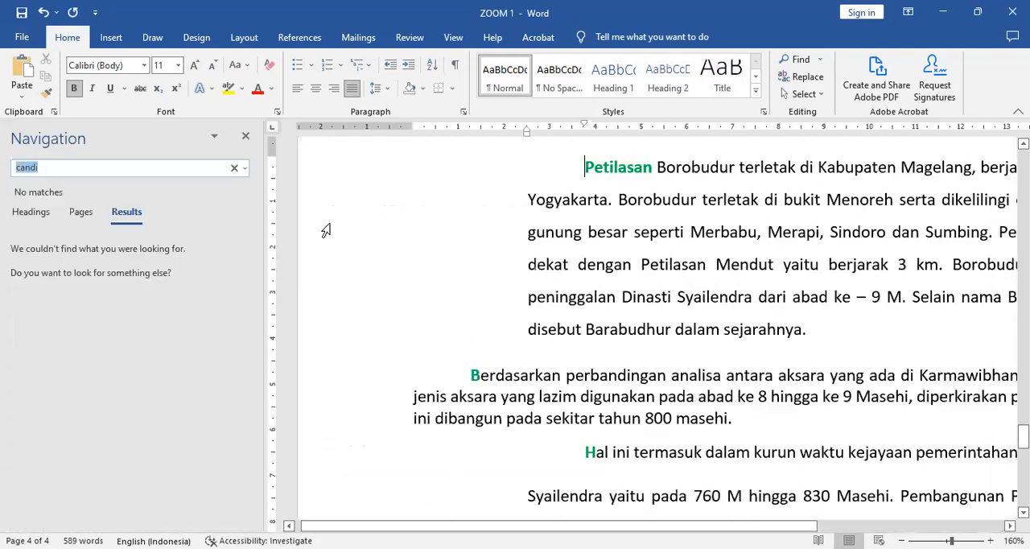
type("petilasan")
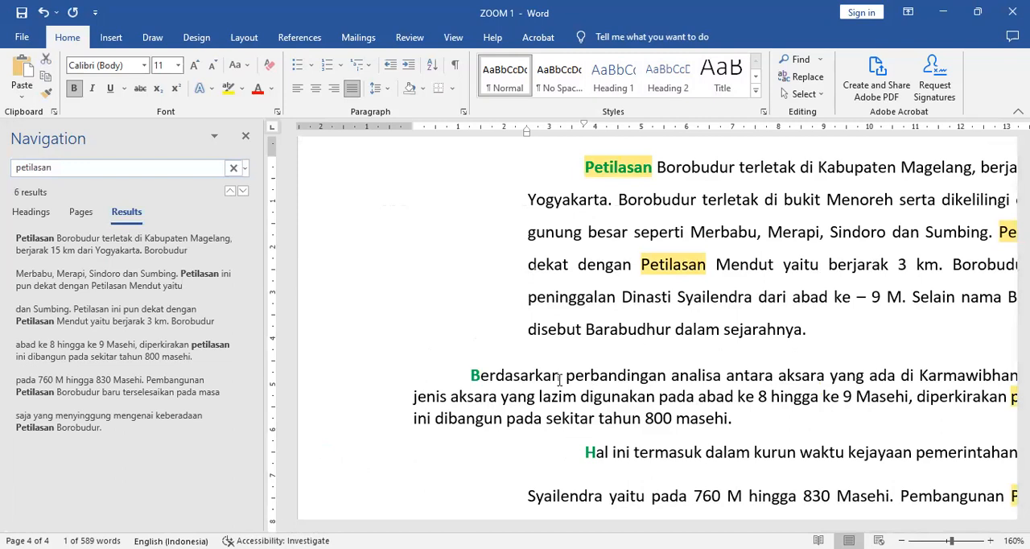
left_click(594, 295)
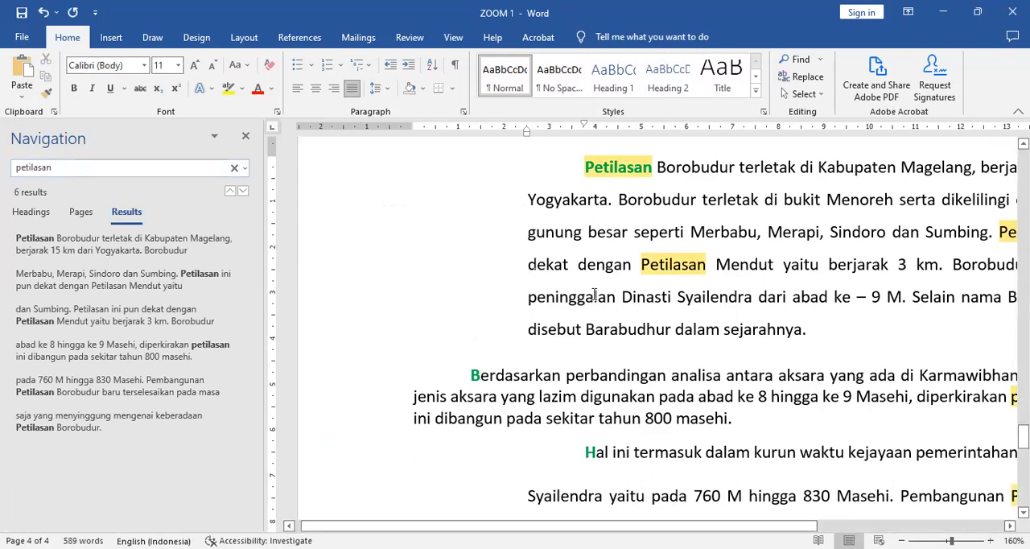
left_click(245, 137)
left_click(496, 279)
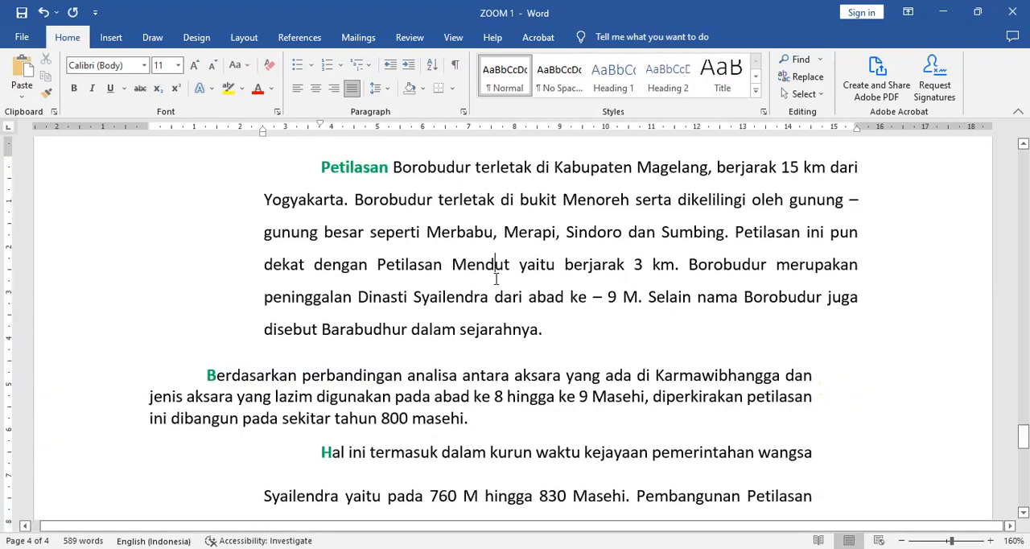
Return to the shortcut list and copy the red formatting of G onto the letter H in item 8 with Format Painter
key("Page_Up")
key("Page_Up")
key("Page_Up")
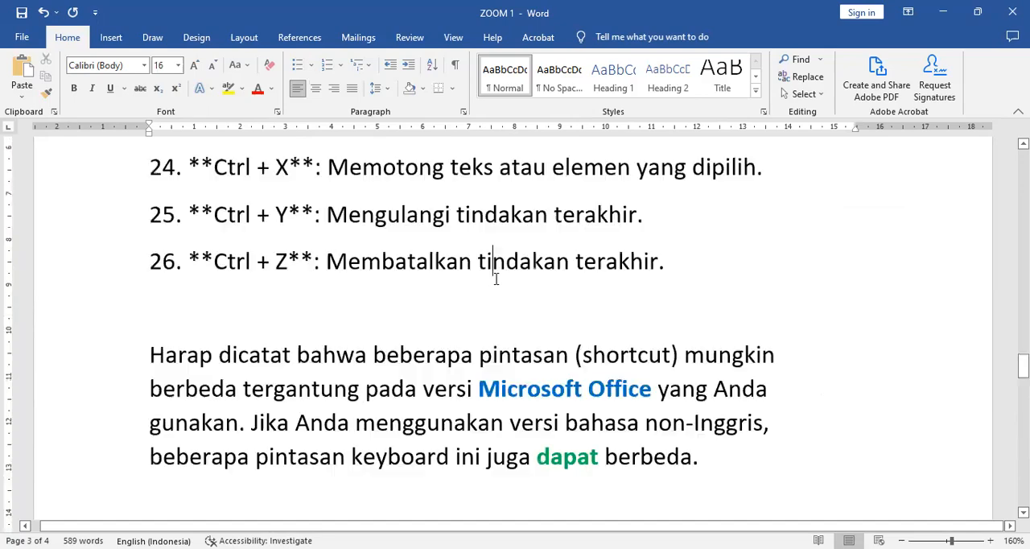
key("Page_Up")
key("Page_Up")
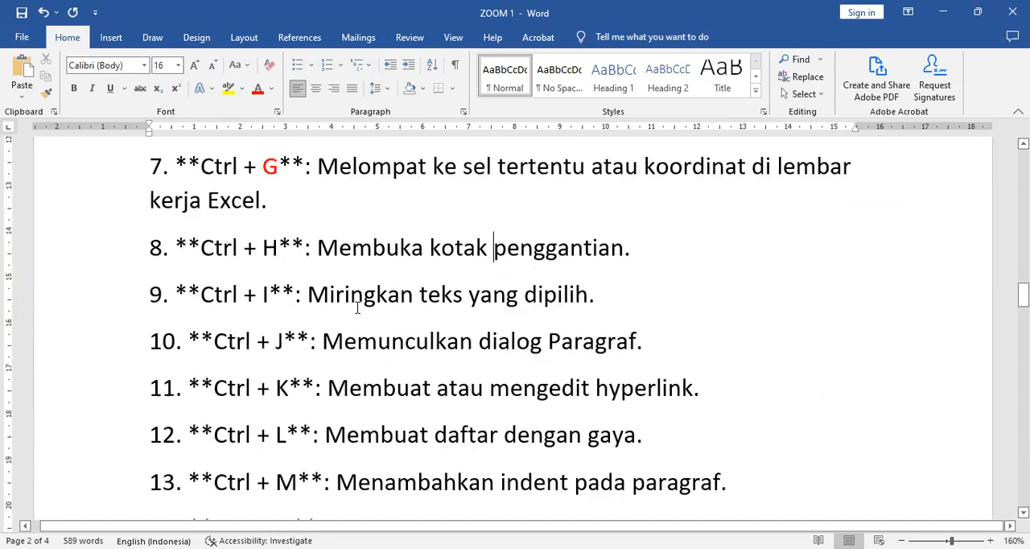
double_click(272, 247)
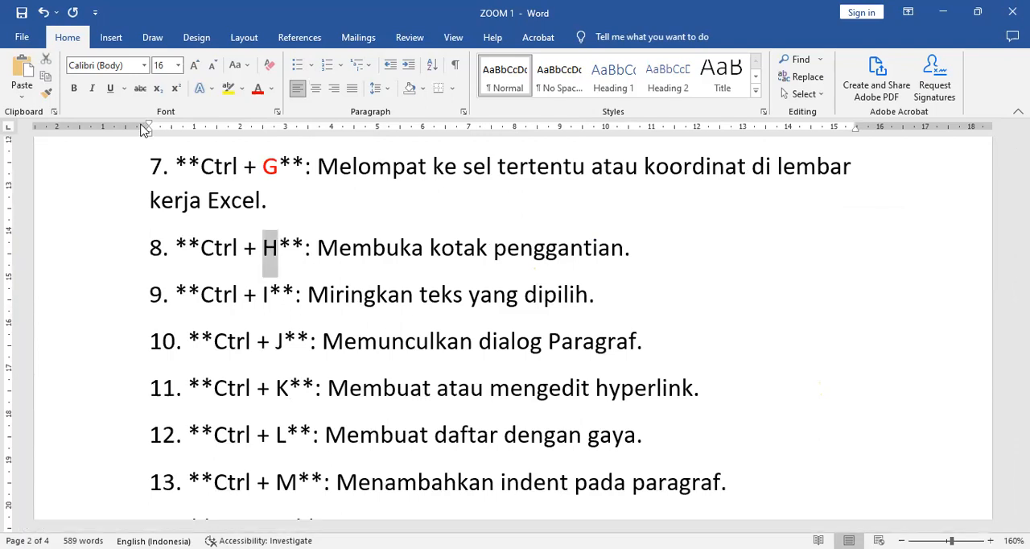
left_click(48, 94)
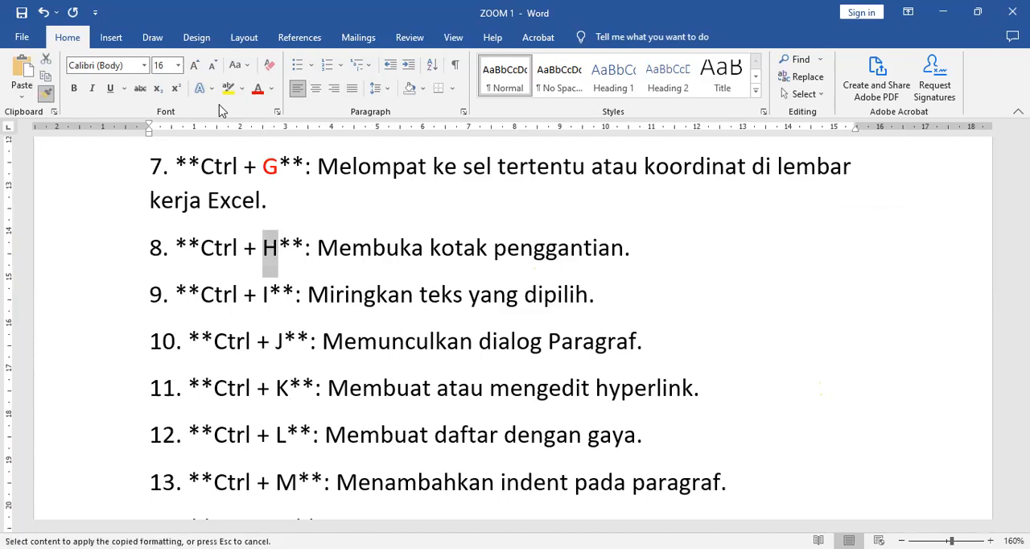
left_click_drag(267, 167, 278, 168)
left_click(46, 94)
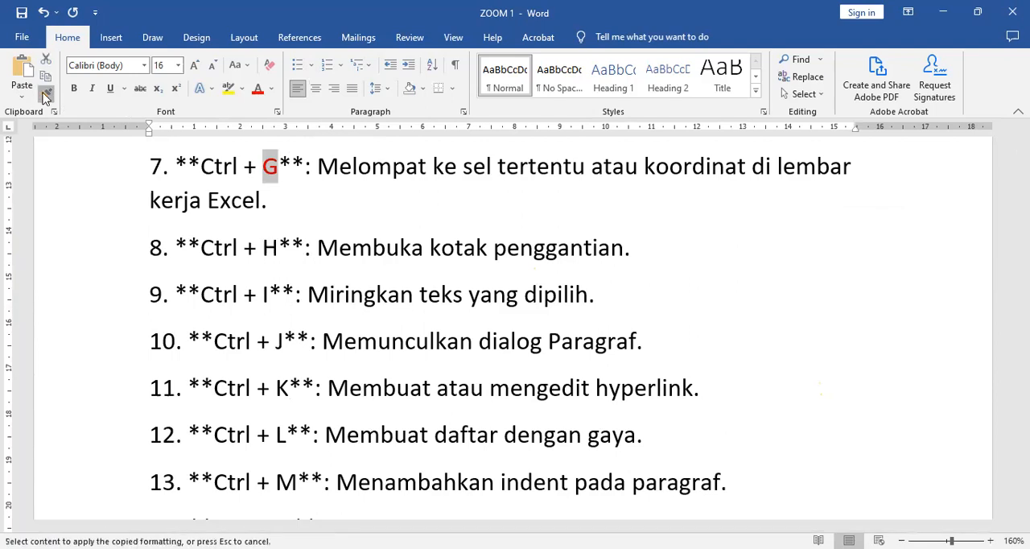
left_click_drag(259, 247, 278, 248)
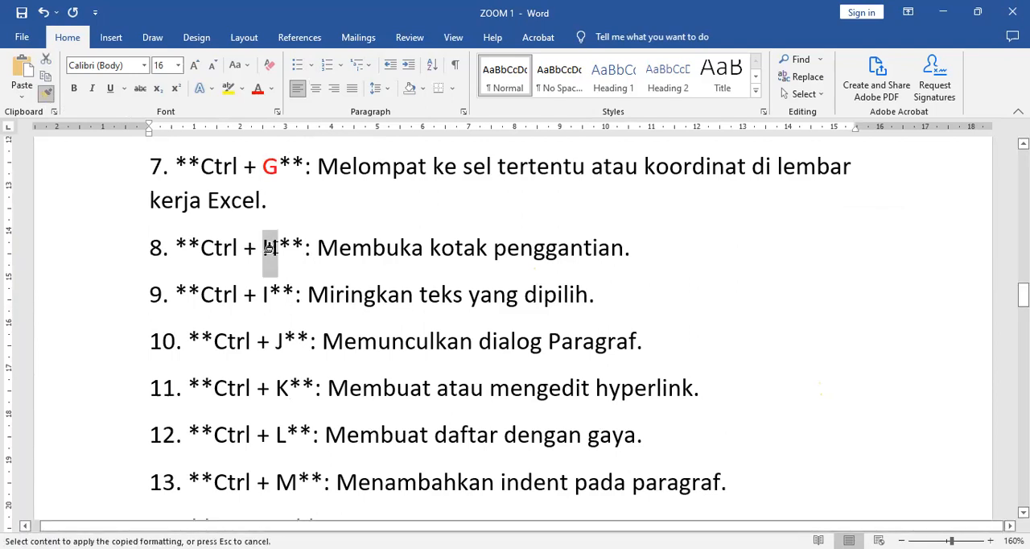
Apply the copied red formatting to the letter I in item 9 and leave Format Painter
left_click(265, 294)
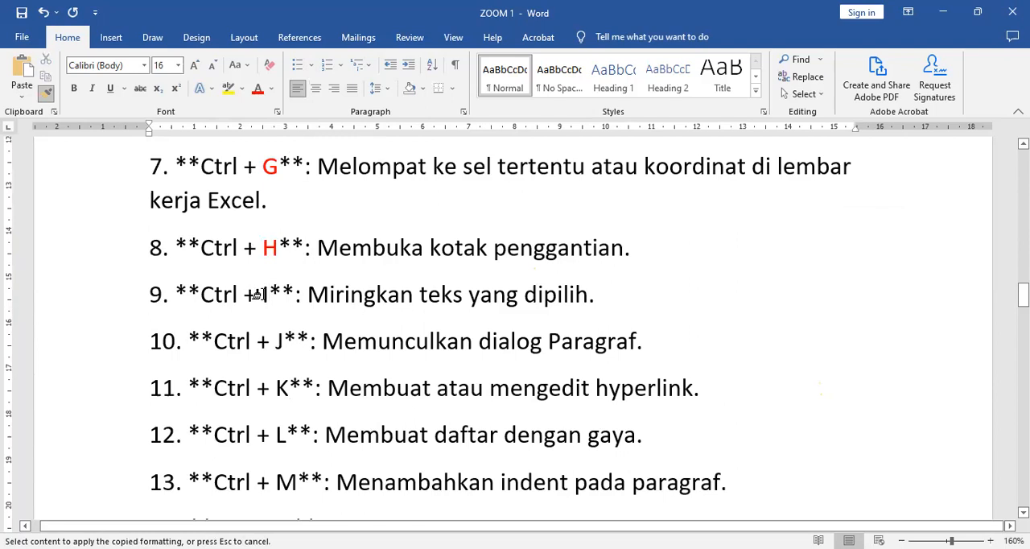
left_click_drag(261, 295, 270, 296)
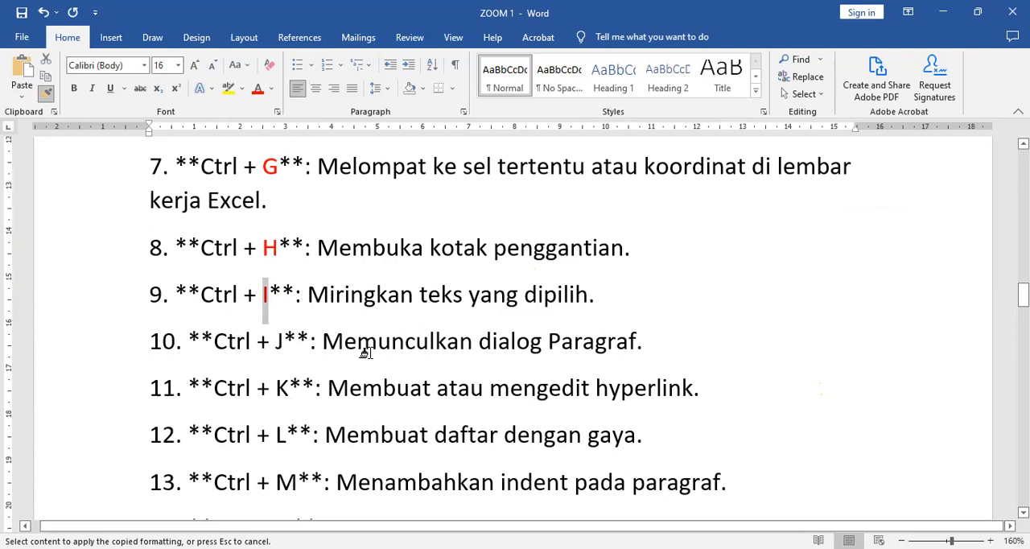
left_click(282, 342)
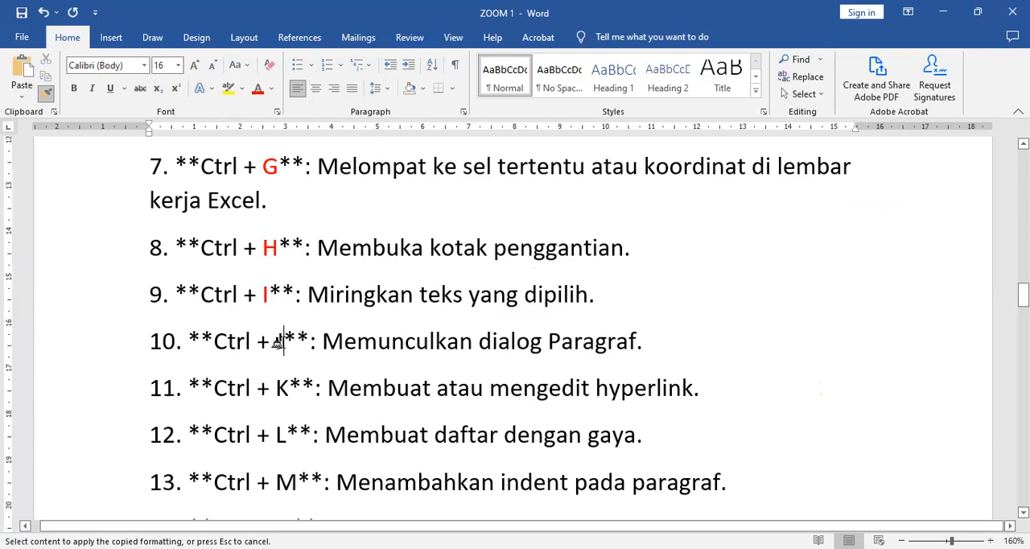
key("Escape")
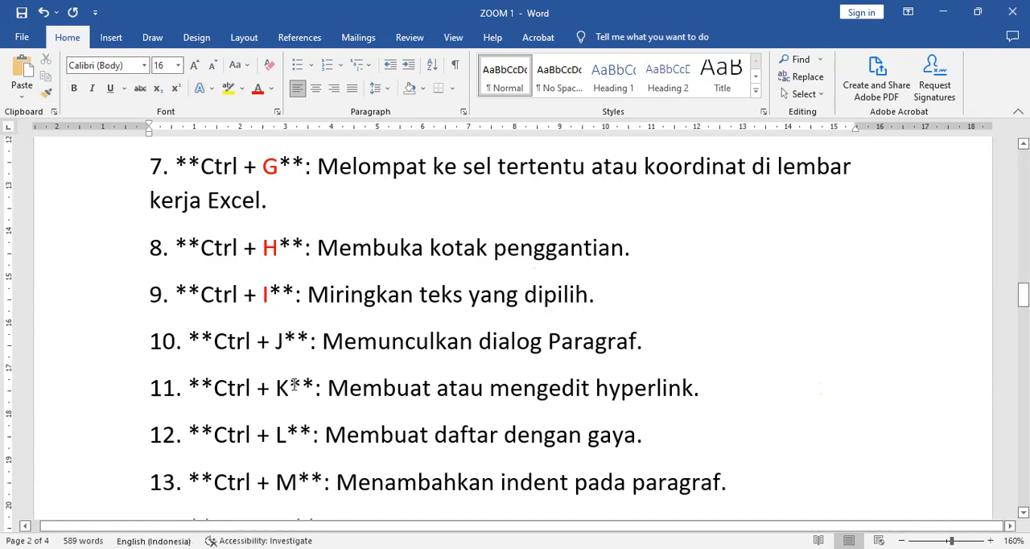
Make the shortcut letter J in item 10 red and bold
double_click(281, 341)
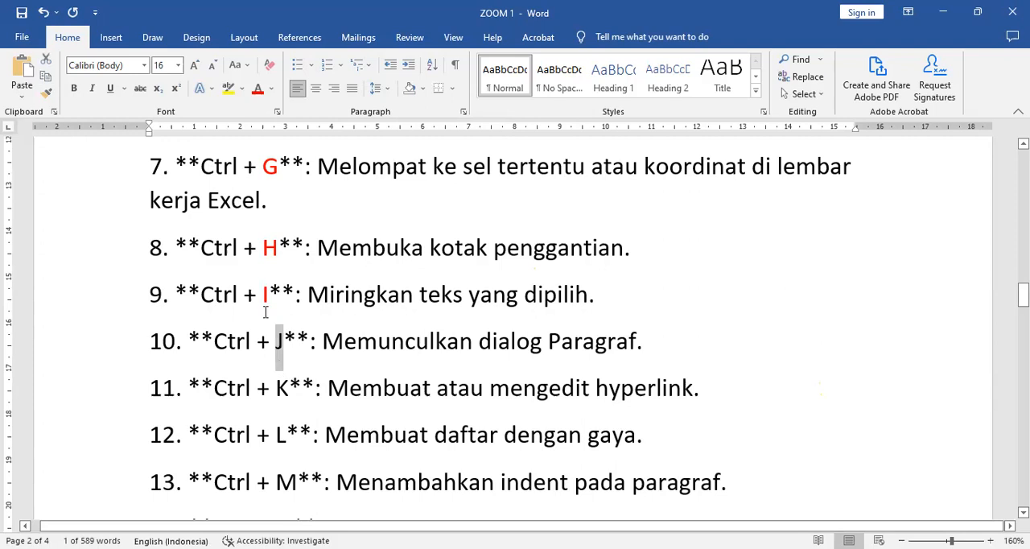
left_click(258, 90)
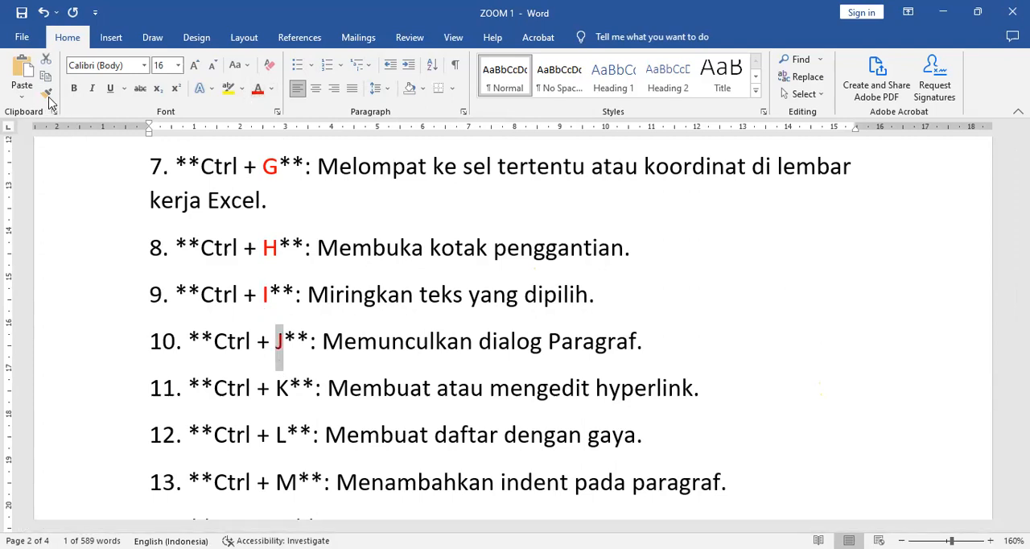
left_click(74, 90)
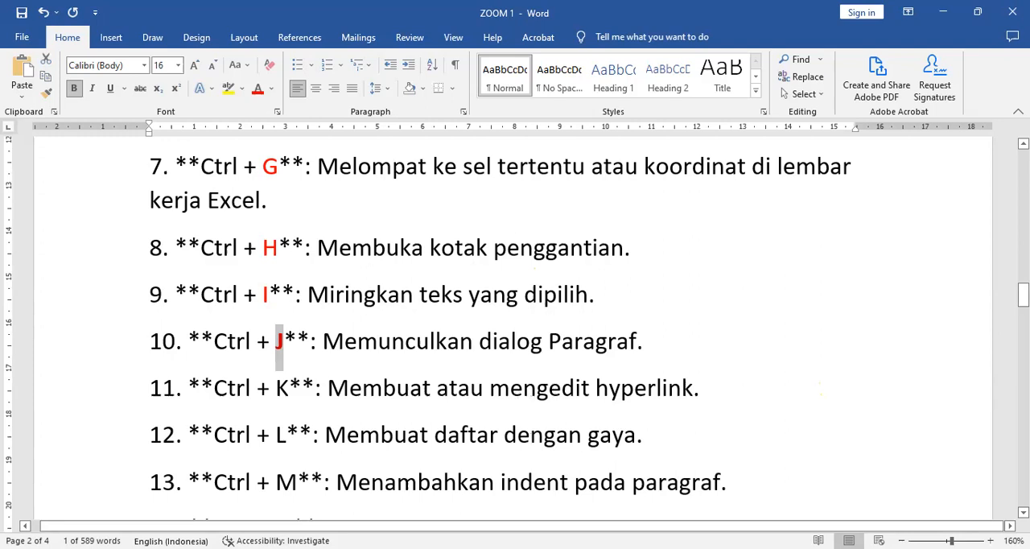
Switch to PowerPoint and duplicate the slide with the stars and texts to make four identical slides
key("alt+Tab")
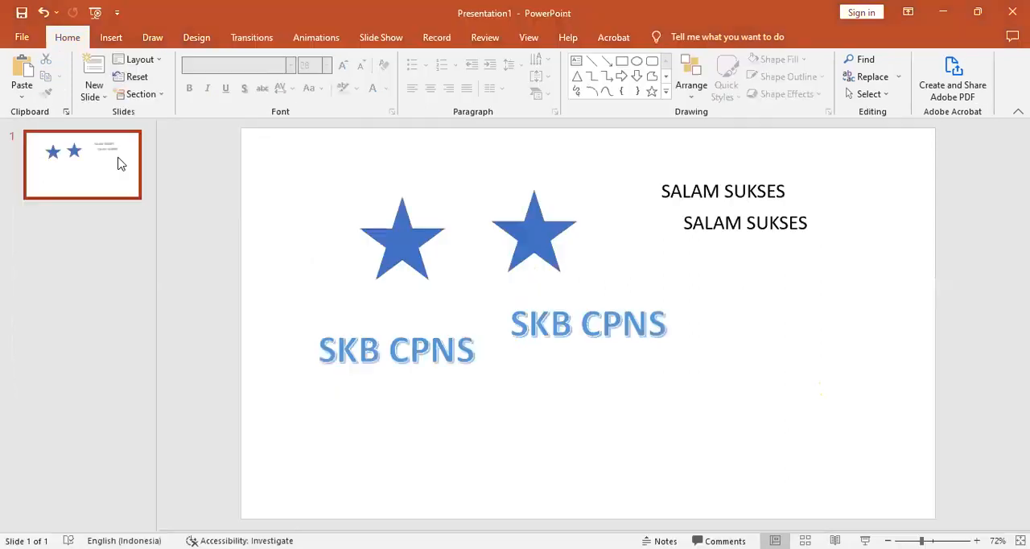
left_click(93, 97)
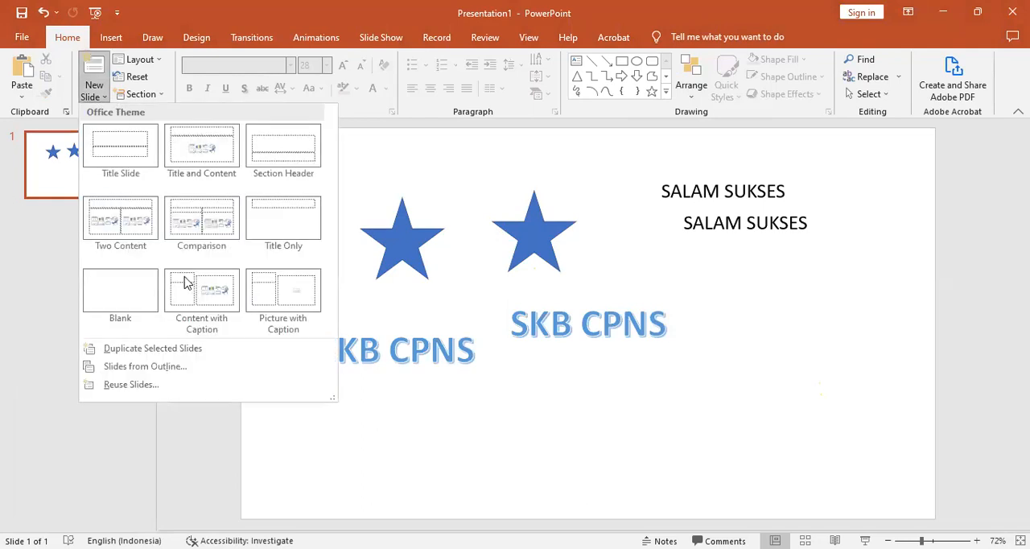
right_click(93, 151)
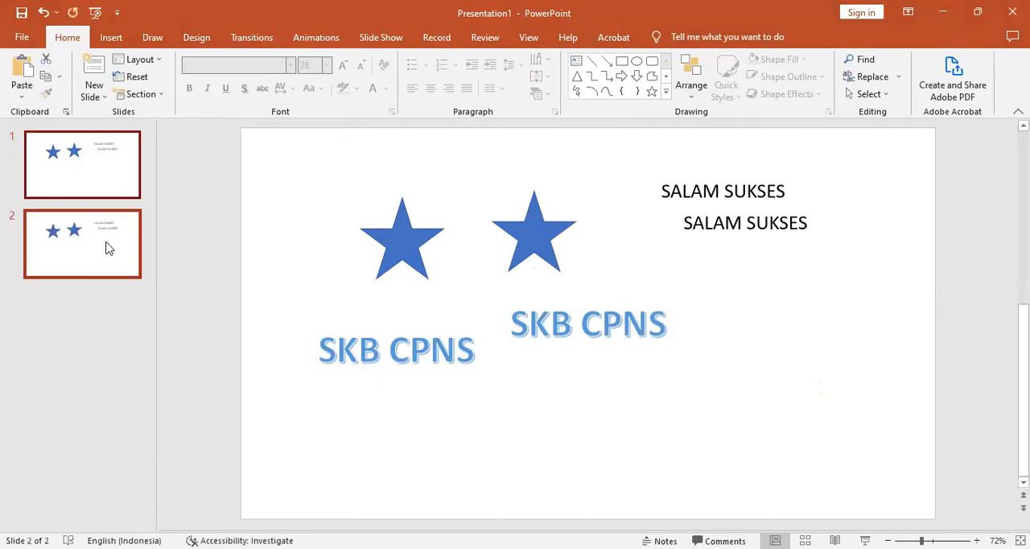
right_click(107, 243)
left_click(176, 375)
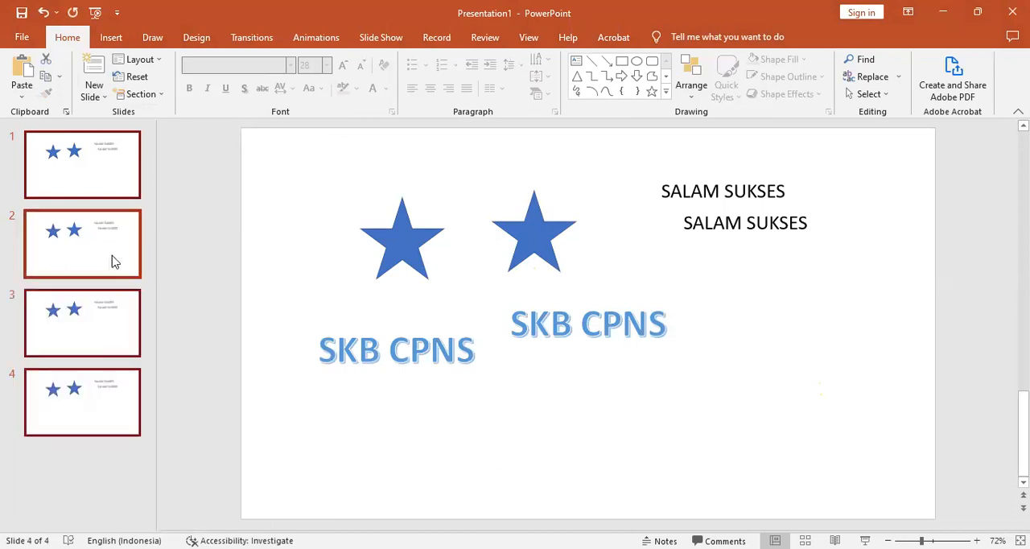